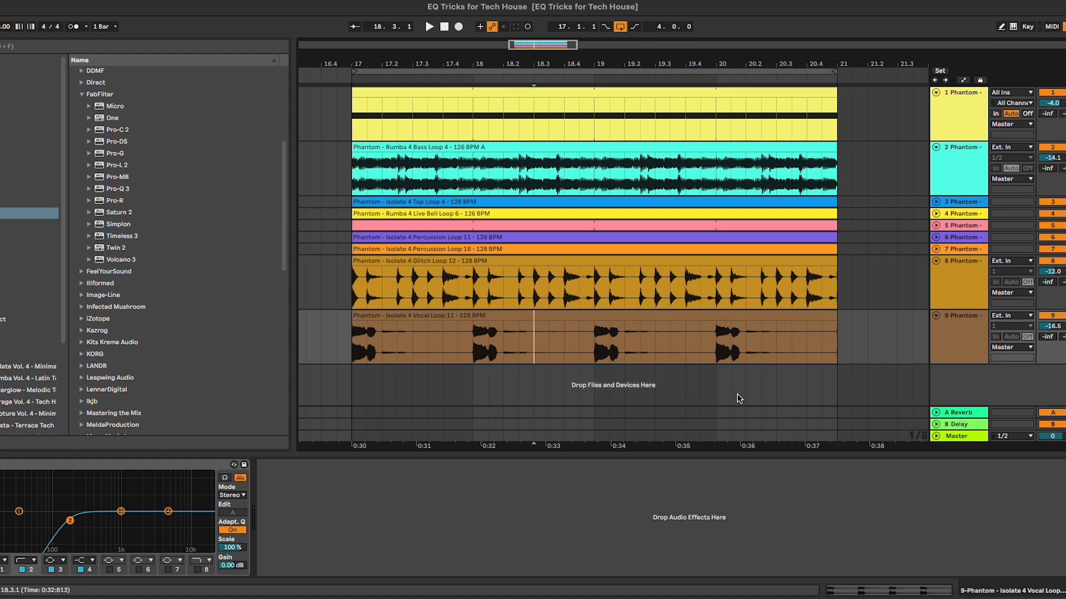
Unfold track 3, solo it and play the Isolate 4 Top Loop 4 clip
left_click(936, 203)
left_click(951, 217)
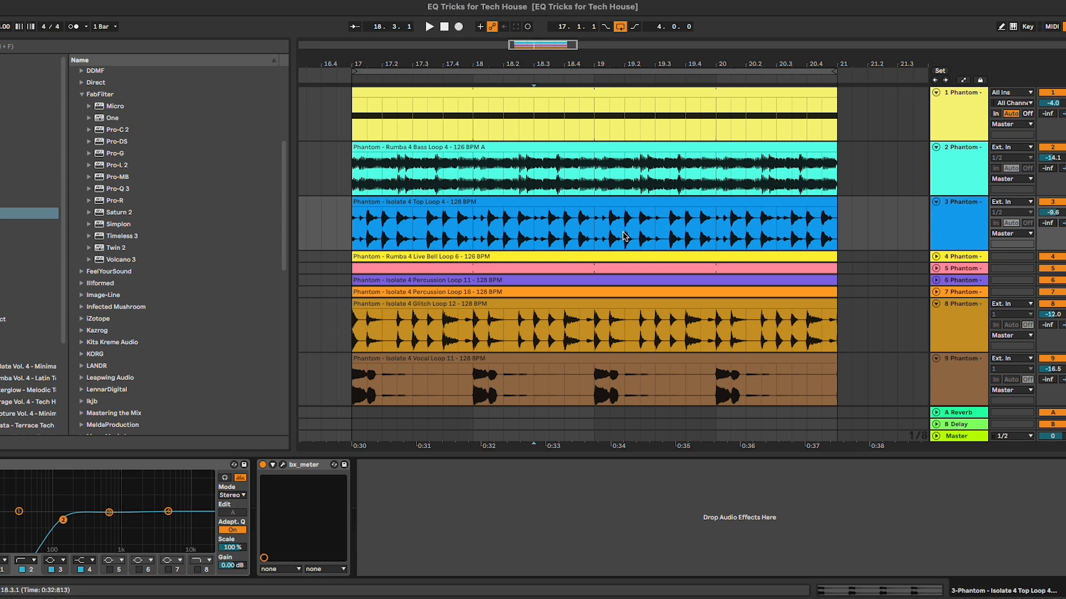
key("s")
scroll(625, 236, "down", 2)
left_click(621, 173)
key("space")
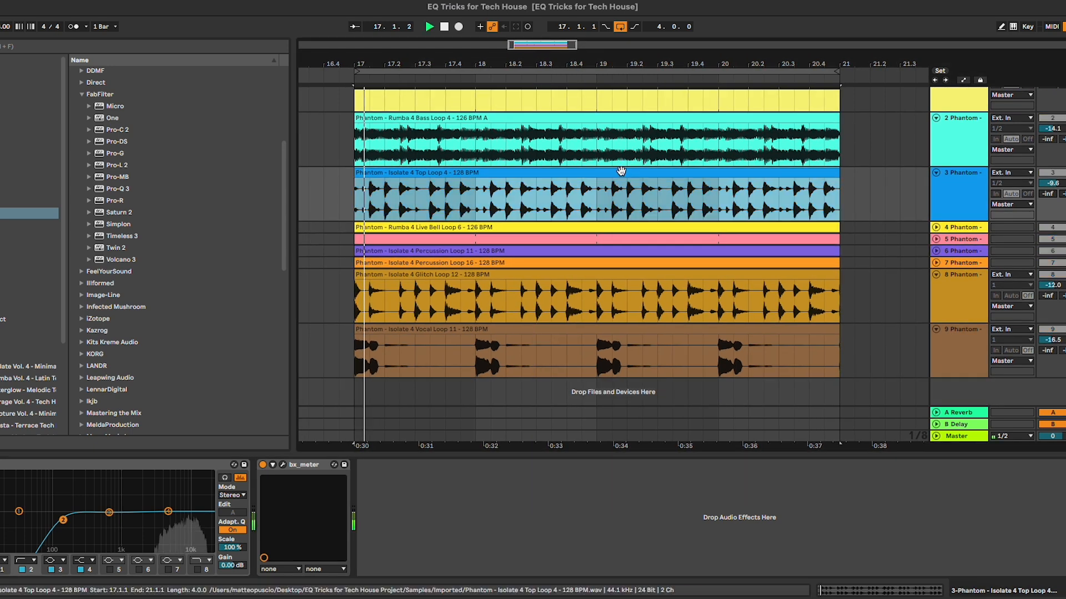
key("space")
Open bx_meter on the top loop track and audition its mid signal and its side signal separately
left_click(282, 465)
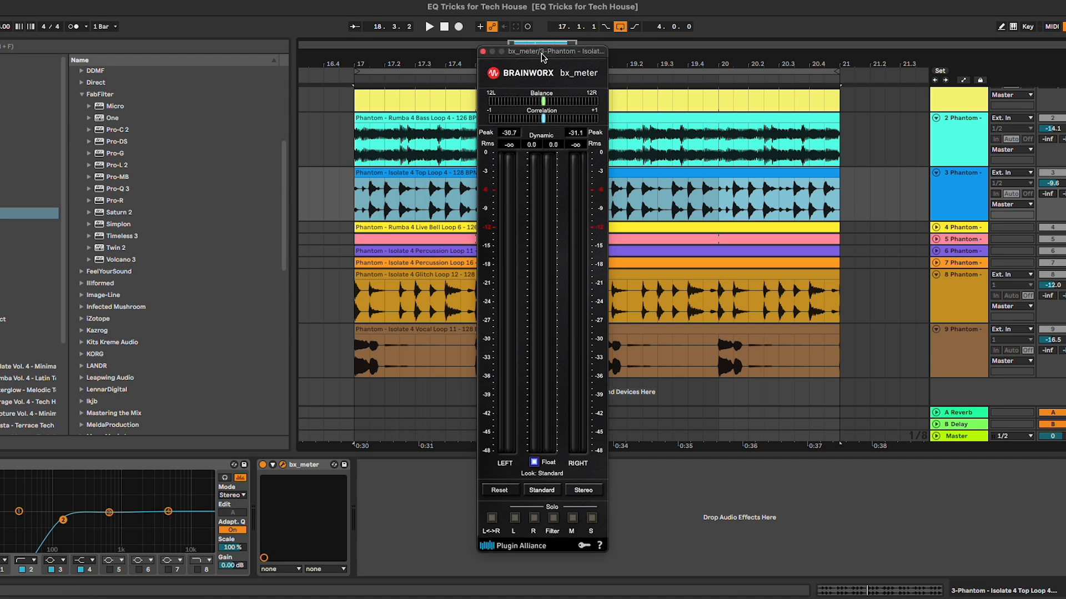
left_click_drag(543, 56, 551, 51)
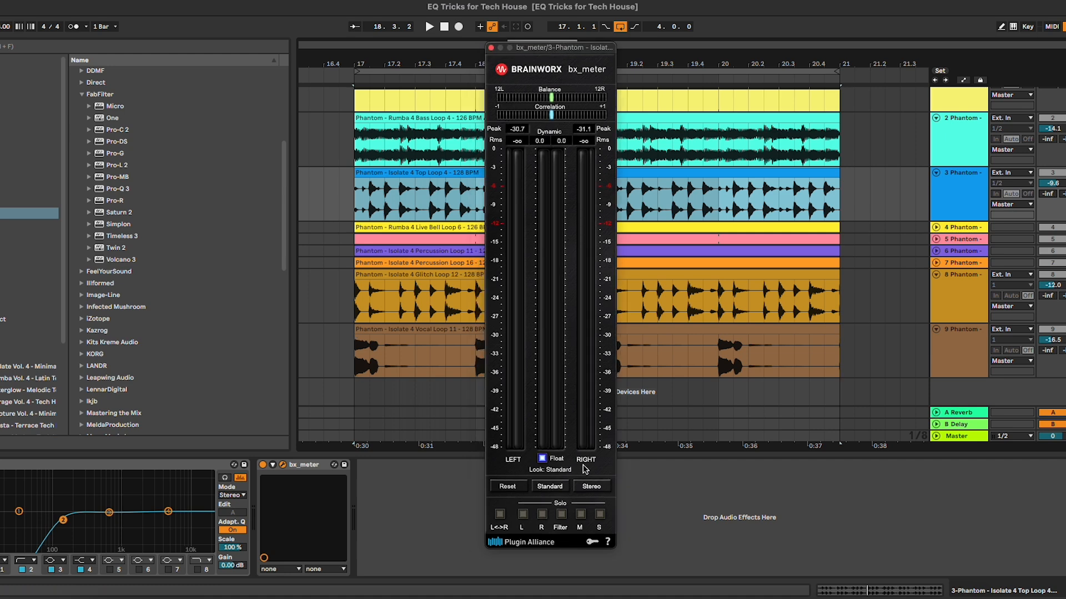
left_click(581, 515)
key("space")
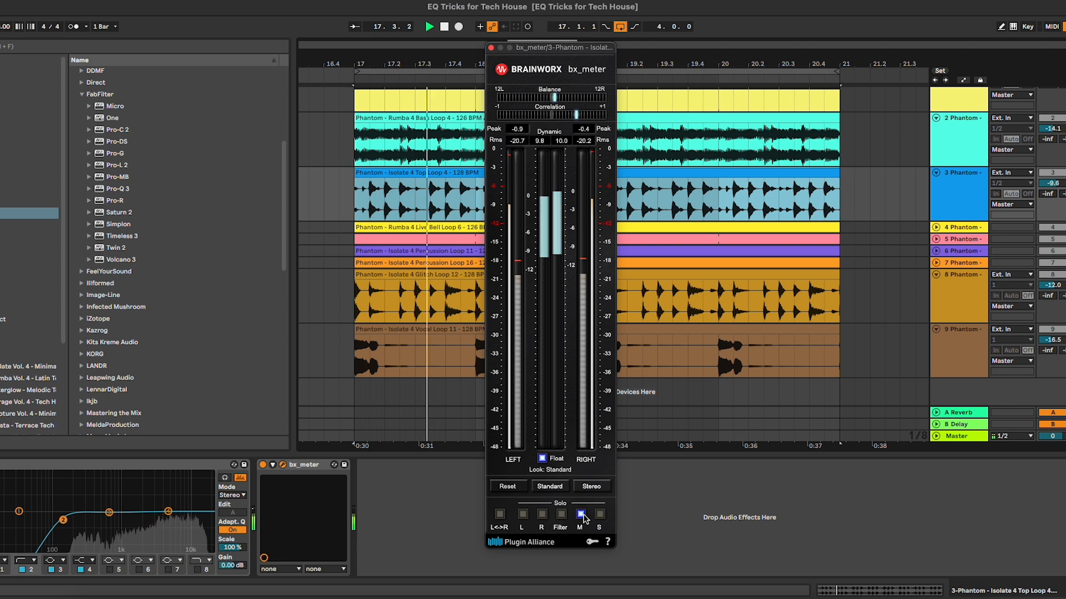
left_click(600, 515)
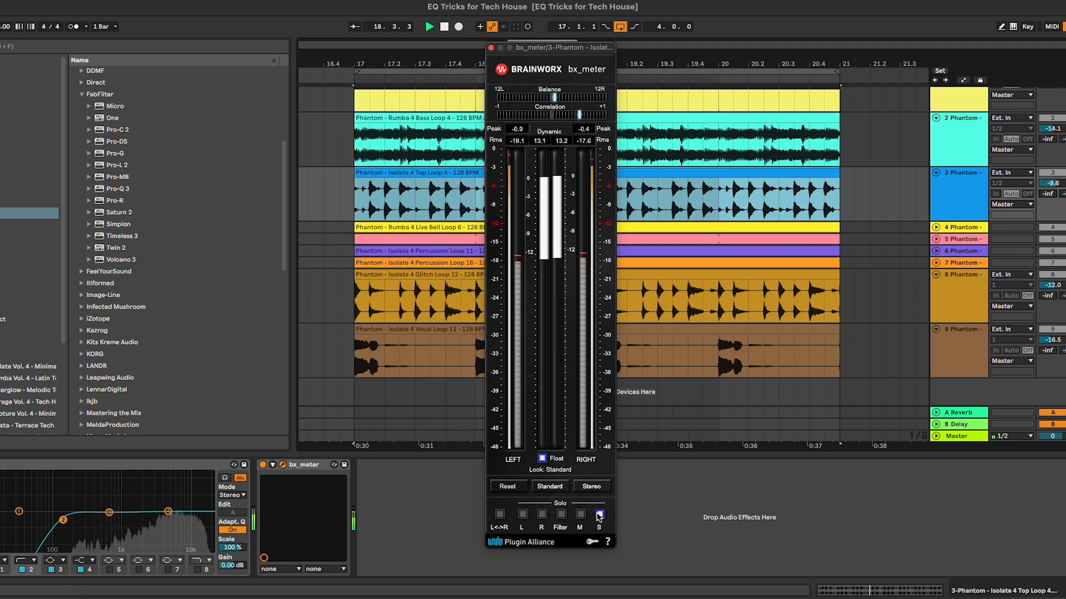
left_click(600, 515)
key("space")
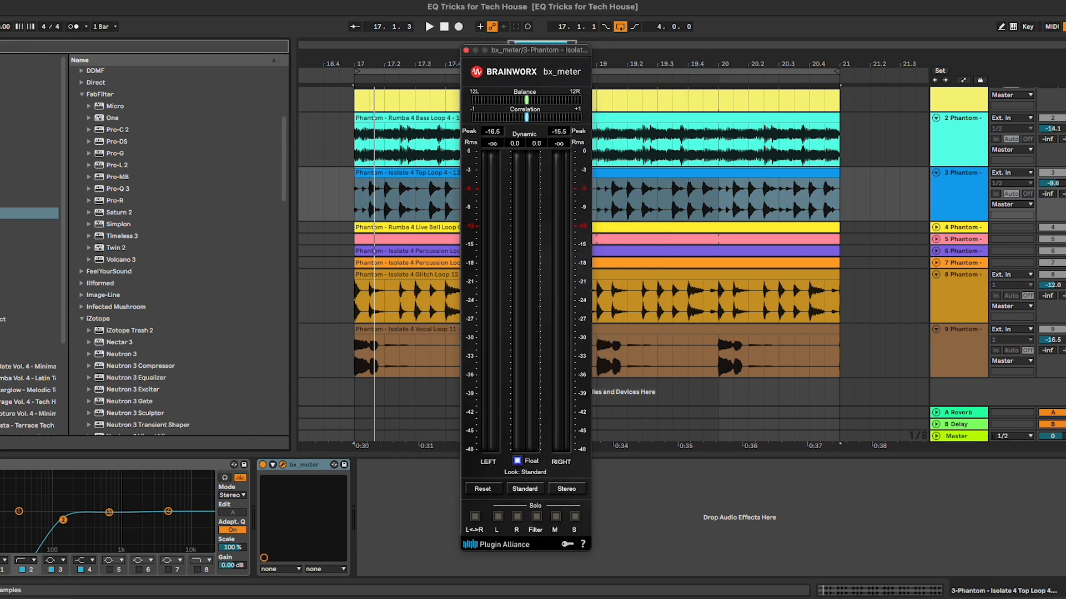
Expand the EQ's curve display with bx_meter closed, and switch the EQ to M/S mode
left_click(1, 465)
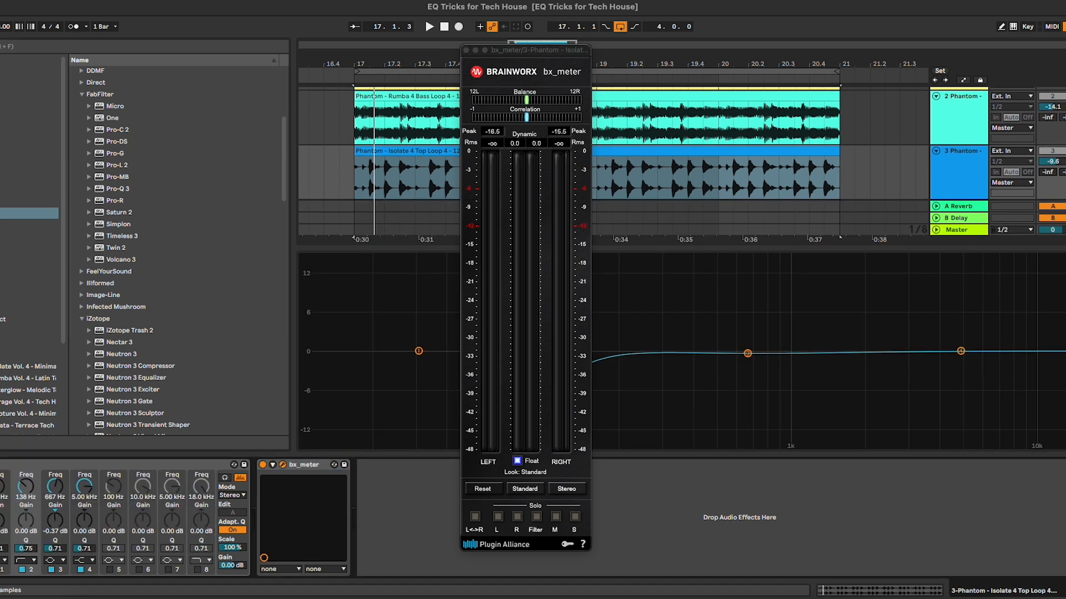
left_click(466, 50)
left_click(230, 496)
left_click(234, 521)
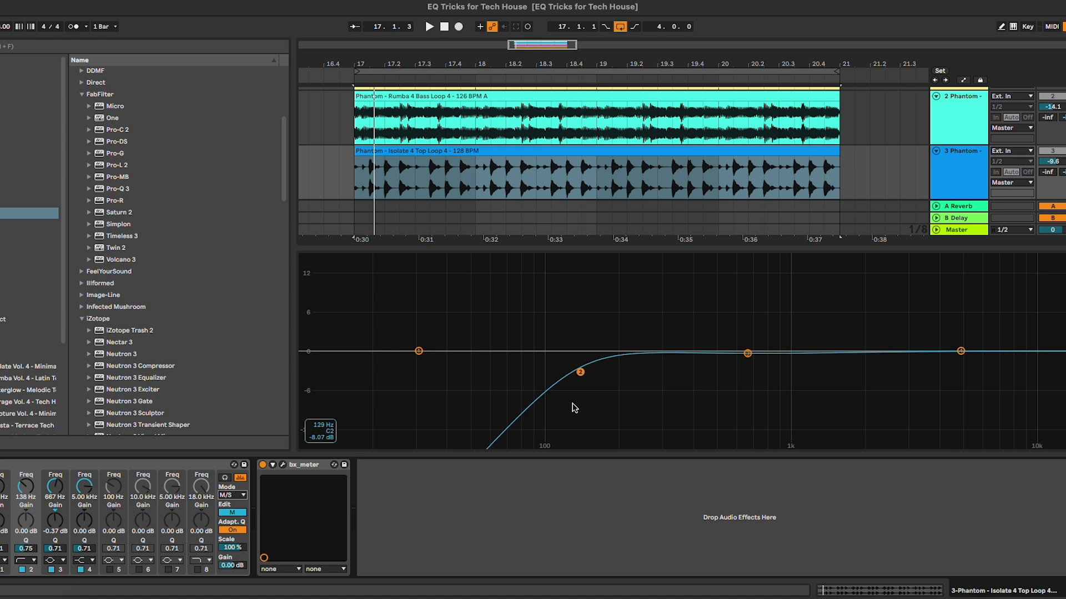
Set the mid channel's low cut to 165 Hz and band 3 to -0.15 dB at 687 Hz, with audition mode enabled
left_click_drag(580, 372, 569, 371)
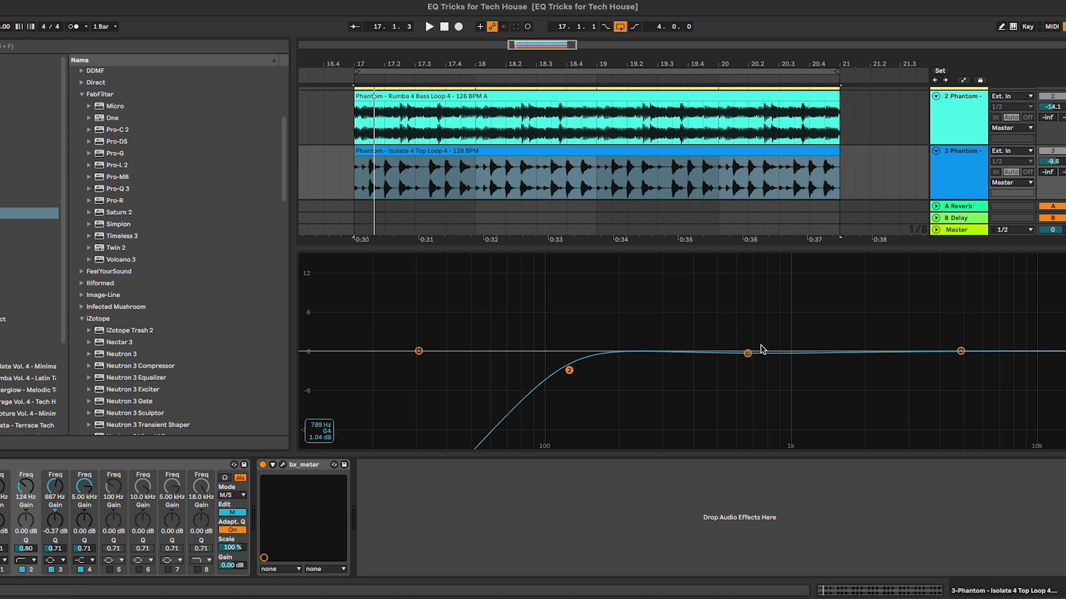
left_click_drag(748, 353, 750, 353)
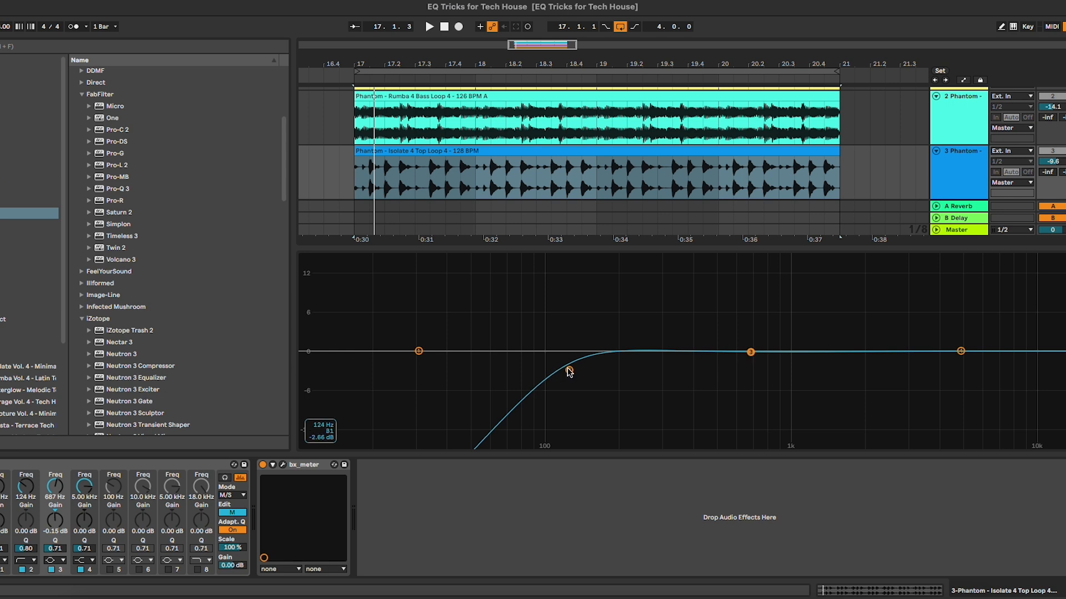
left_click_drag(569, 371, 600, 369)
left_click(225, 478)
key("space")
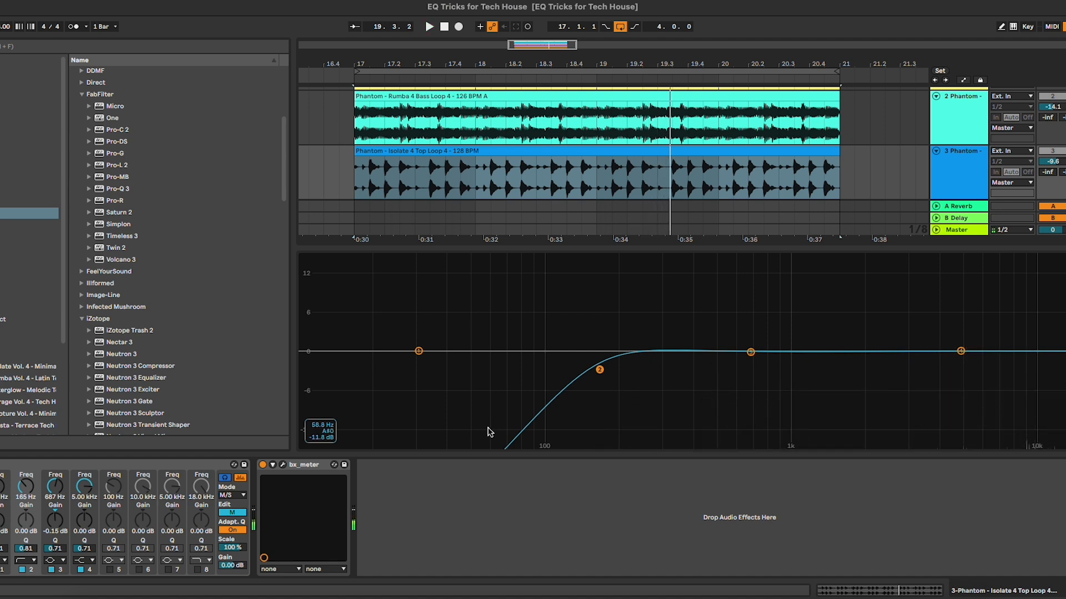
Boost the side channel's band 5 by 8.07 dB at 6.49 kHz and compare the loop with the EQ bypassed
left_click(228, 514)
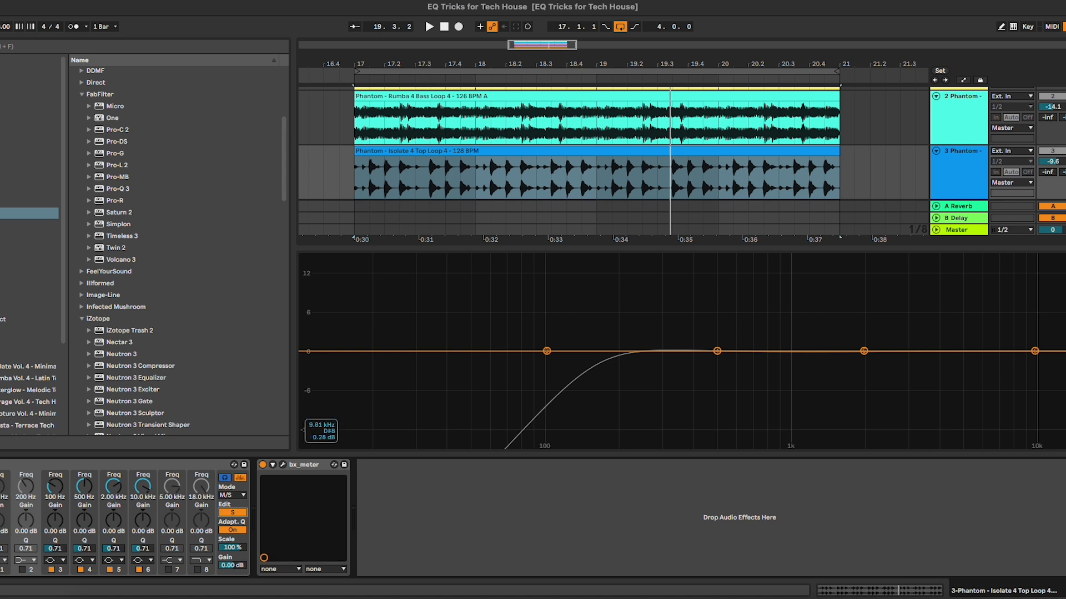
key("space")
left_click_drag(864, 352, 988, 300)
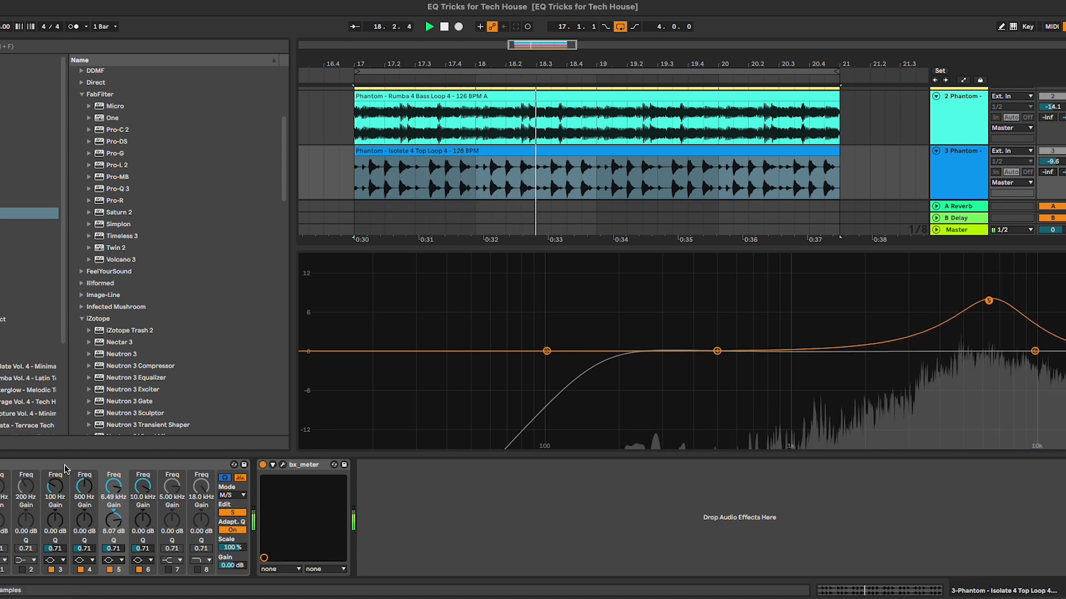
left_click(0, 465)
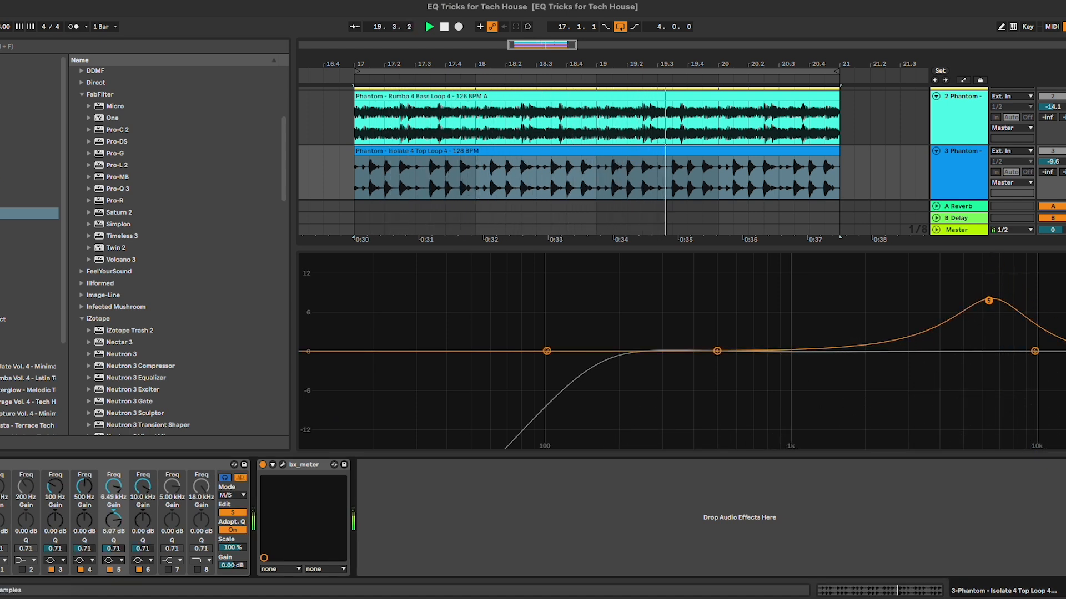
left_click(0, 464)
Exaggerate the side channel's band 5 to 15 dB with a Q of 0.16 and compare against the bypassed EQ
left_click_drag(113, 549, 113, 561)
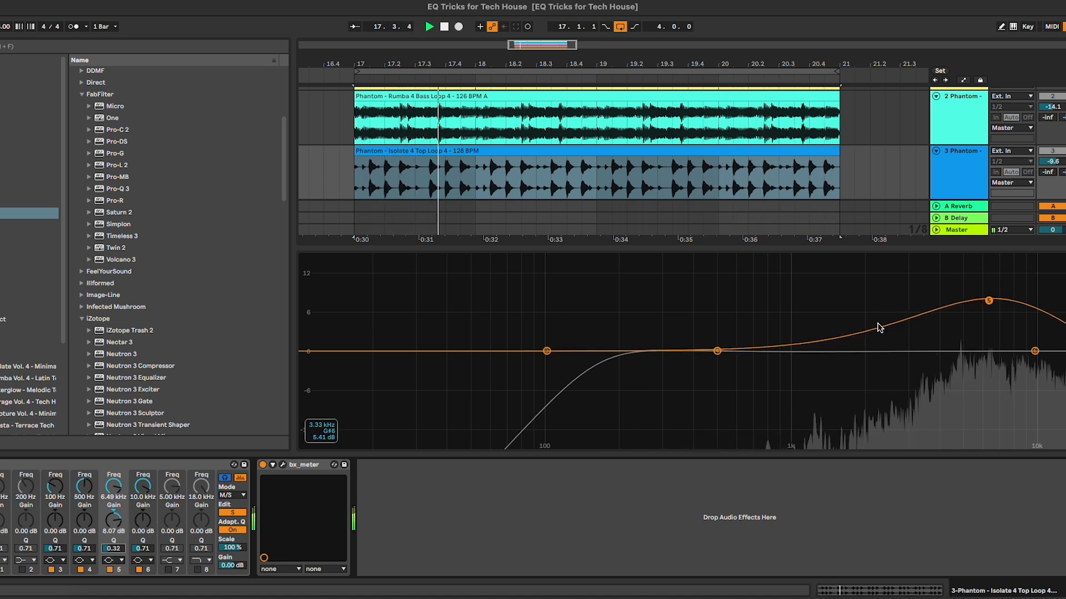
left_click_drag(113, 520, 113, 483)
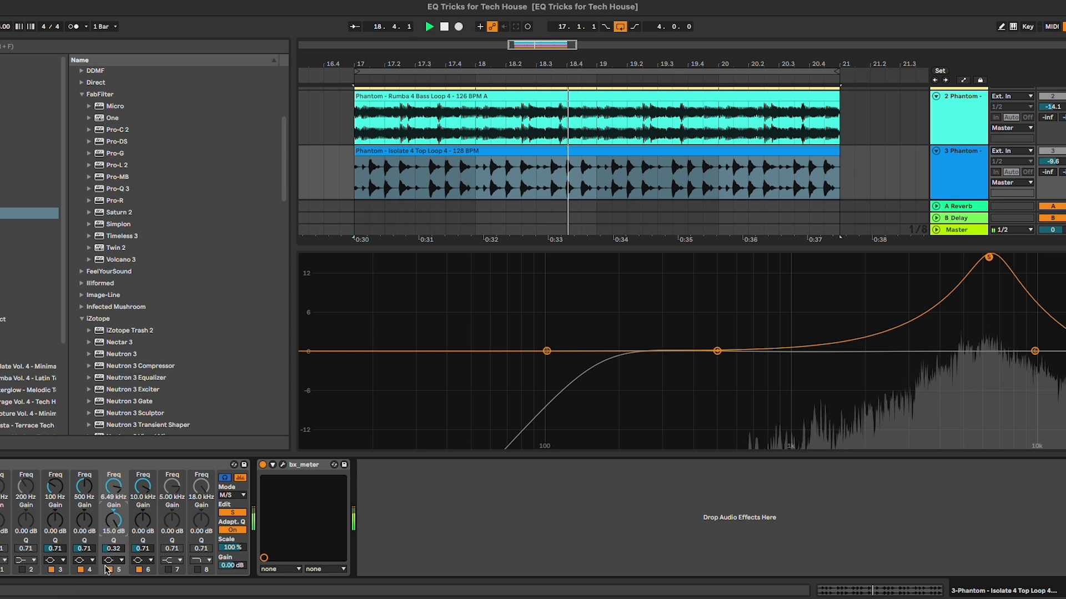
left_click_drag(113, 548, 113, 561)
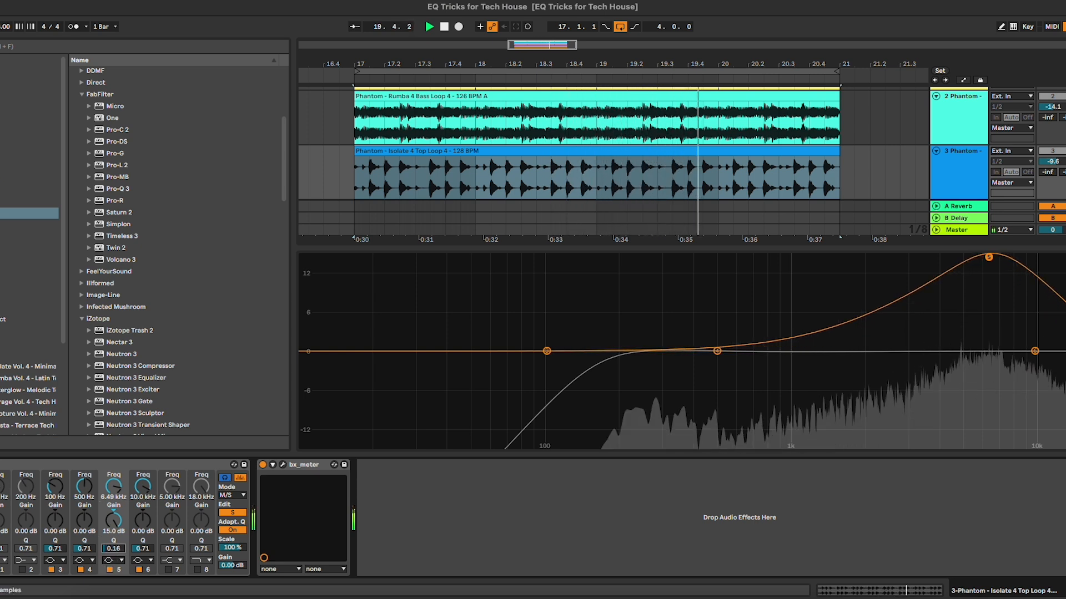
left_click(0, 464)
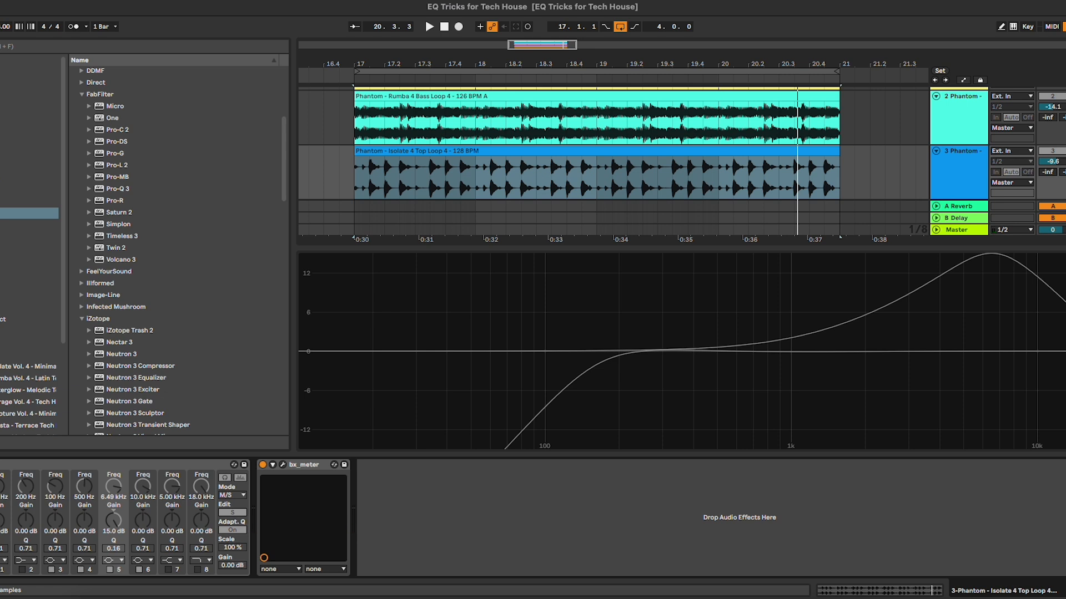
left_click(0, 464)
Enable band 5 on the mid channel and boost it 12.4 dB at 6.23 kHz with a Q of 0.34
left_click(233, 513)
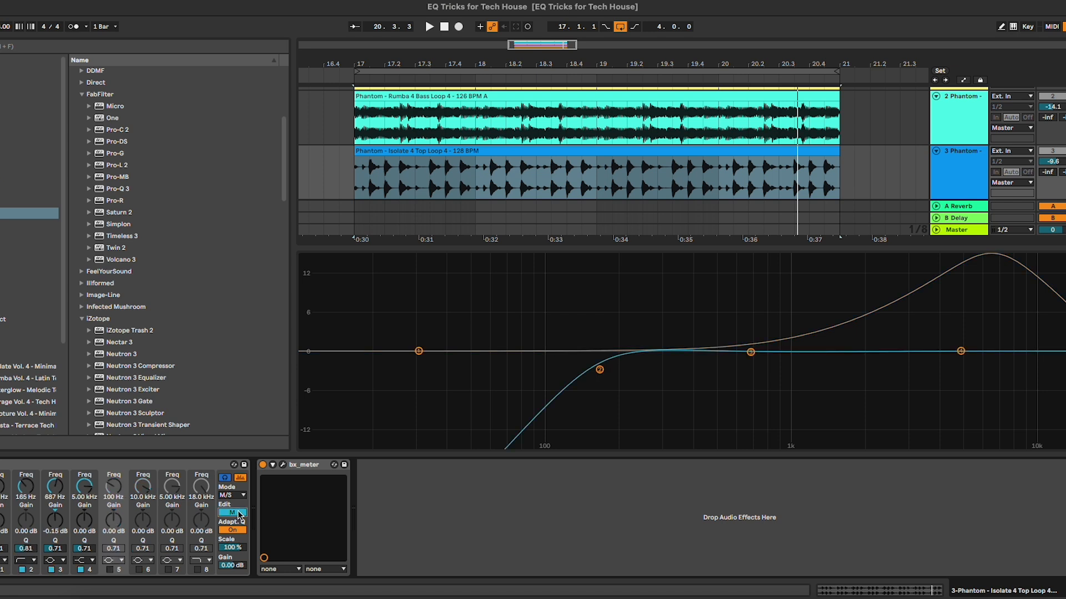
left_click(109, 569)
left_click_drag(547, 351, 984, 263)
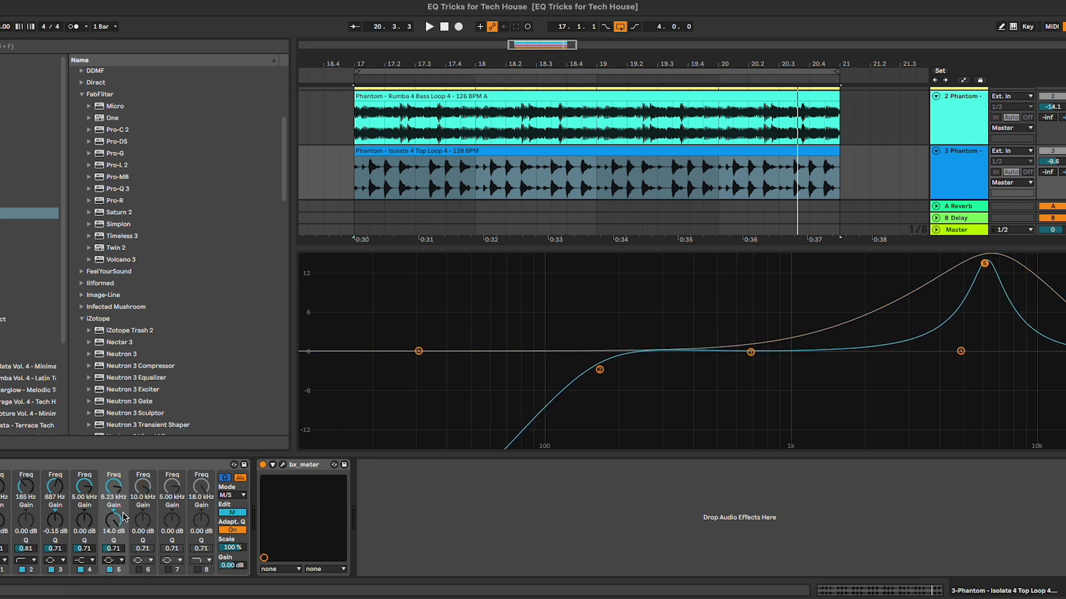
mouse_move(112, 523)
left_mouse_down()
mouse_move(116, 541)
mouse_move(116, 503)
left_mouse_up()
Reset band 5's gain to 0 dB on the side and mid channels, auditioning the mid boost in between
left_click(240, 513)
double_click(115, 522)
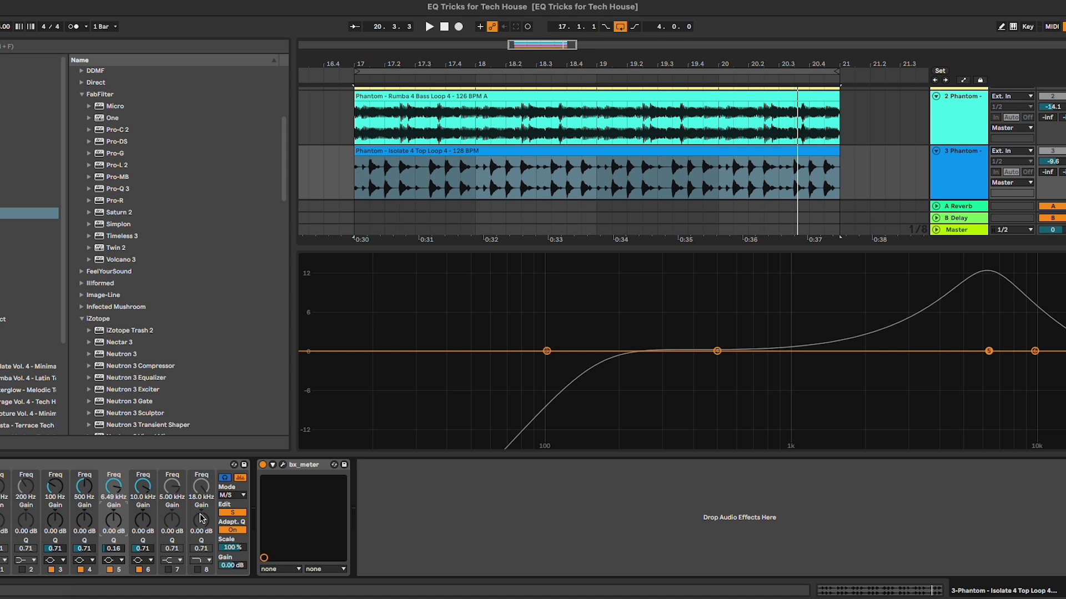
key("space")
left_click(240, 514)
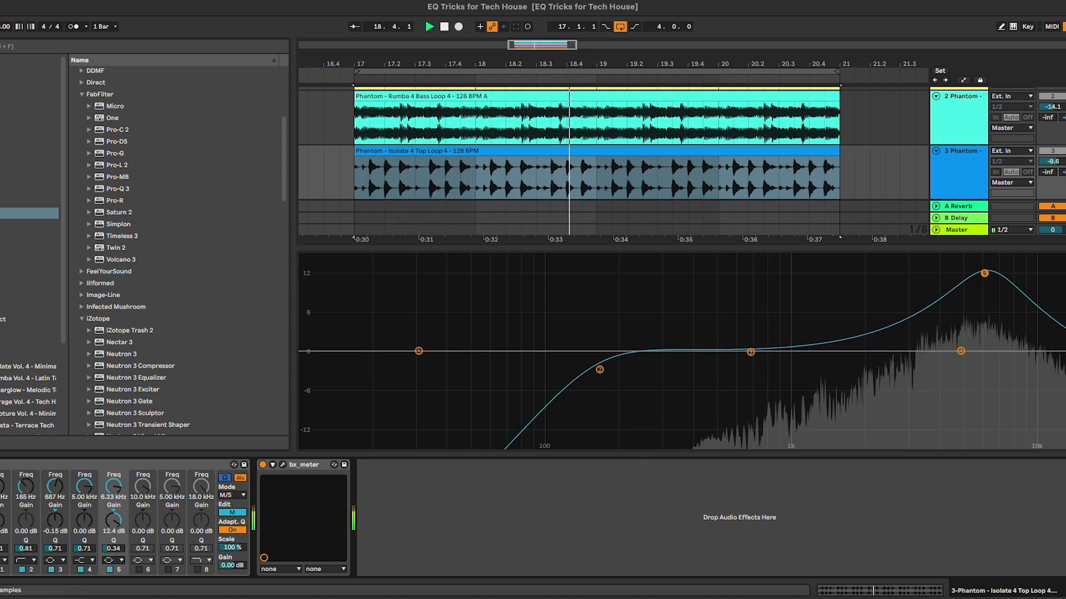
key("space")
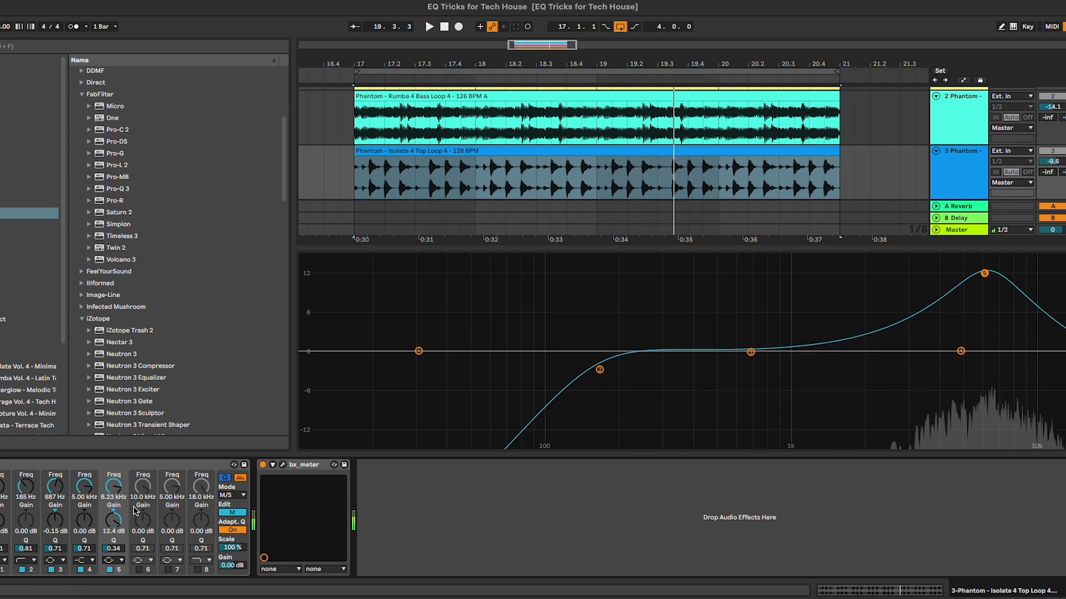
key("Delete")
Shape the side channel's band 5 into a wide 6.58 dB boost at 7.01 kHz with a Q of 0.28
left_click(233, 513)
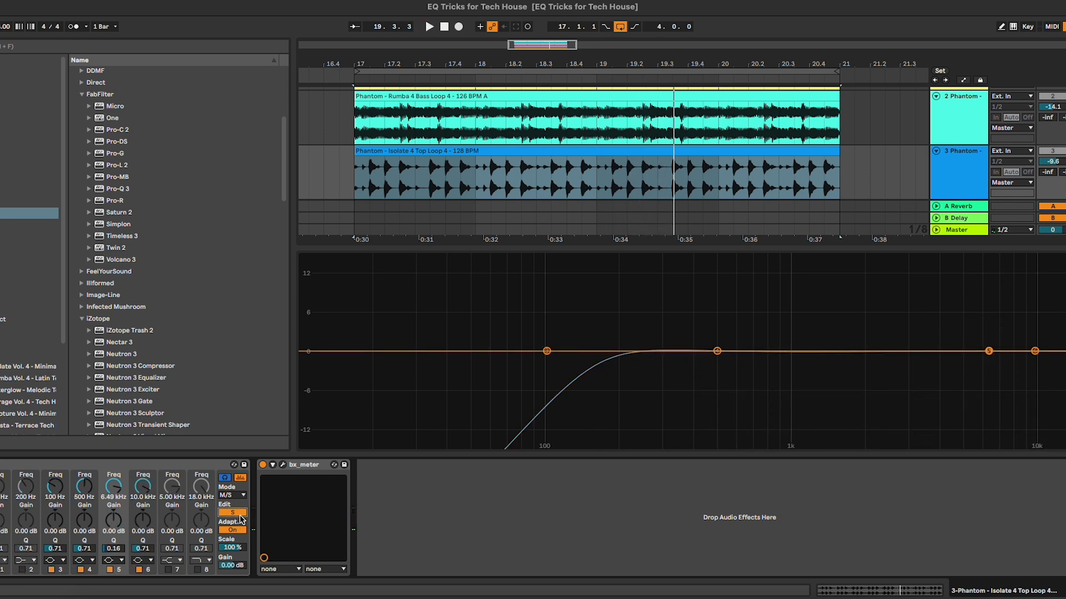
left_click_drag(988, 351, 995, 313)
left_click_drag(114, 520, 114, 536)
key("space")
left_click_drag(996, 325, 997, 310)
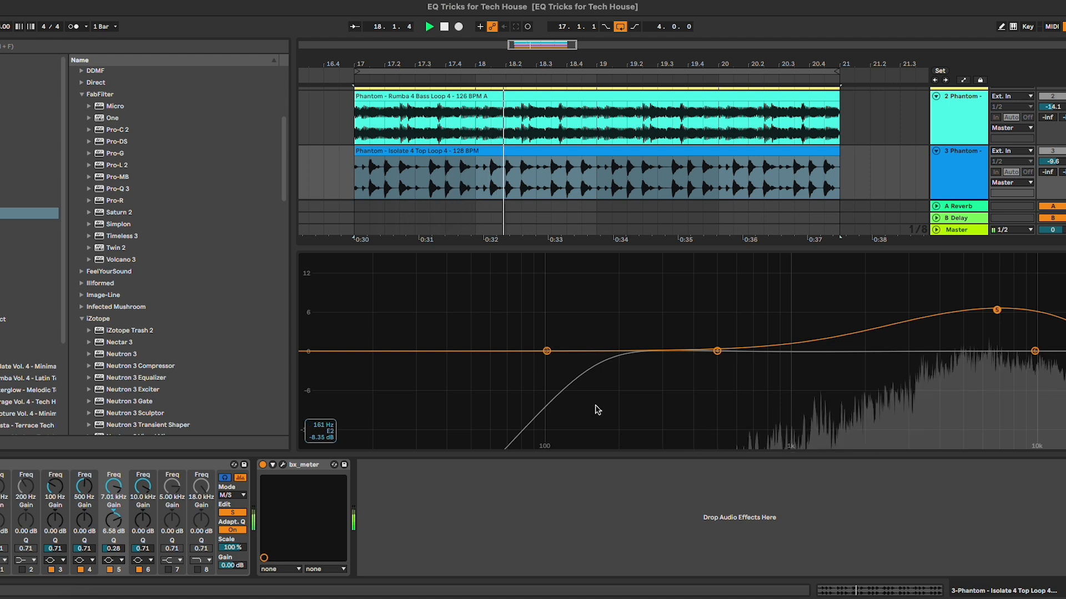
On the mid channel, turn off bands 3 and 4 and set band 5 to -1.73 dB at 5.81 kHz
left_click(241, 513)
left_click_drag(985, 354, 984, 361)
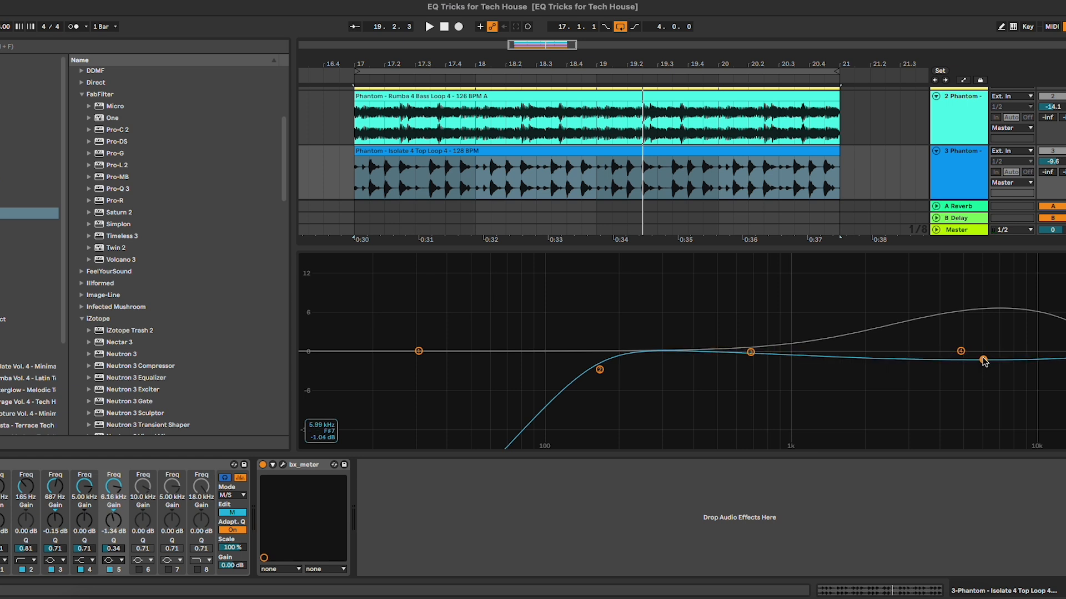
left_click(80, 569)
left_click(51, 570)
left_click_drag(983, 360, 977, 362)
Play the top loop and compare the sound with the mid/side EQ bypassed and active
key("space")
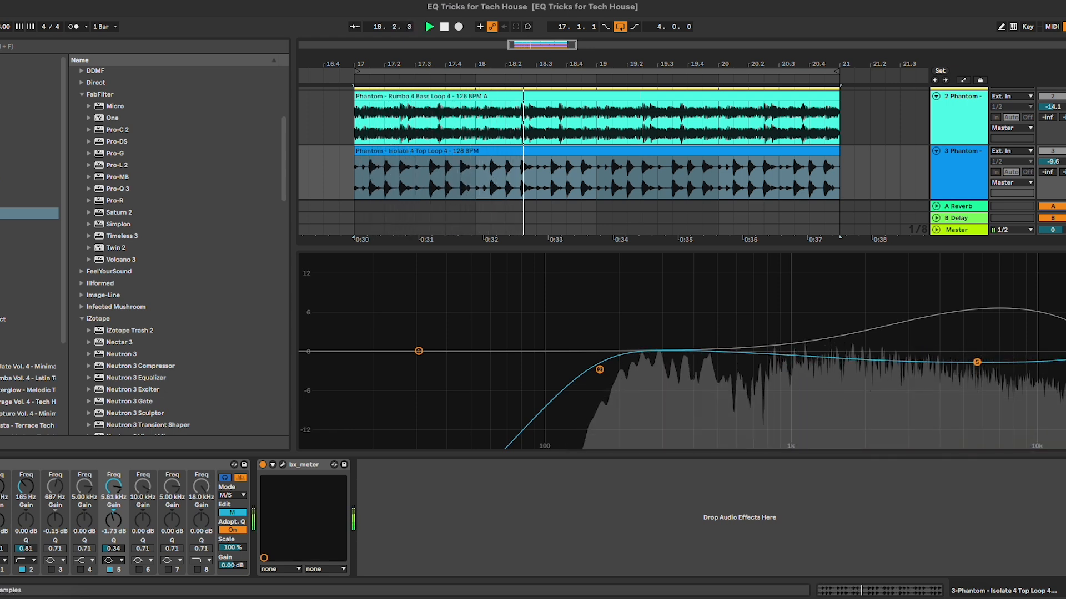
left_click(1, 464)
left_click(2, 464)
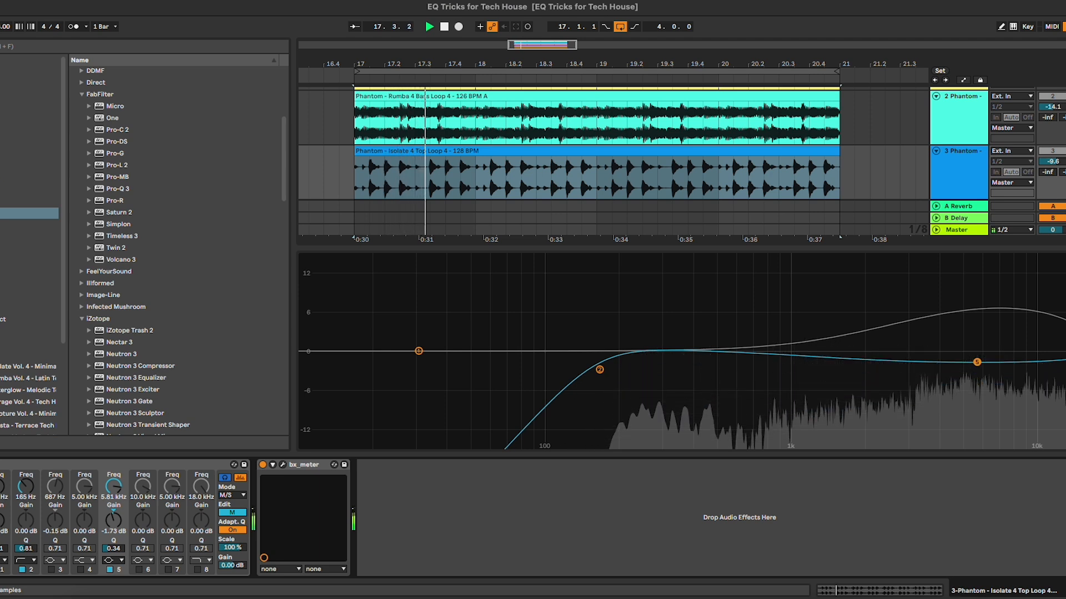
key("space")
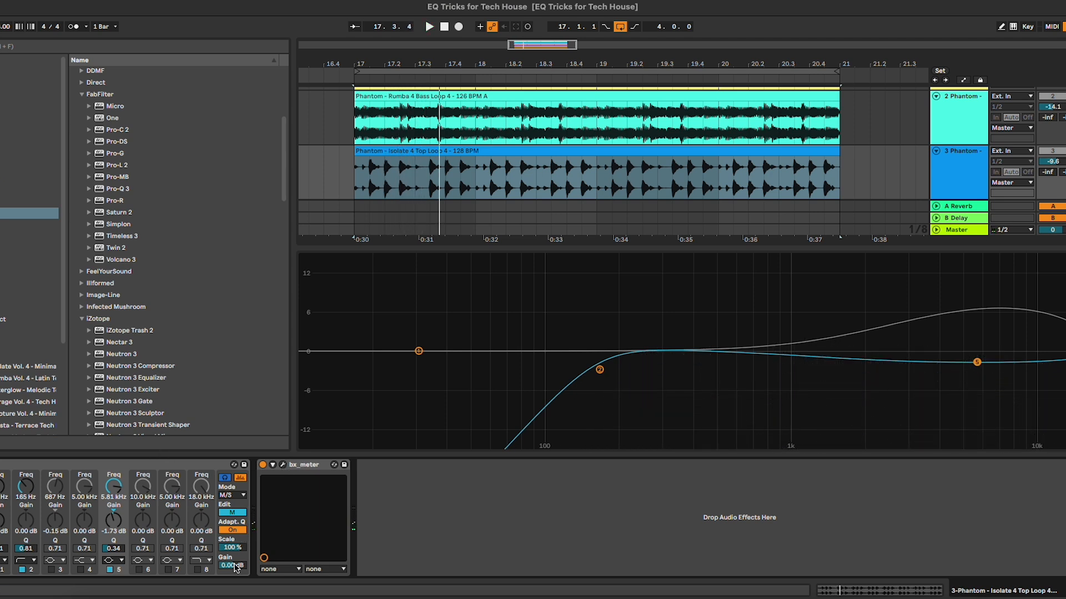
Lower the EQ's output gain to -1 dB and audition the side signal in bx_meter with the EQ bypassed and active
left_click(282, 465)
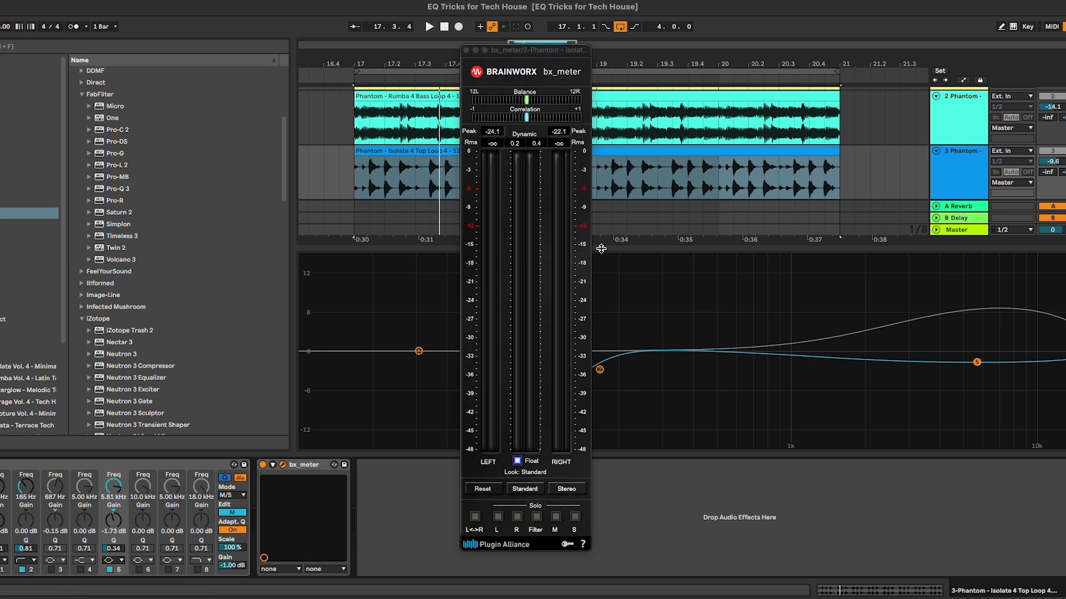
left_click(558, 519)
key("space")
left_click(574, 517)
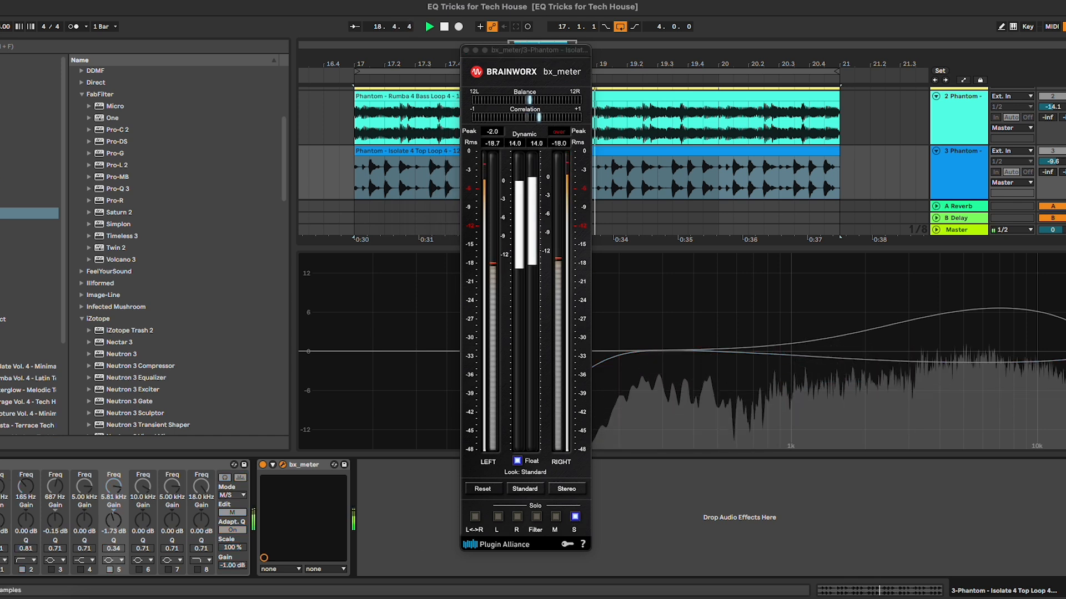
left_click(0, 465)
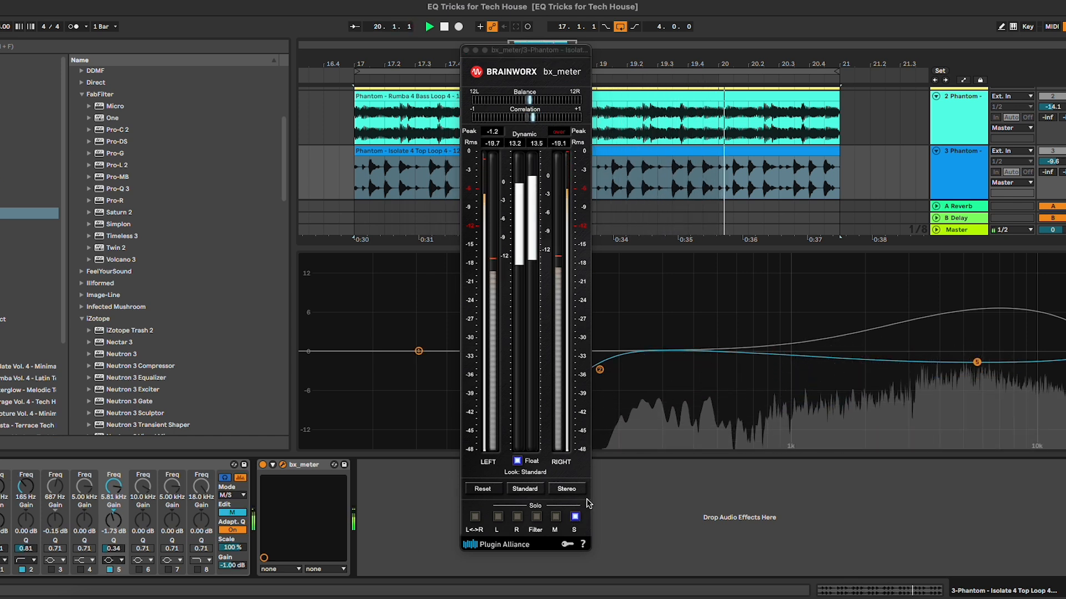
key("space")
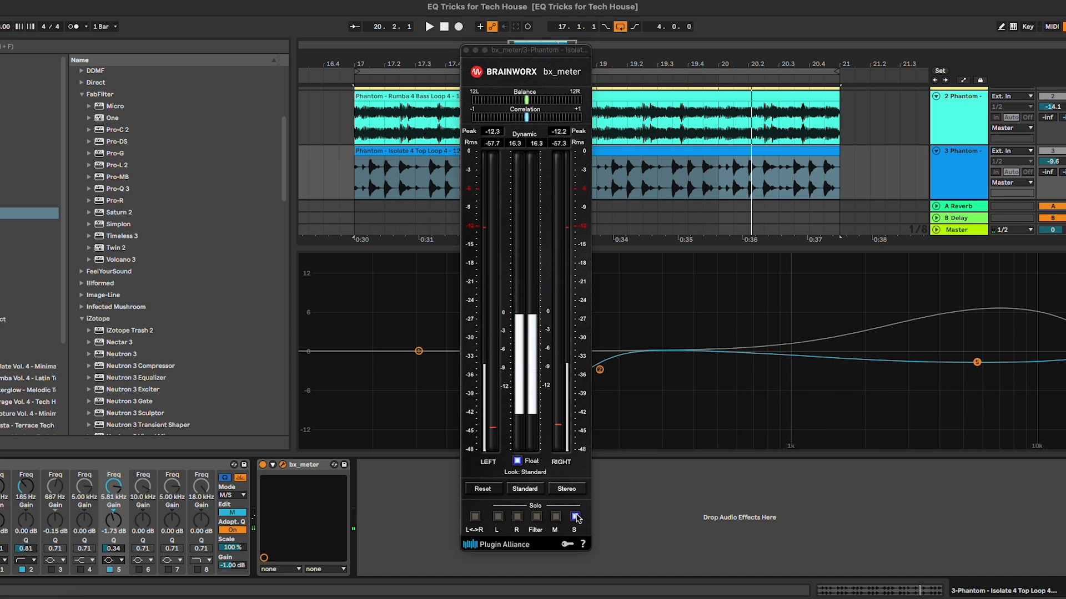
left_click(576, 517)
left_click(282, 465)
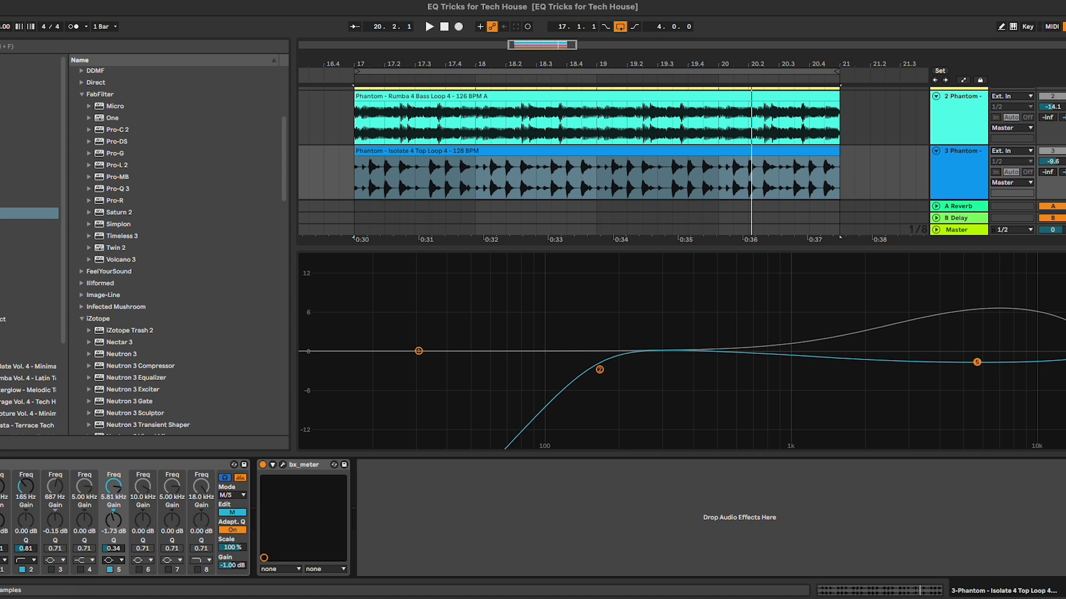
Collapse the EQ's enlarged display and insert FabFilter Pro-Q 3 after bx_meter on the top loop track
left_click(240, 478)
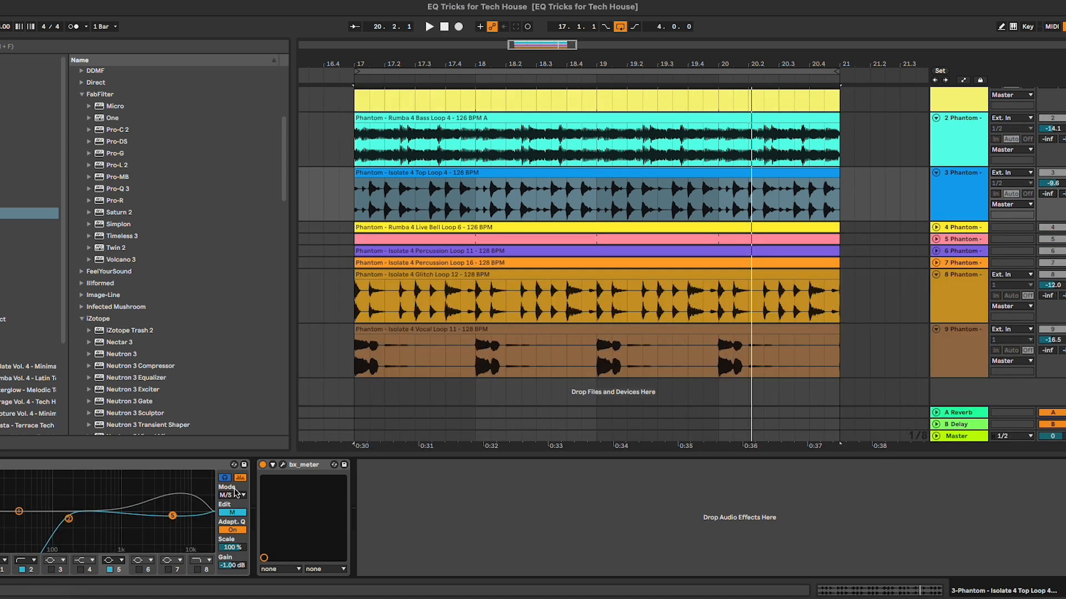
left_click(216, 470)
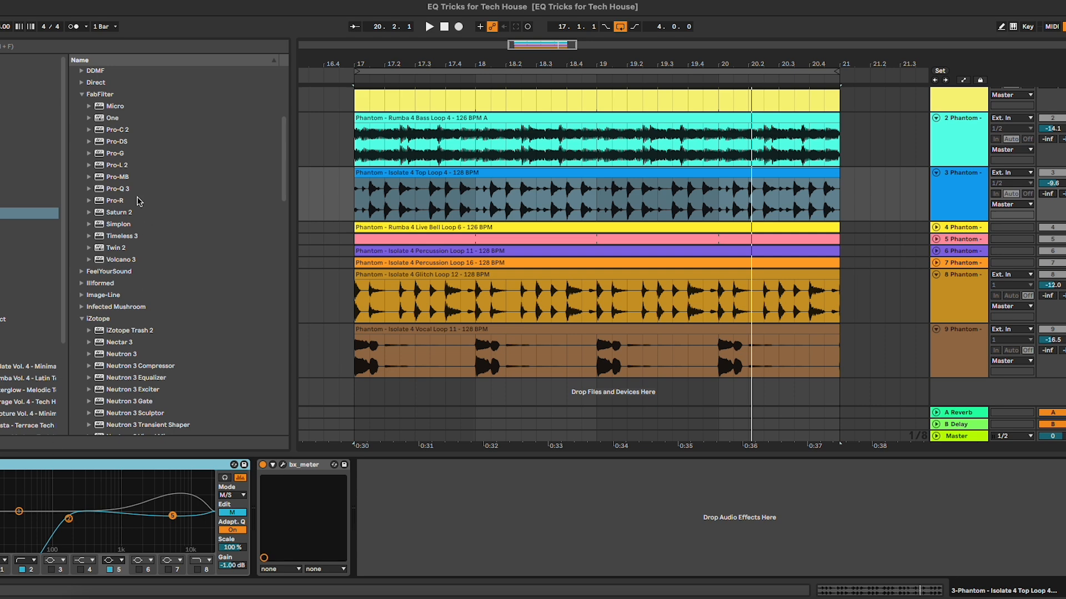
mouse_move(127, 189)
left_mouse_down()
mouse_move(292, 491)
mouse_move(366, 491)
left_mouse_up()
left_click_drag(791, 63, 653, 151)
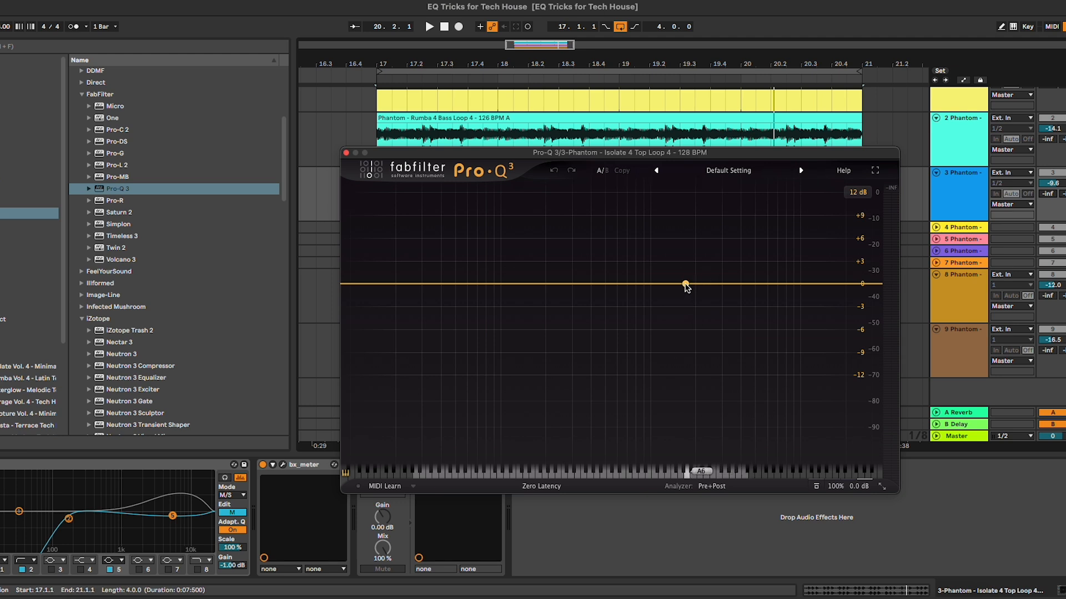
Play the loop, add a bell band at 2110.8 Hz and make it dynamic with a range of about -10 dB
key("space")
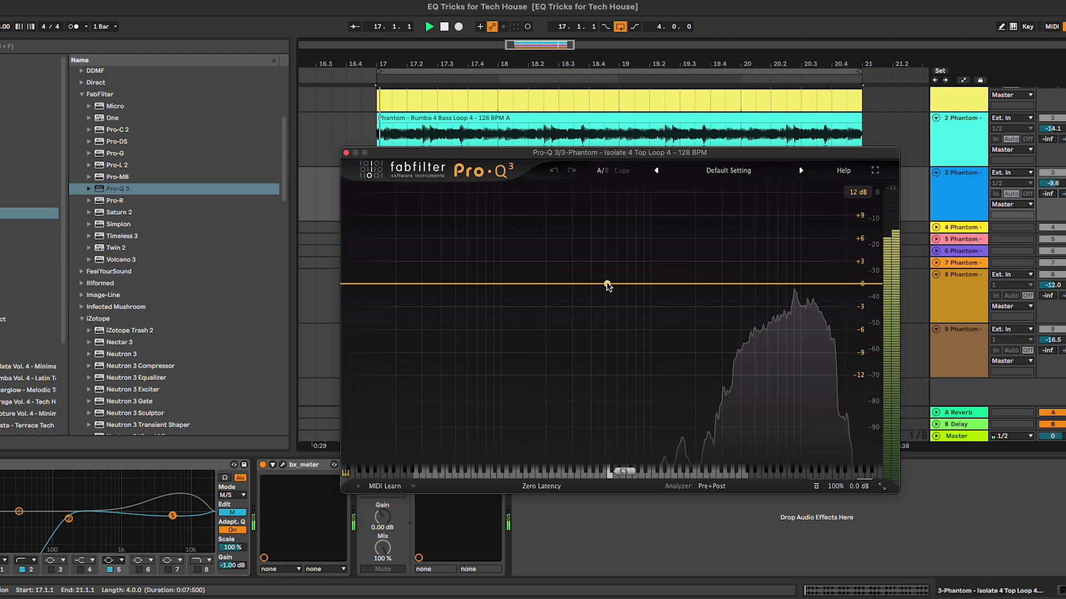
left_click(700, 285)
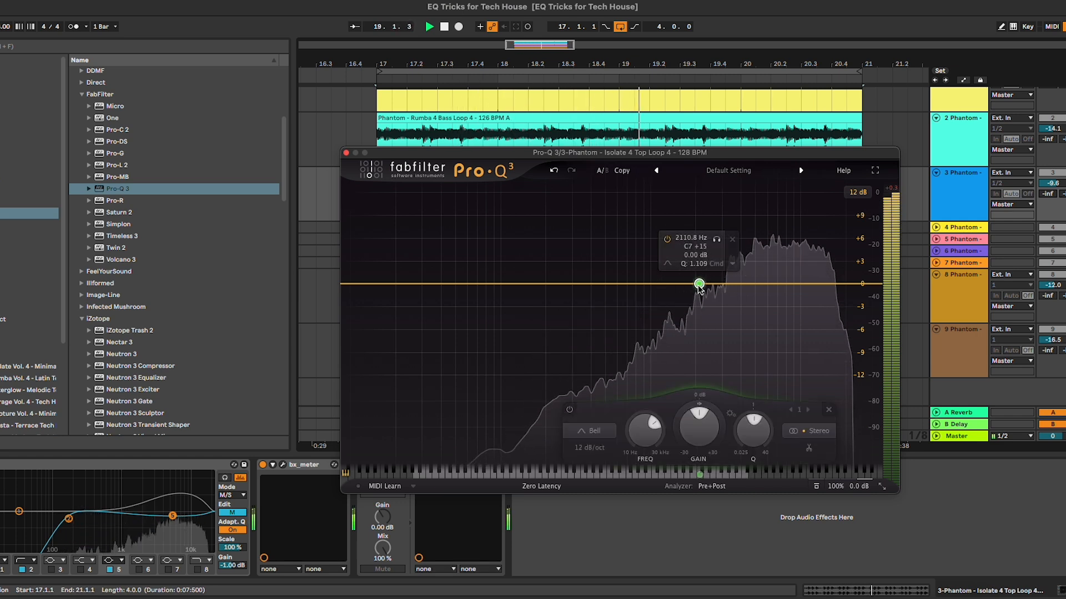
right_click(699, 284)
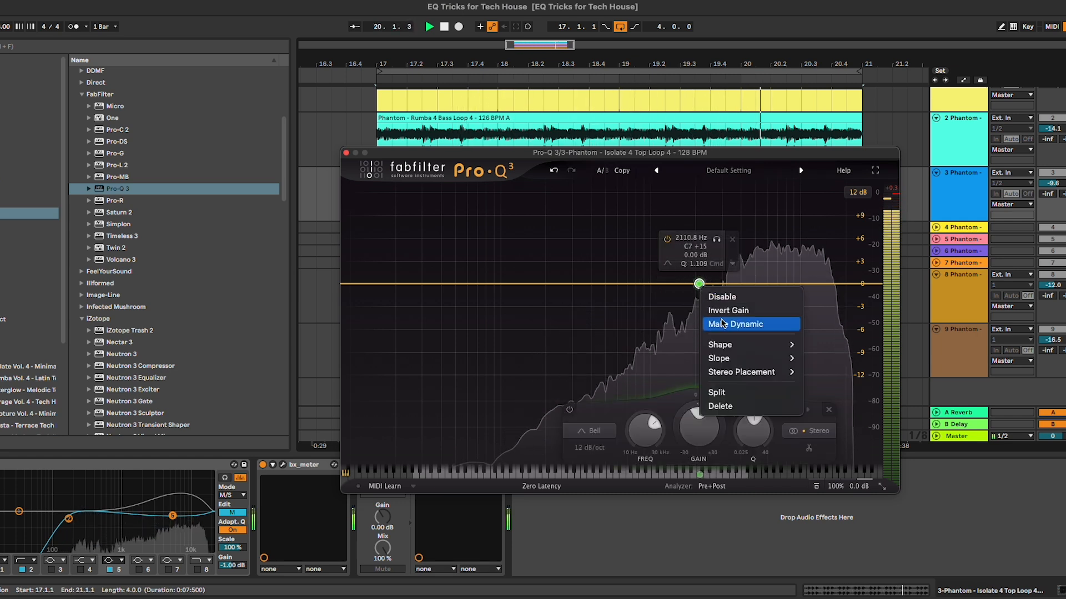
left_click(728, 324)
left_click_drag(697, 314, 698, 364)
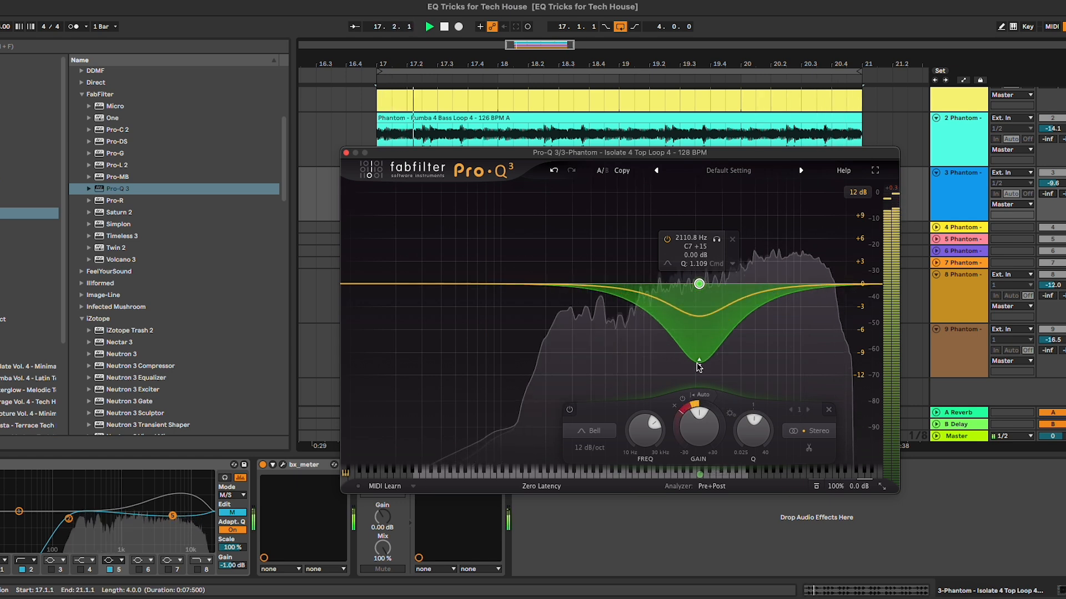
key("space")
Reduce the dynamic range of the 2110.8 Hz band to about -5 dB
right_click(699, 285)
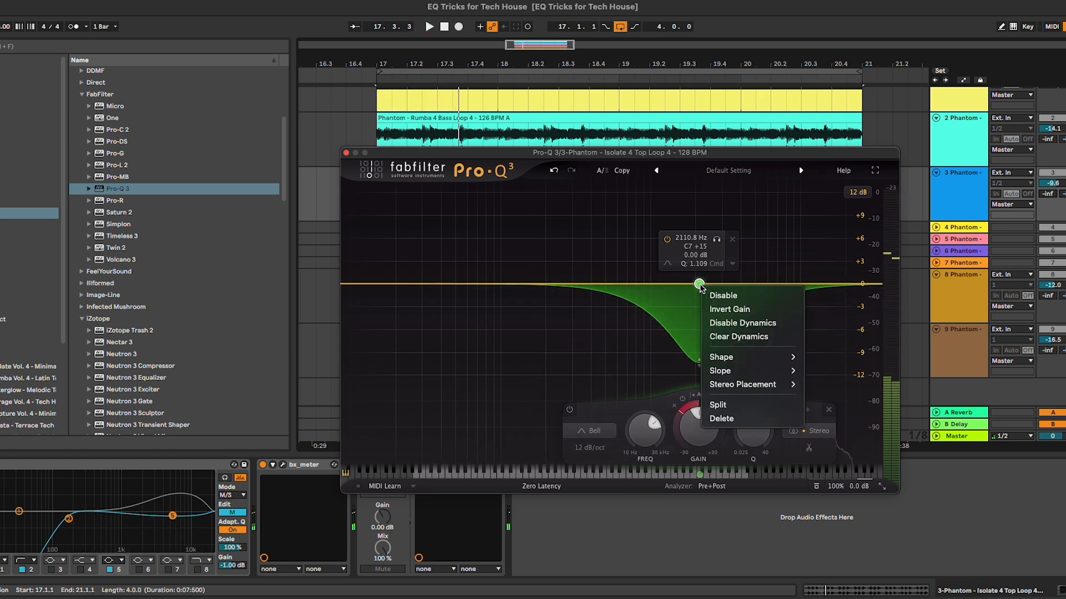
left_click(675, 316)
left_click_drag(701, 371, 706, 324)
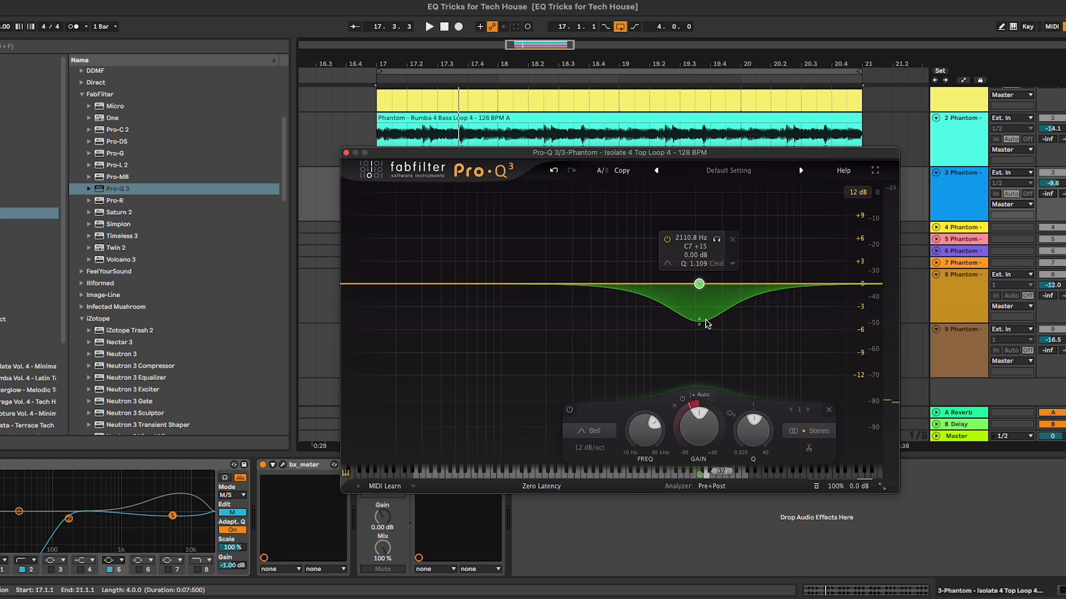
Adjust the band's dynamic threshold manually while the loop plays, and return the threshold to Auto
mouse_move(730, 414)
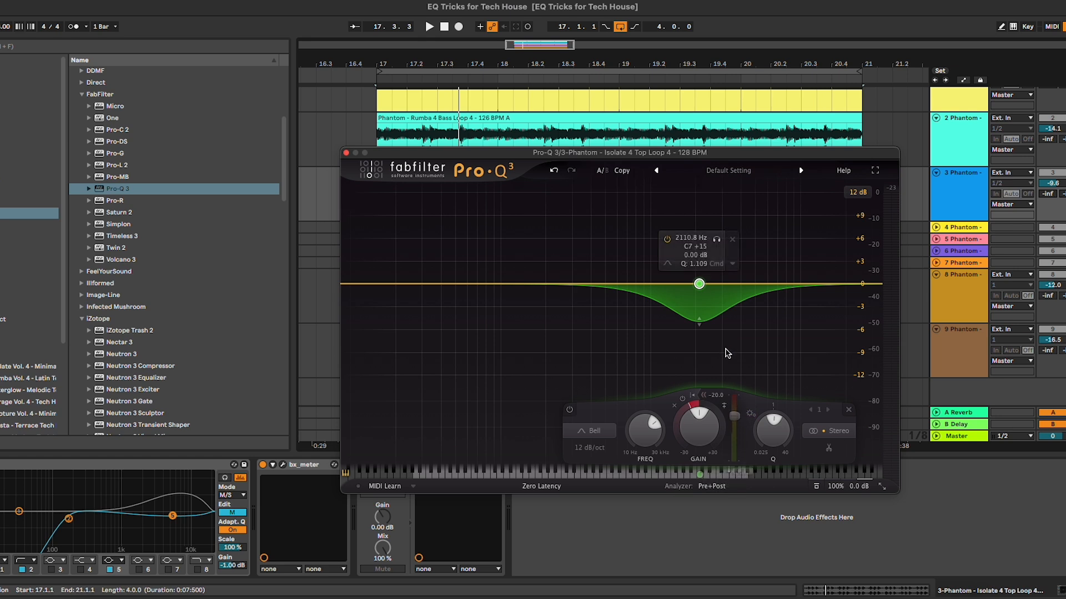
key("space")
mouse_move(735, 417)
left_mouse_down()
mouse_move(736, 453)
mouse_move(739, 422)
left_mouse_up()
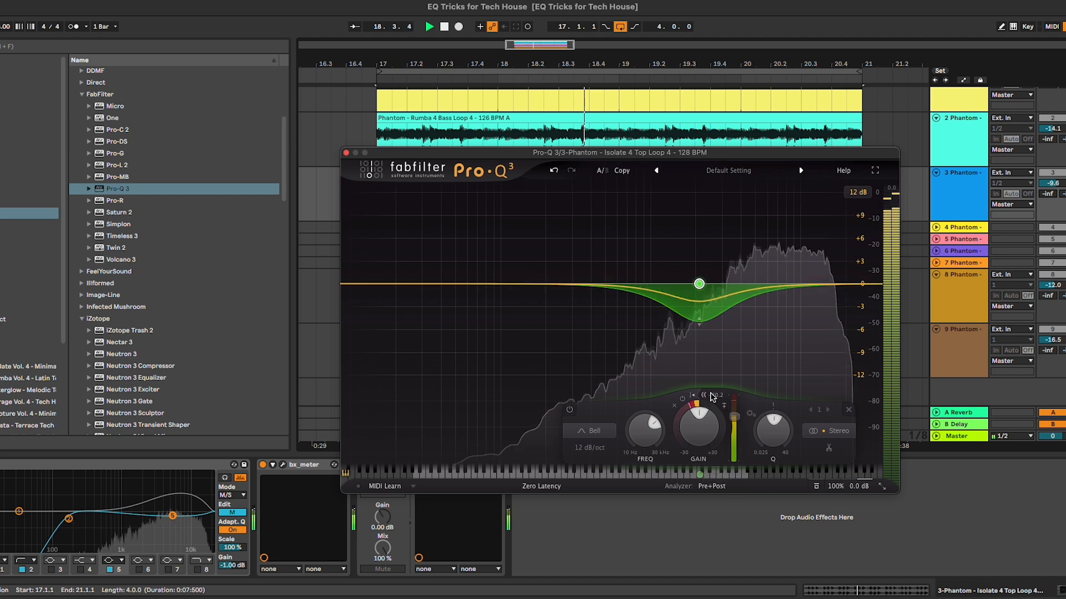
left_click(713, 396)
key("space")
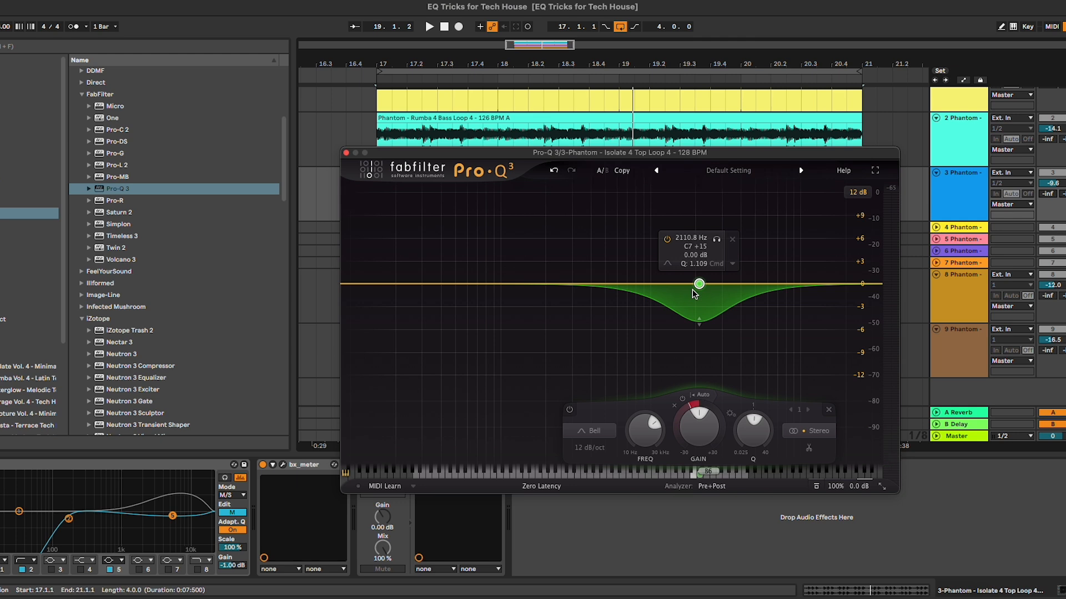
Set the dynamic band's Q to 1.248 and its dynamic range to about -4 dB
scroll(698, 292, "up", 5)
scroll(709, 324, "down", 10)
scroll(709, 325, "up", 8)
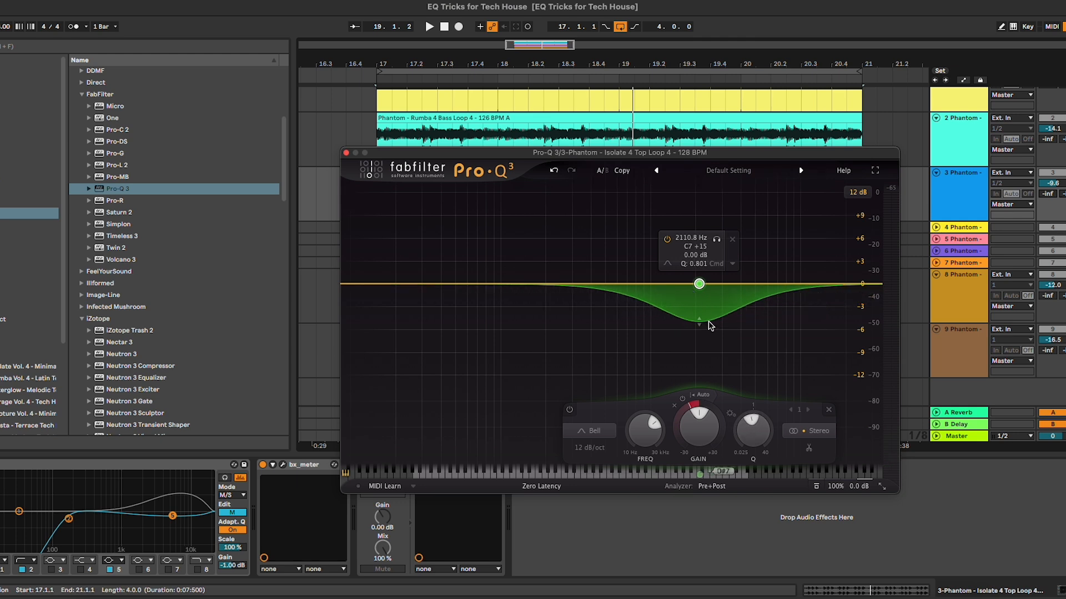
left_click_drag(699, 320, 700, 311)
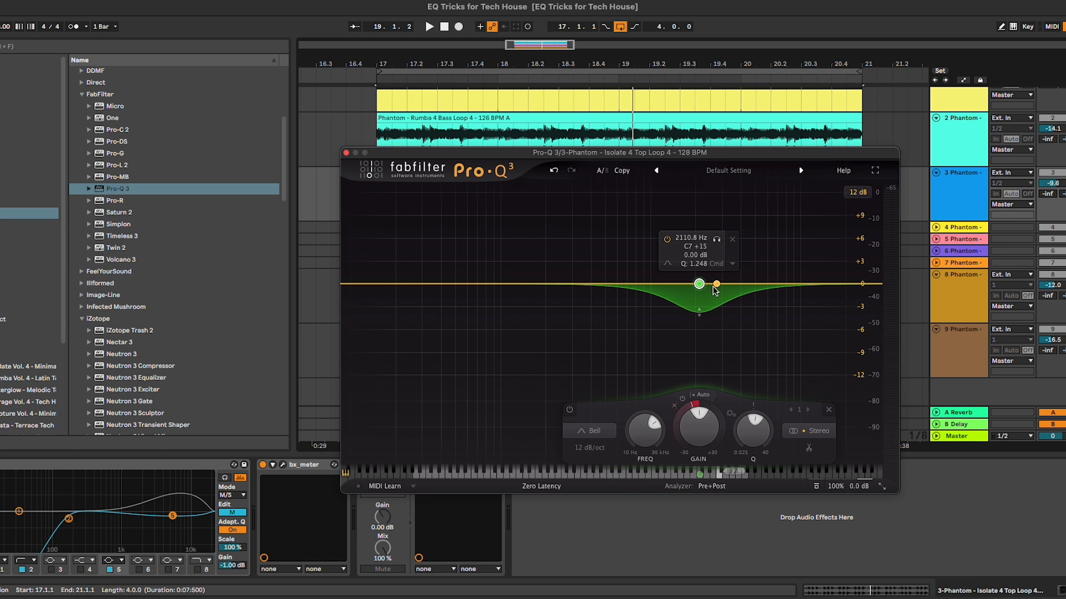
Audition the band with dynamics disabled at 2021.7 Hz and -0.02 dB, and re-enable dynamics with a range of about -4.5 dB
right_click(699, 285)
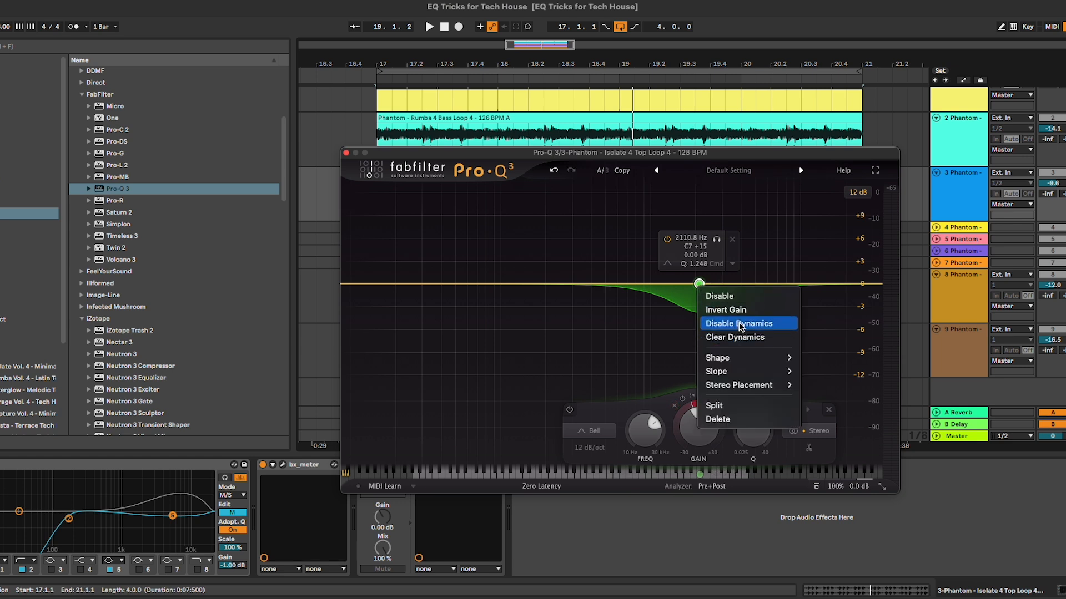
left_click(744, 320)
mouse_move(700, 289)
left_mouse_down()
mouse_move(697, 307)
mouse_move(697, 286)
left_mouse_up()
key("space")
right_click(697, 285)
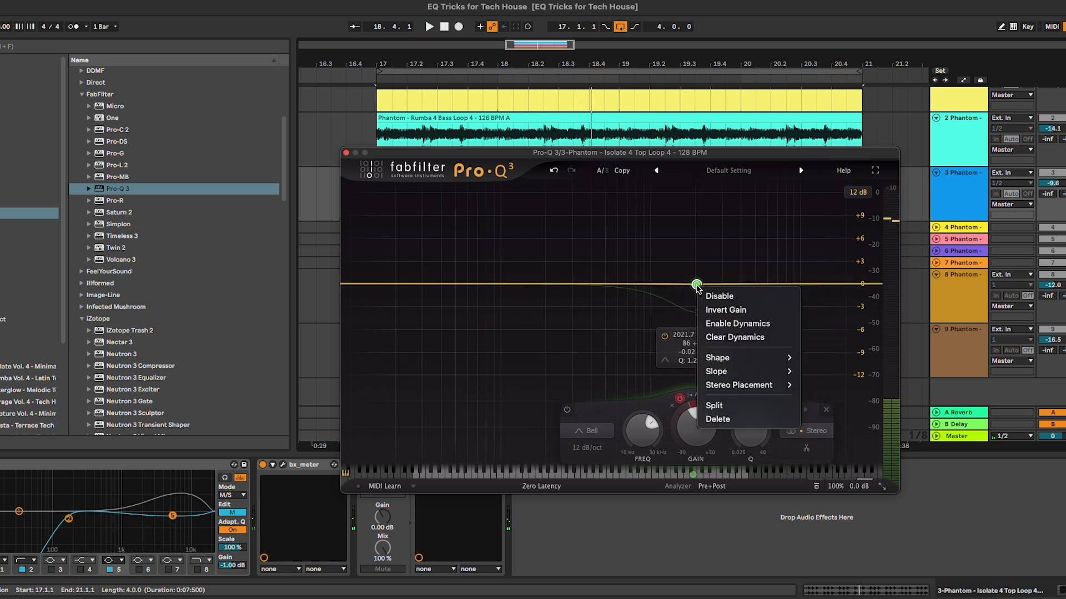
left_click(727, 324)
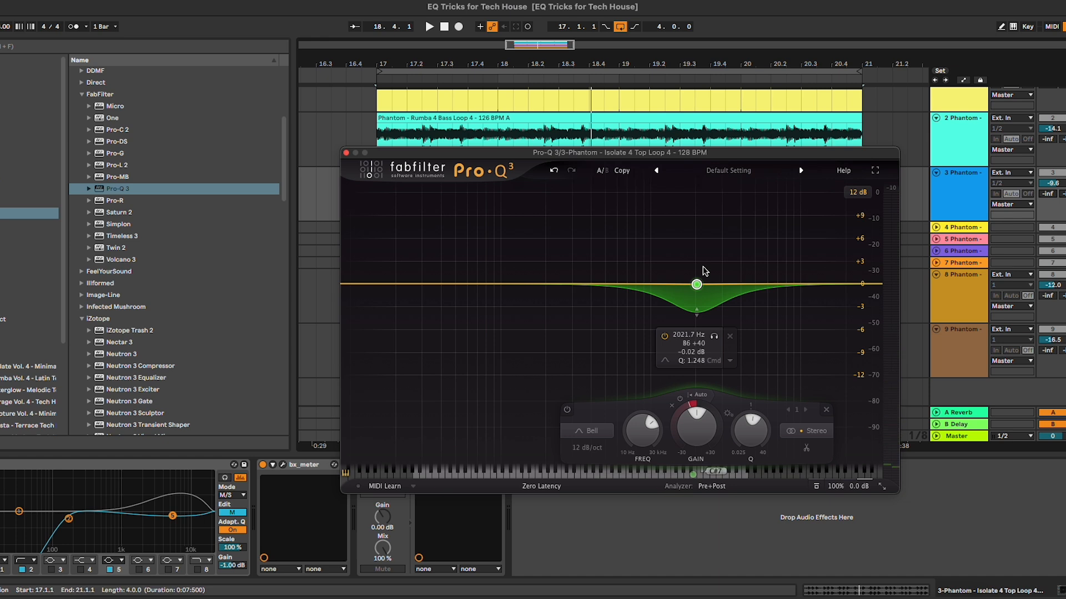
key("space")
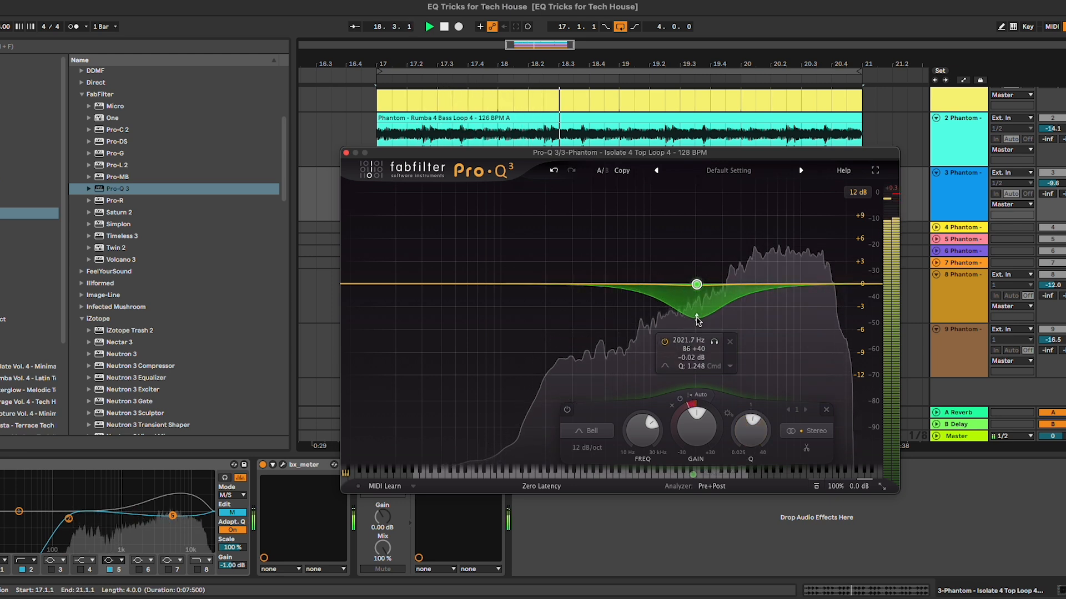
key("space")
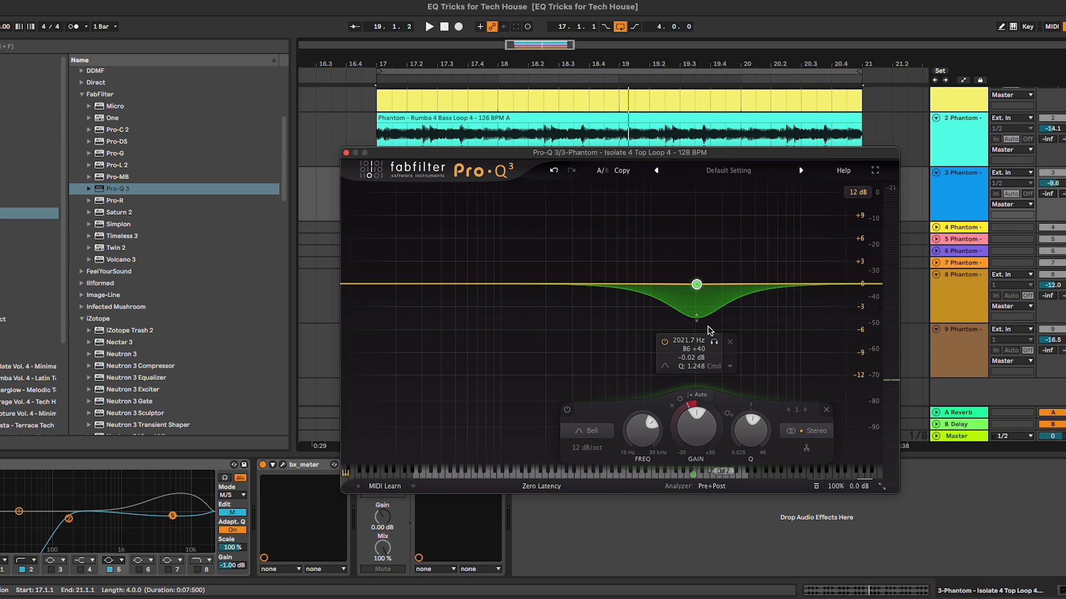
Compare the dynamic band bypassed, active and soloed during playback, and delete the band
key("space")
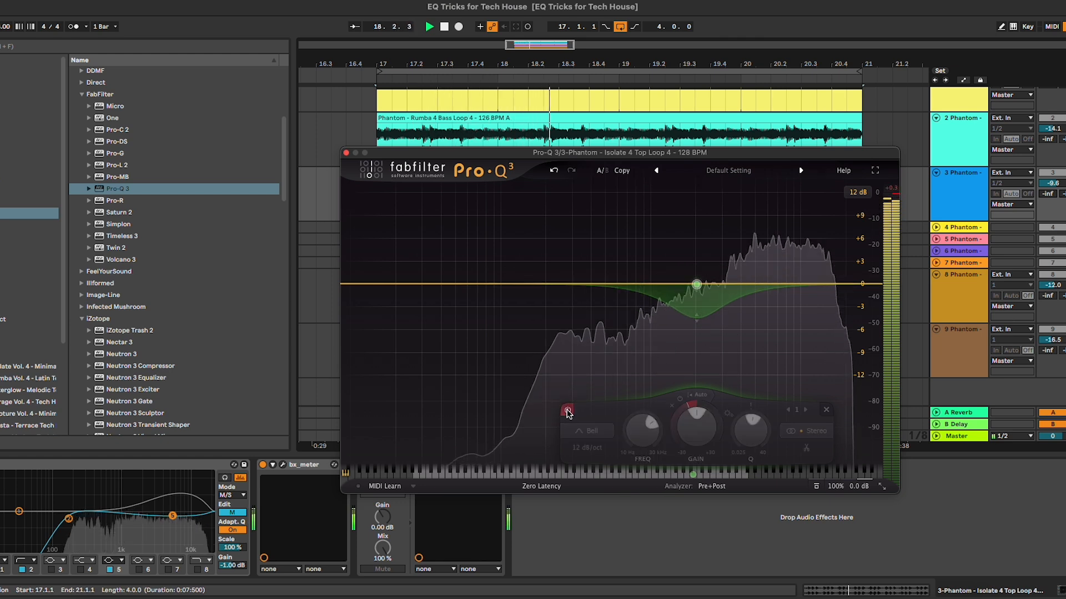
left_click(568, 411)
mouse_move(708, 350)
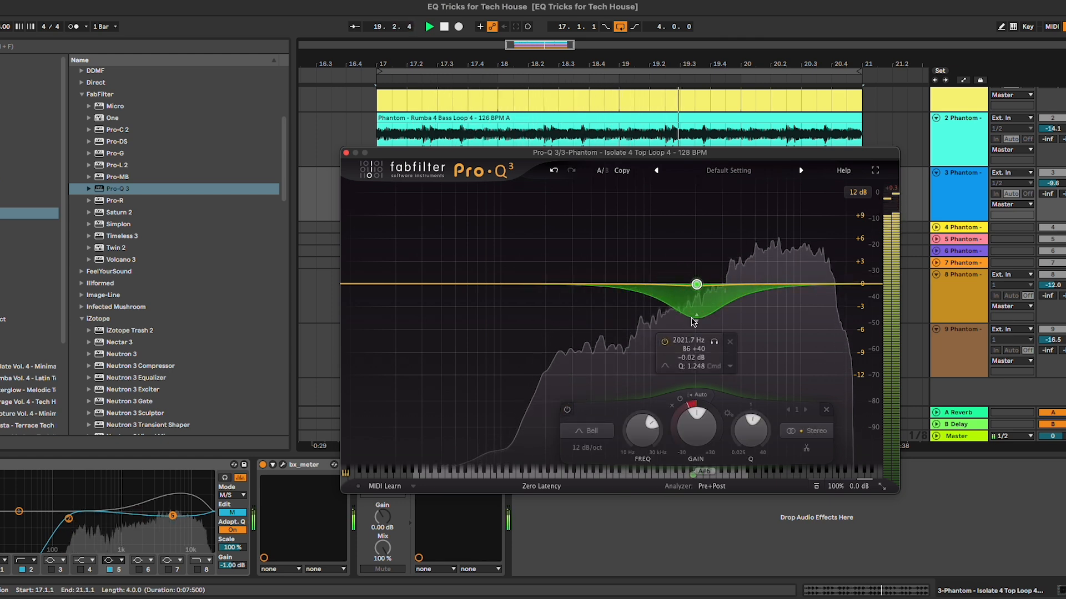
left_click(714, 342)
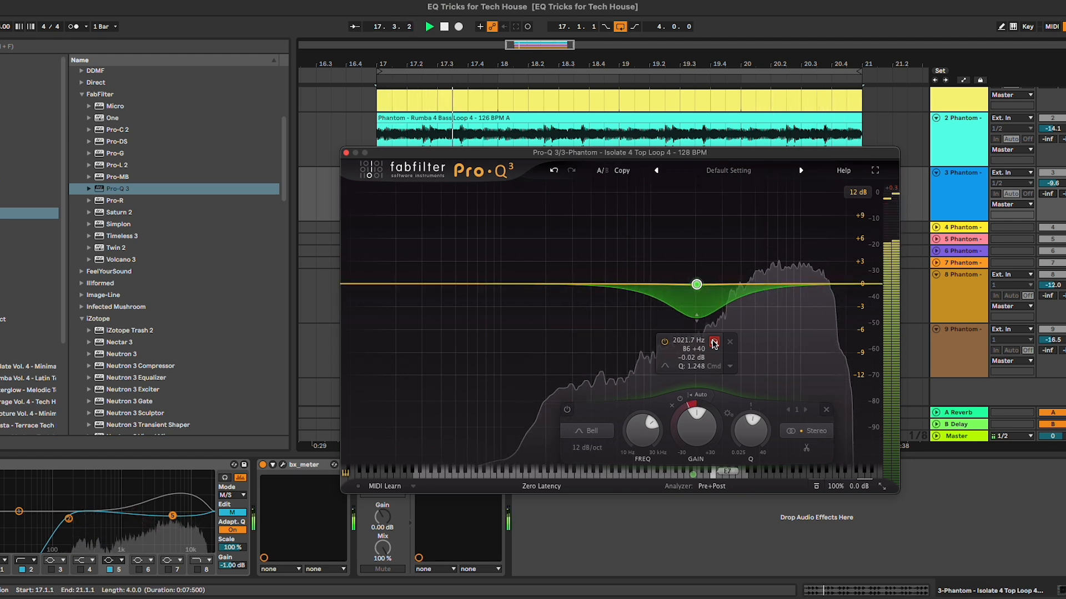
key("space")
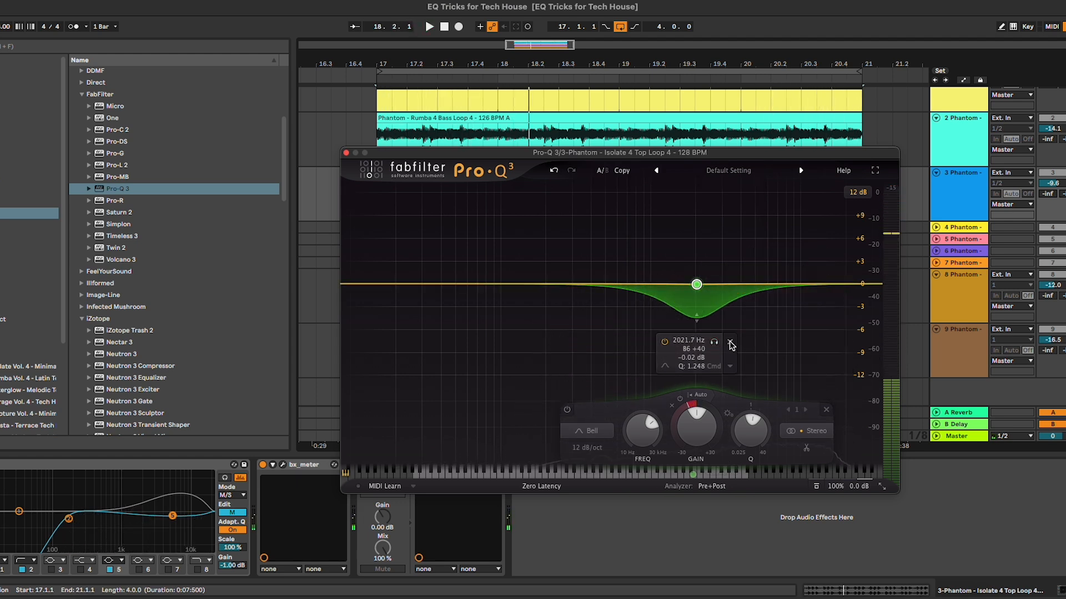
left_click(729, 342)
left_click_drag(590, 159, 588, 185)
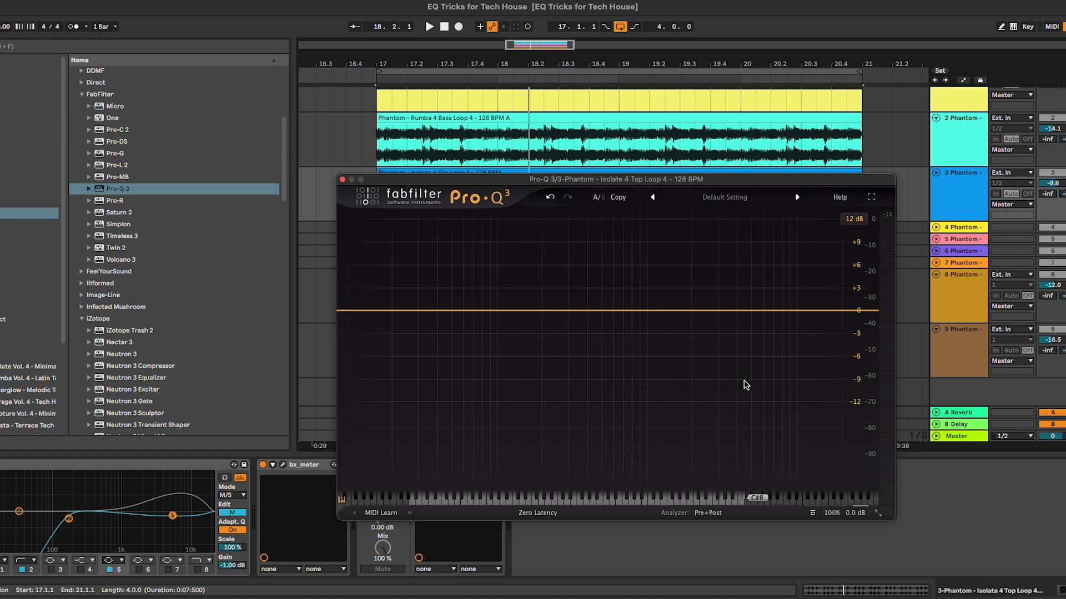
Grab a spectrum peak during playback and sweep a narrow 30 dB bell boost to 3483.1 Hz with a Q of 12.42
key("space")
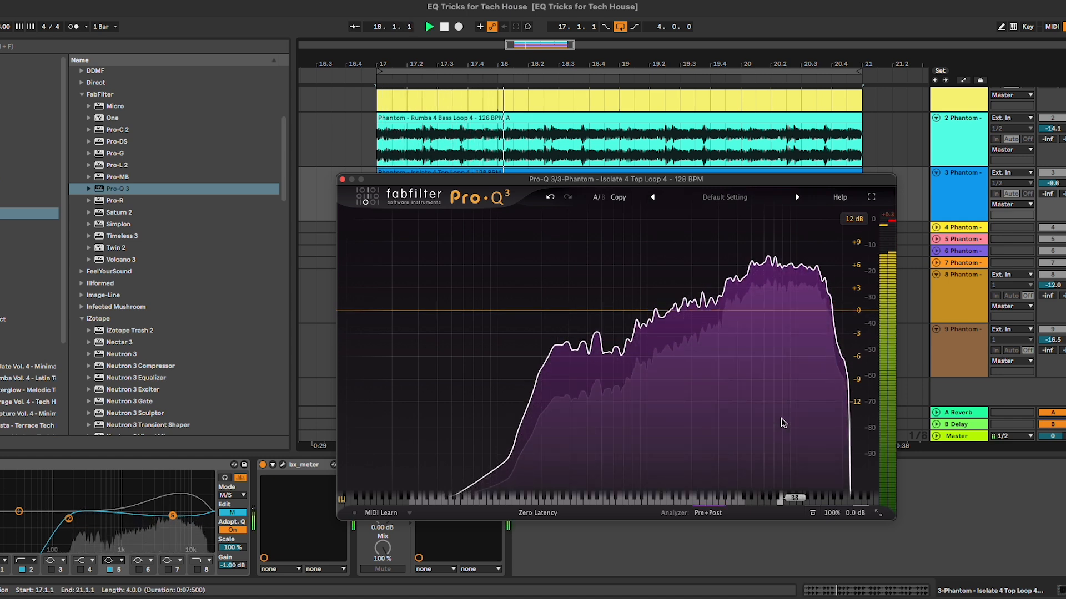
left_click_drag(768, 310, 770, 170)
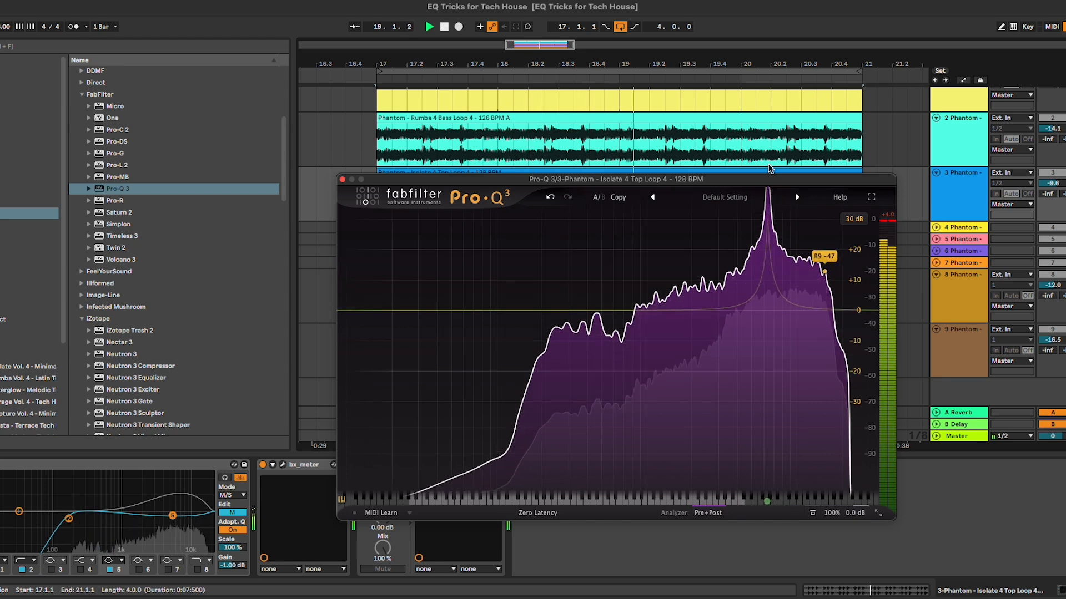
mouse_move(672, 470)
left_mouse_down()
mouse_move(672, 495)
mouse_move(672, 487)
left_mouse_up()
key("space")
Set the narrow band's gain to 0 dB and give it a dynamic range of -6.44 dB
double_click(737, 455)
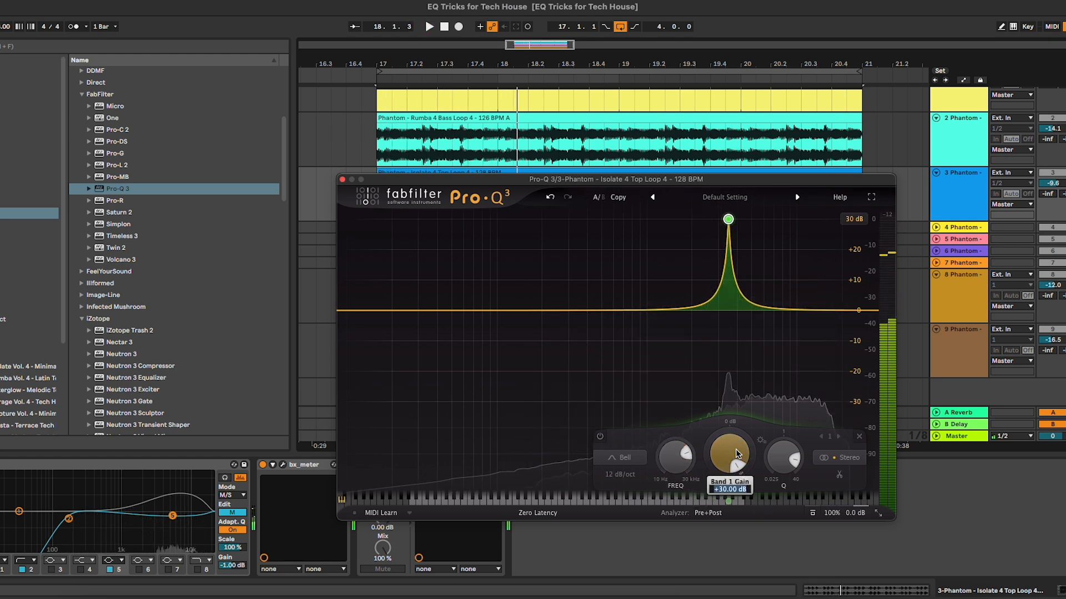
type("0")
key("Return")
left_click_drag(733, 434, 749, 531)
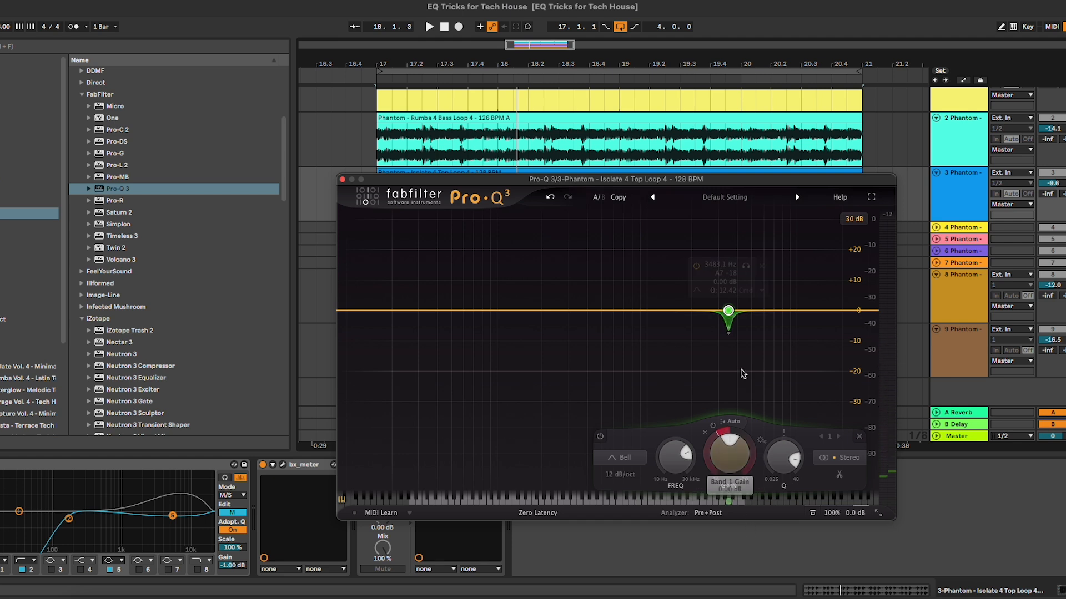
Solo the 3483.1 Hz band briefly during playback, deepen its dynamic range to about -8 dB, and close the Pro-Q 3 window
key("space")
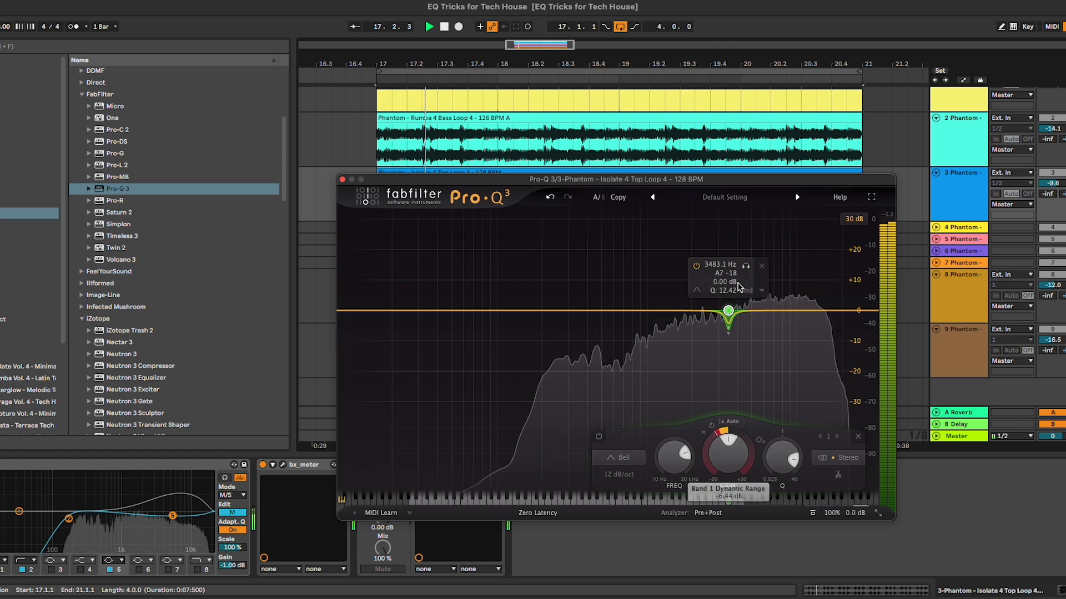
left_click(746, 267)
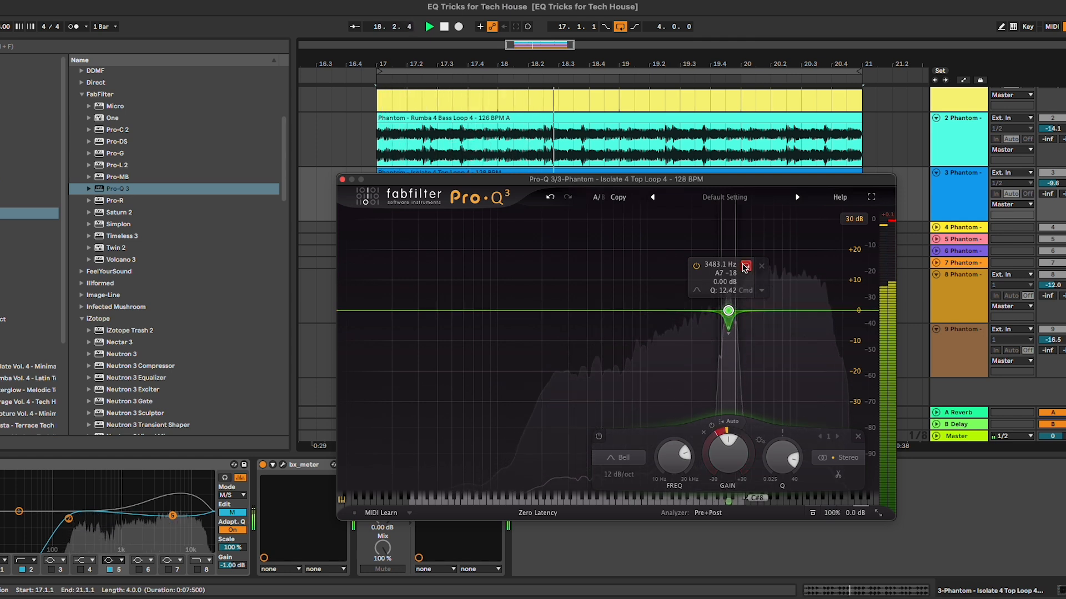
left_click(745, 267)
left_click_drag(736, 434, 737, 442)
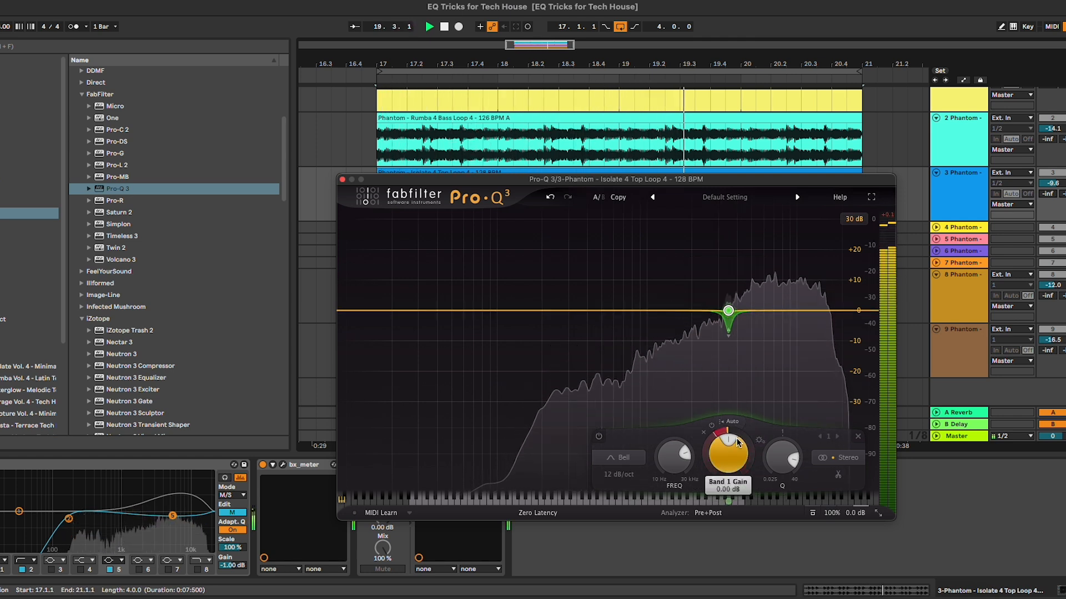
key("space")
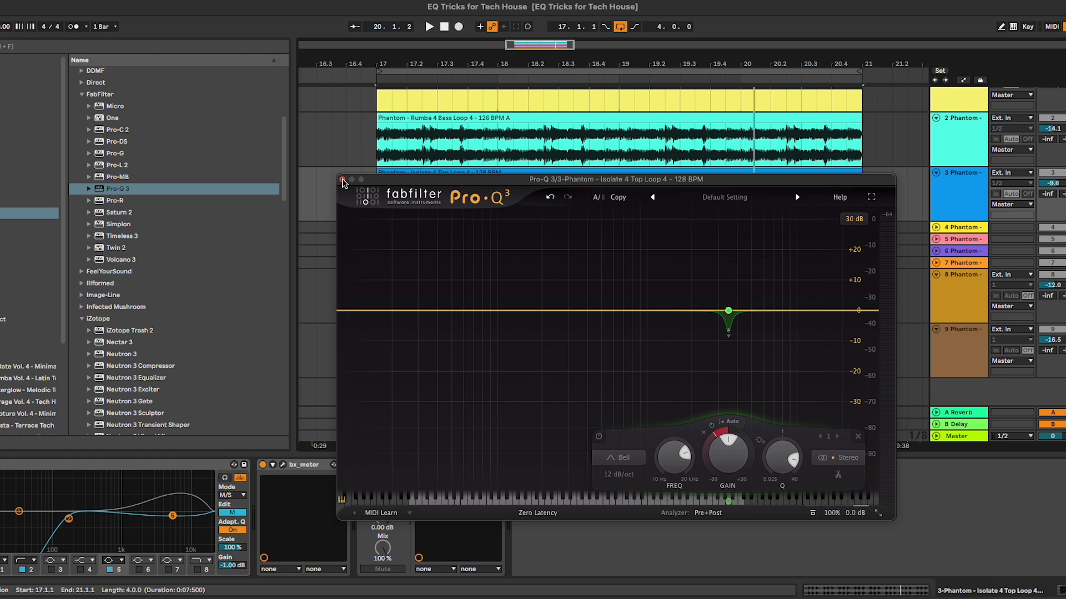
left_click(341, 181)
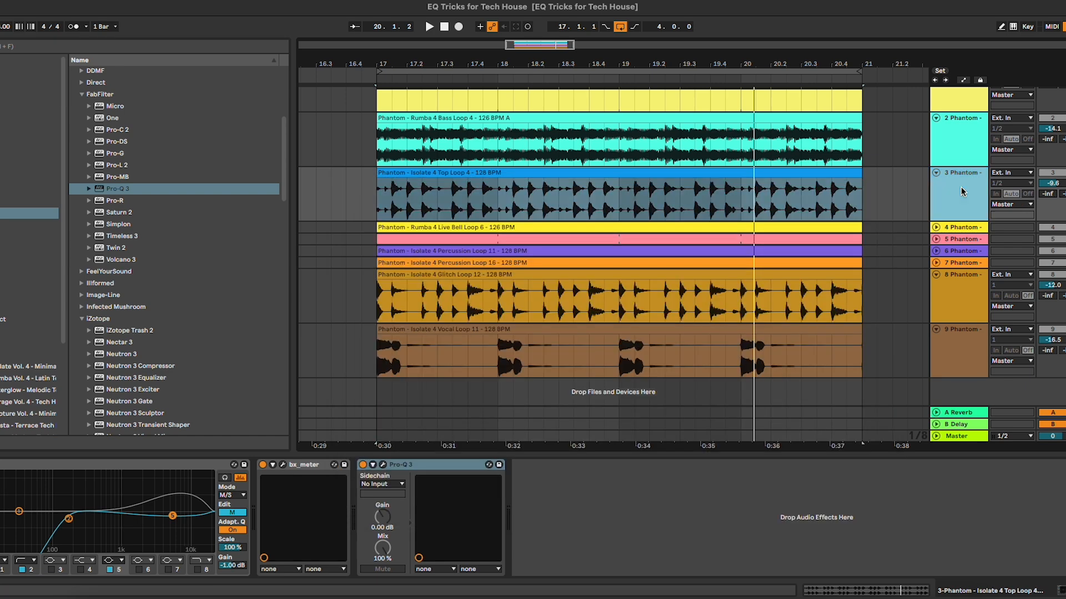
Select the bass loop track and its clip region, and audition it
left_click(960, 142)
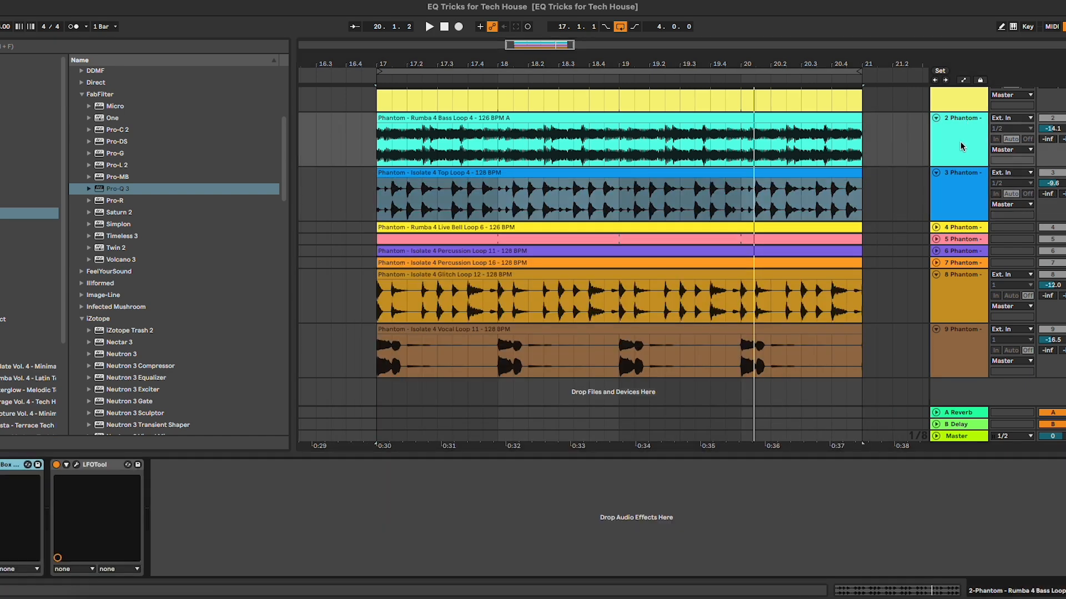
left_click(637, 185)
key("space")
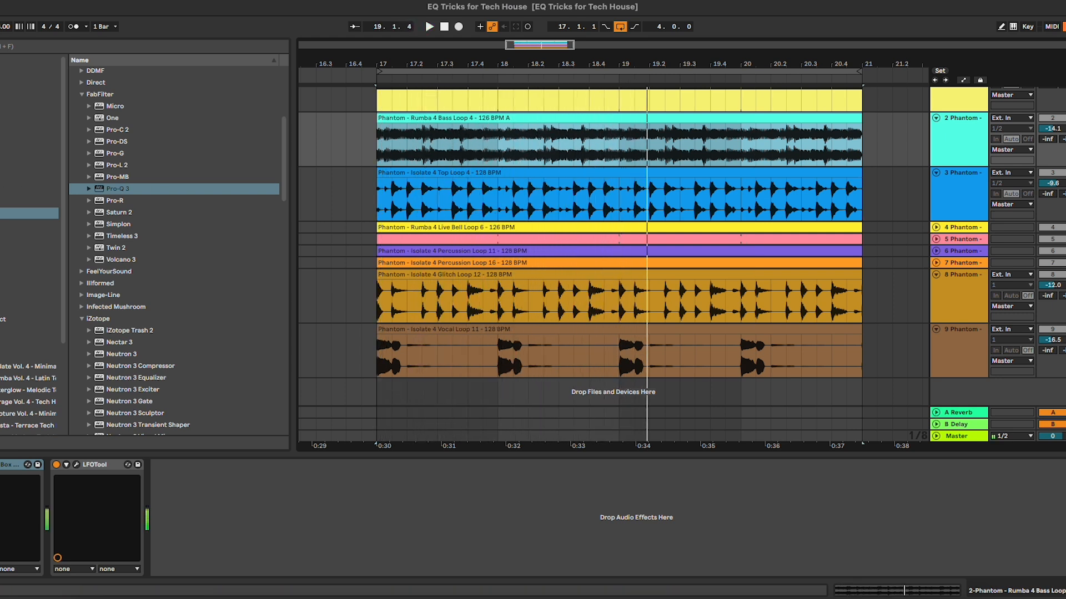
Search the audio effects for "audio eff" and add an Audio Effect Rack at the start of the bass loop track's device chain
left_click(27, 177)
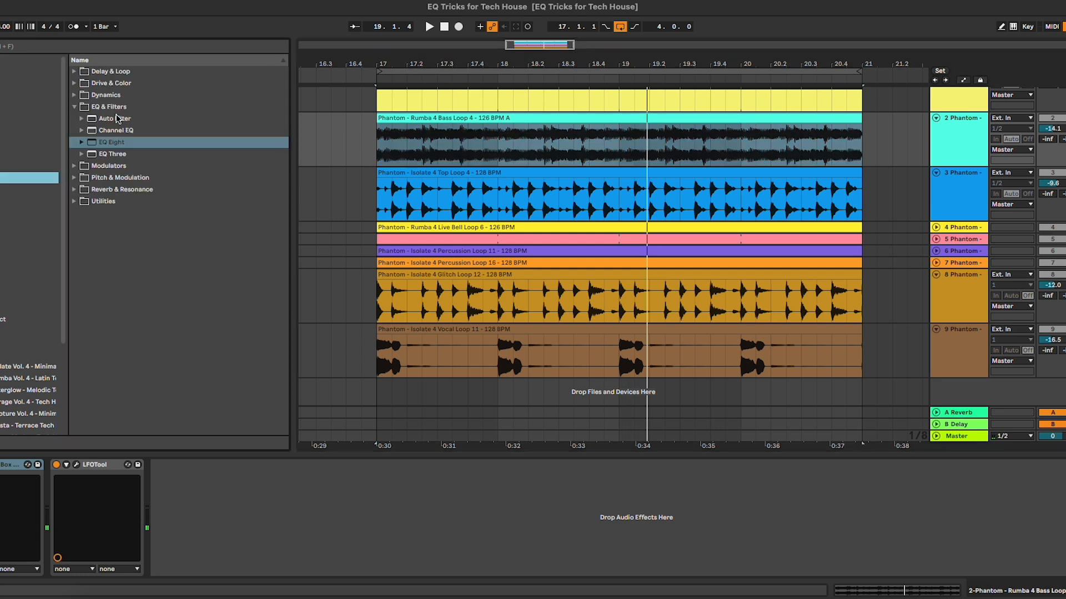
left_click(125, 48)
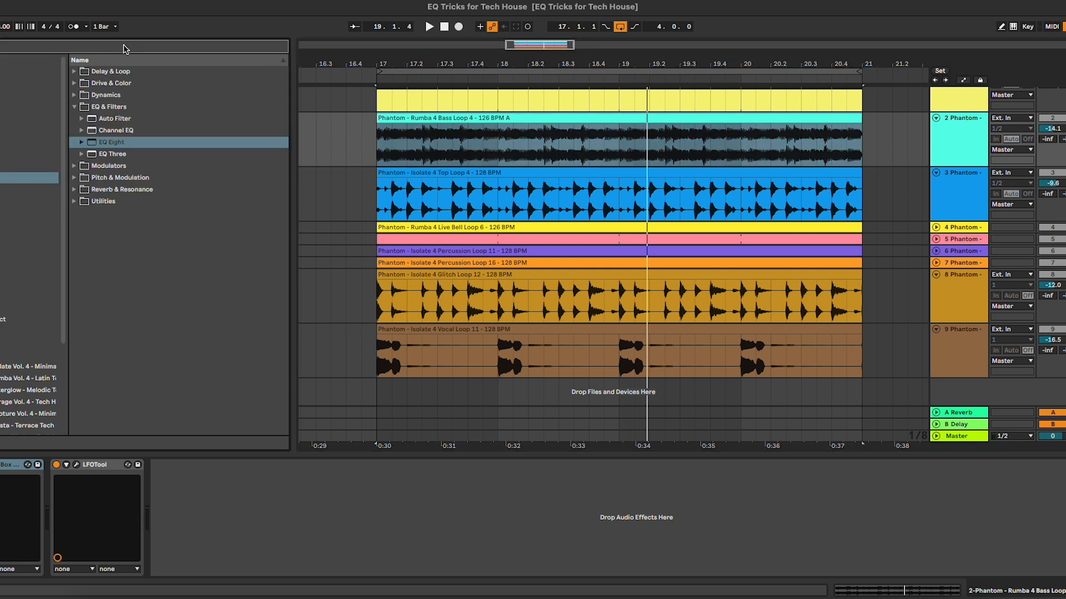
type("eq")
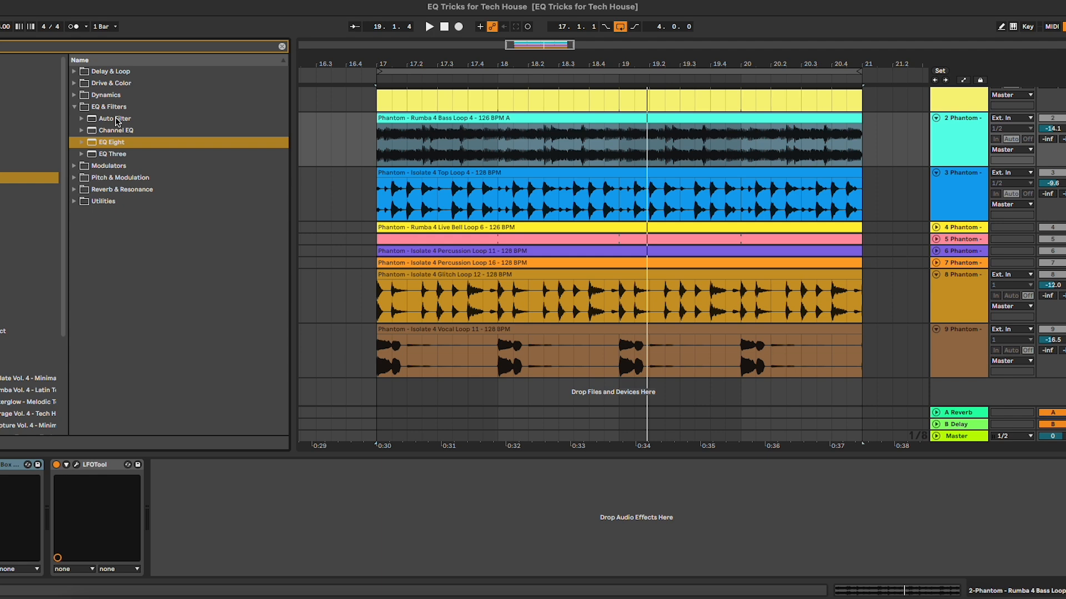
double_click(107, 201)
left_click_drag(114, 166, 20, 516)
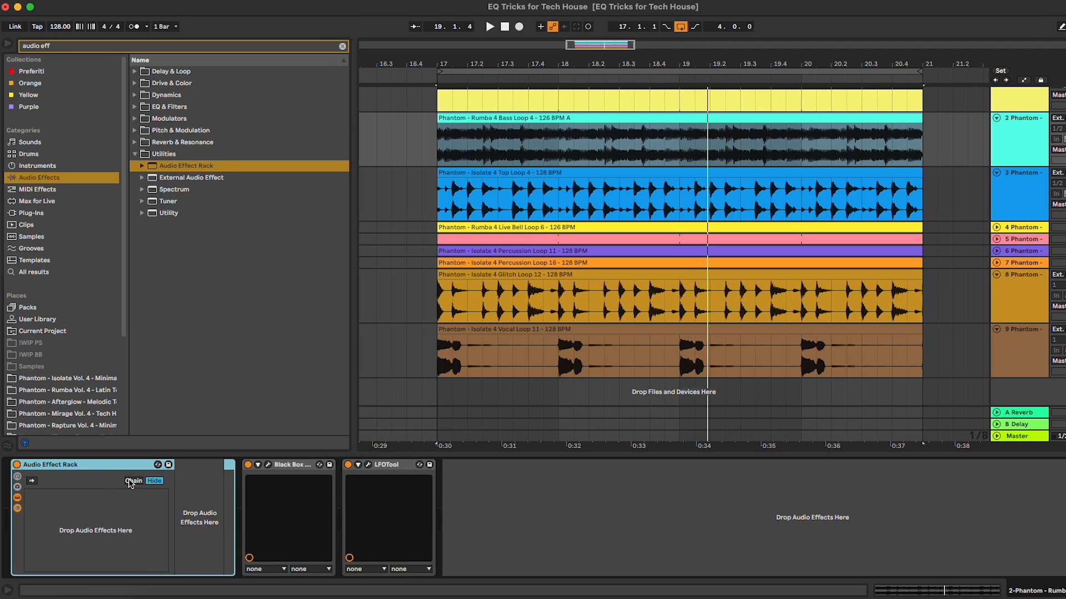
Create three empty chains in the Audio Effect Rack
right_click(108, 507)
left_click(133, 531)
right_click(84, 519)
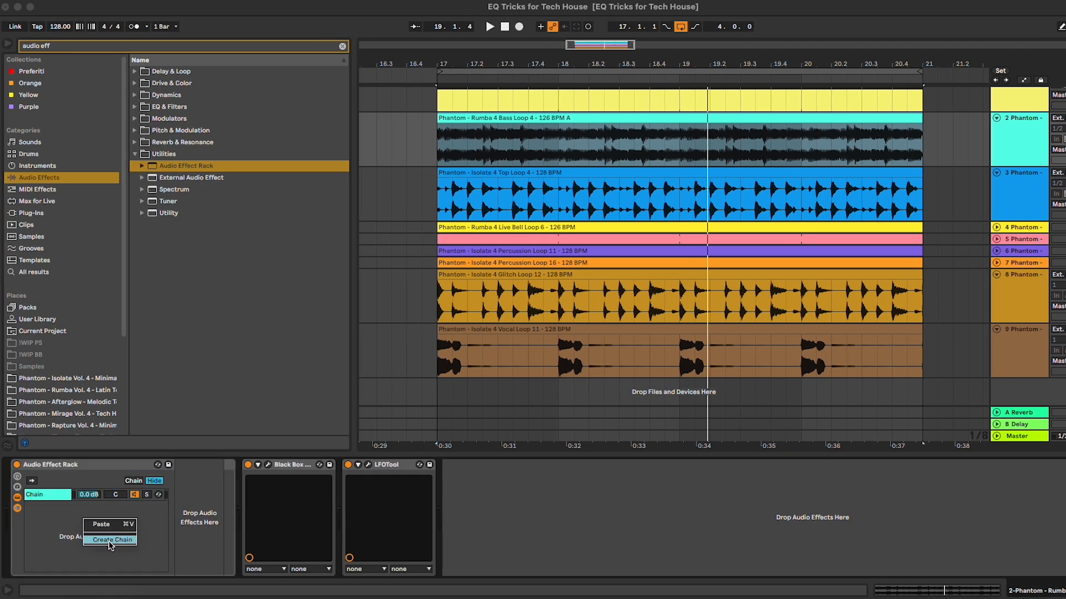
left_click(110, 540)
right_click(73, 529)
left_click(103, 548)
Clear the browser search and rename the rack's three chains Top, Mid and Low
left_click(45, 496)
left_click(342, 47)
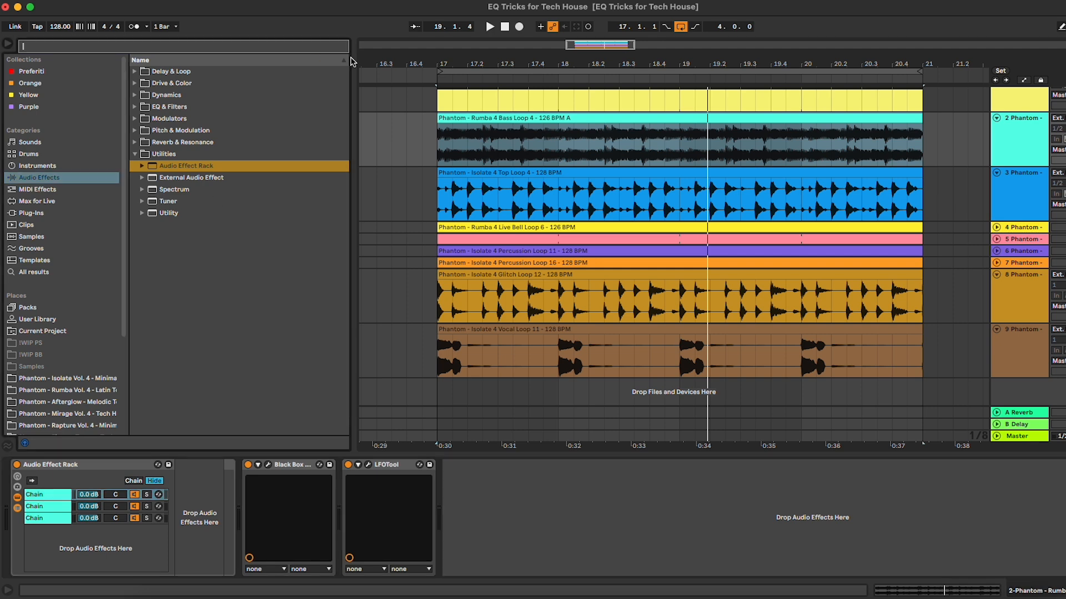
double_click(50, 498)
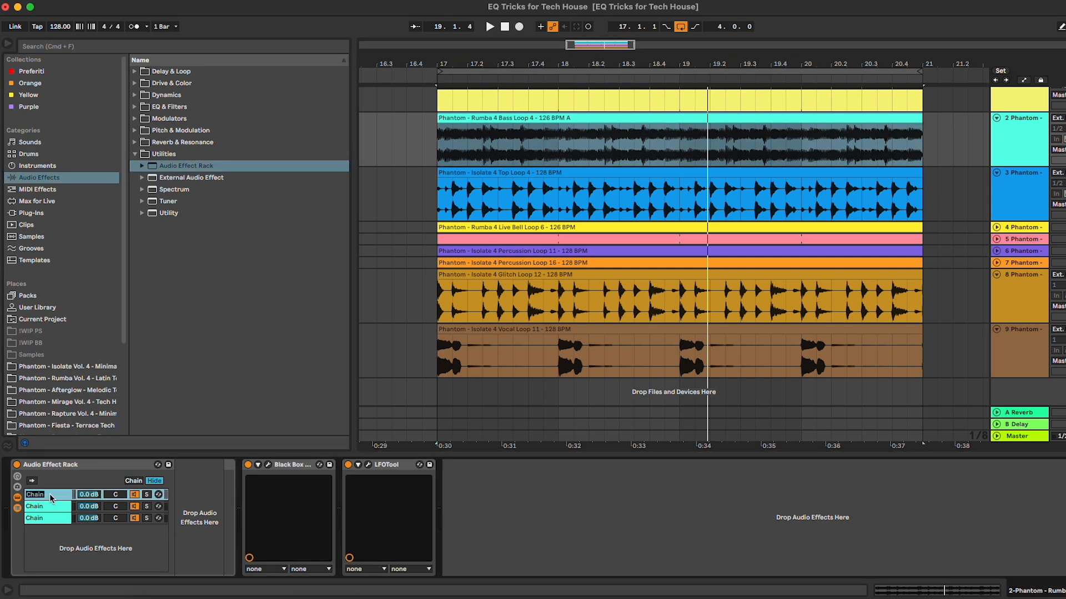
key("Tab")
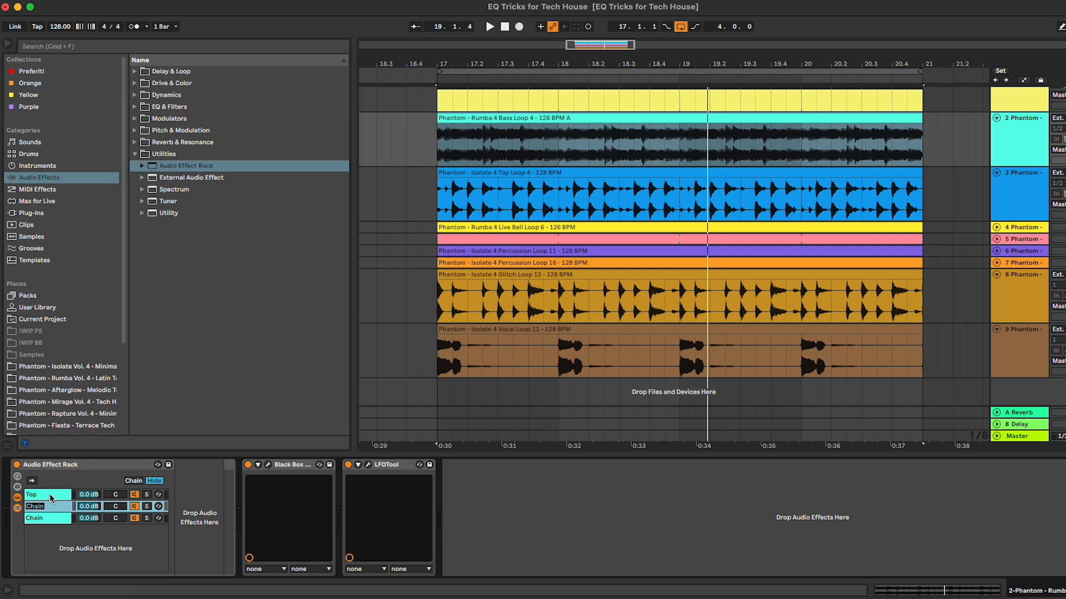
key("Tab")
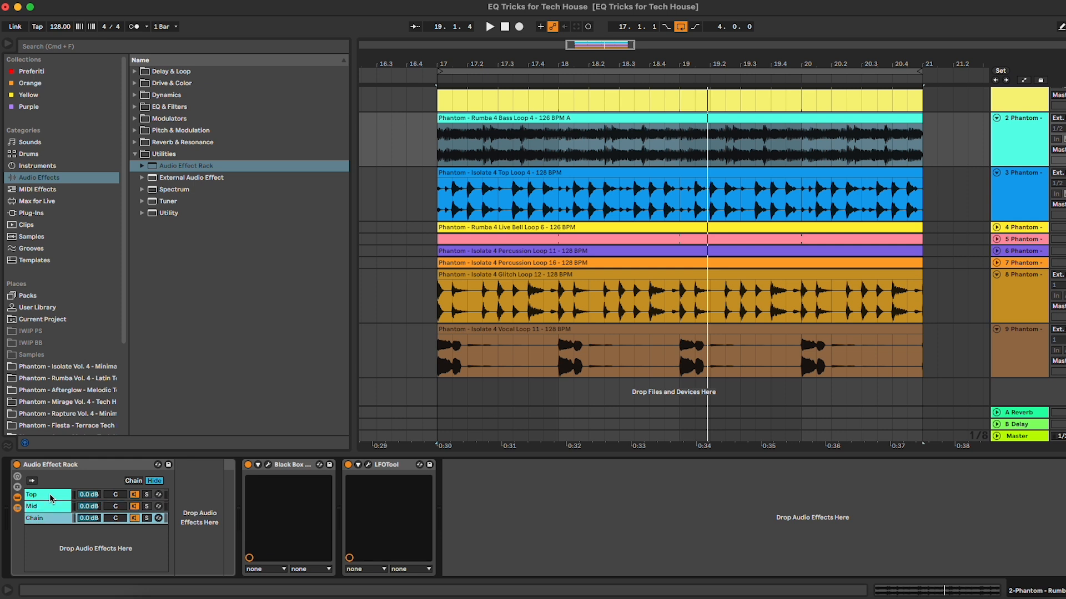
key("Return")
Add EQ Three to the Low chain with FreqLow at 150 Hz and FreqHi at 1.00 kHz, and copy it to the other chains
left_click(176, 107)
left_click_drag(176, 159, 189, 529)
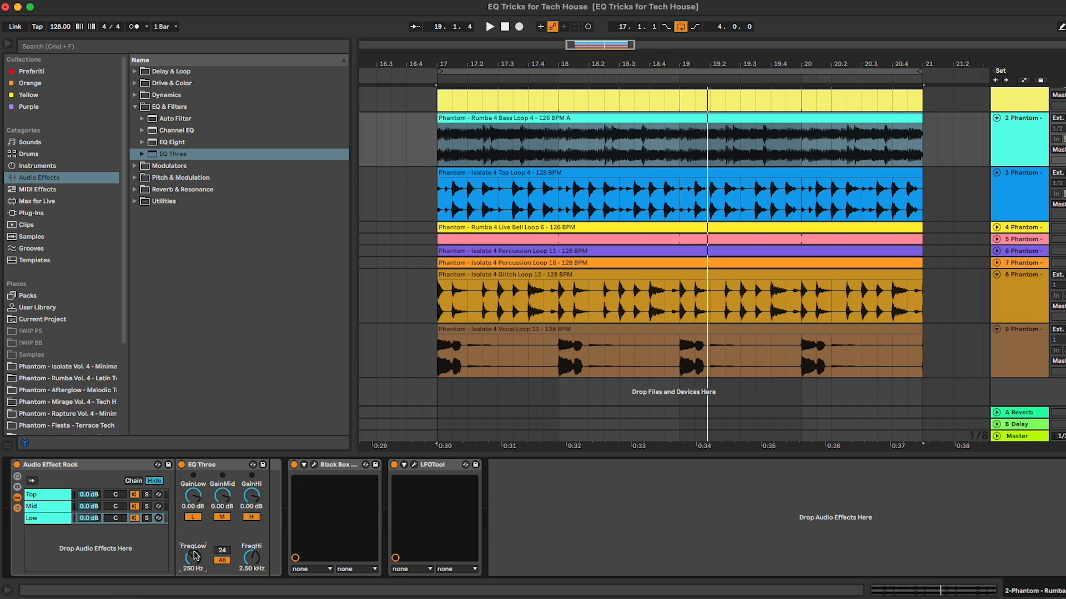
type("150")
key("Return")
key("Return")
left_click_drag(220, 465, 205, 520)
In each chain's EQ Three, leave only the high band active for Top, the mid band for Mid and the low band for Low
left_click(69, 496)
left_click(224, 517)
left_click(193, 517)
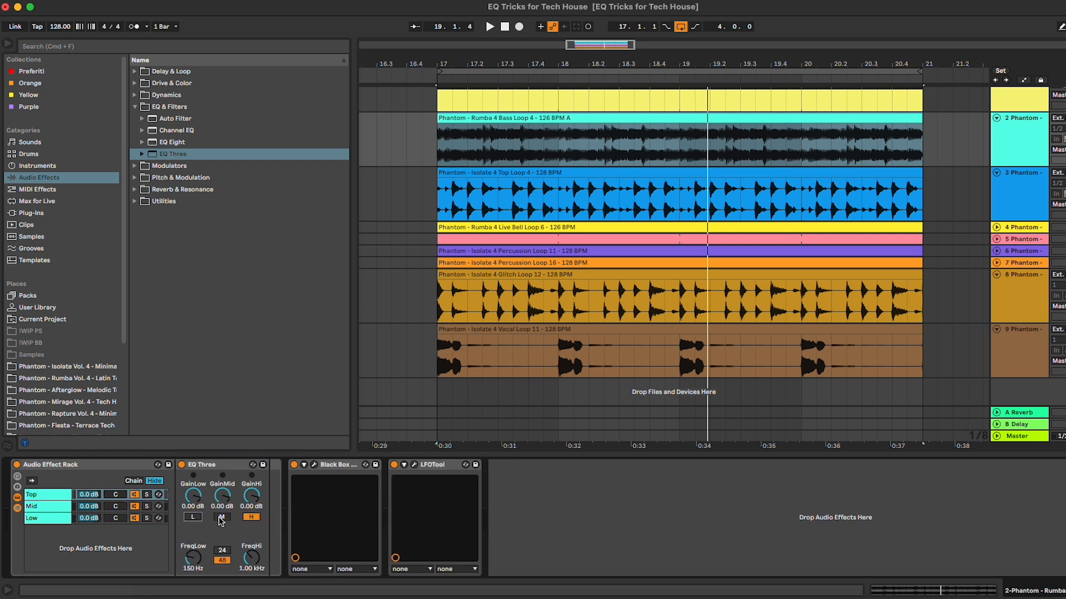
left_click(39, 510)
left_click(192, 517)
left_click(64, 522)
left_click(222, 517)
left_click(254, 517)
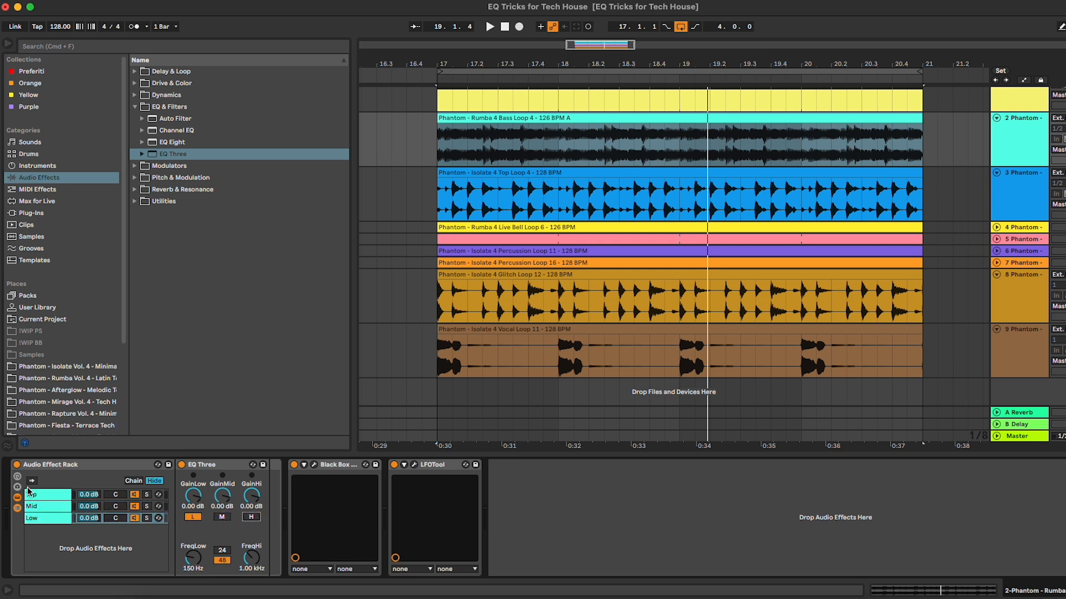
Play the bass loop and compare the sound with the Audio Effect Rack bypassed and enabled
key("space")
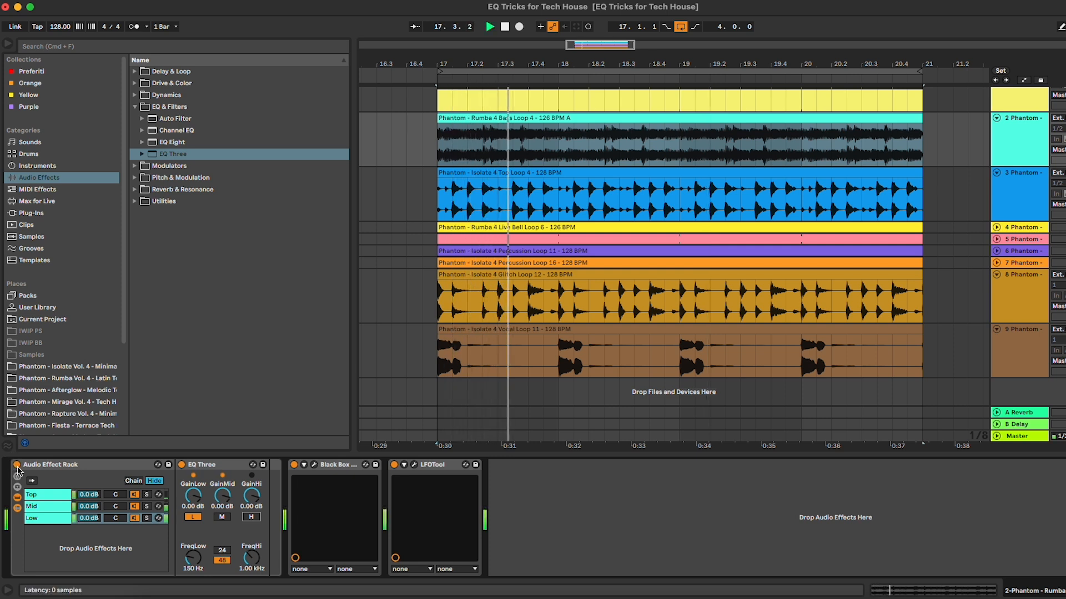
left_click(16, 464)
left_click(17, 466)
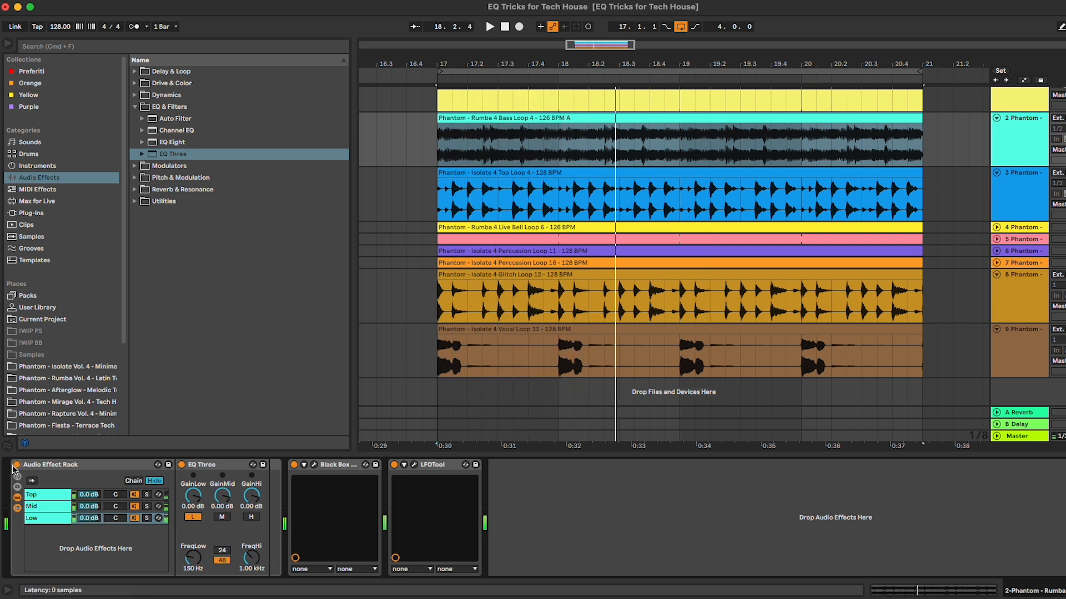
Solo the Low, Mid and Top chains in turn during playback, and clear the solo
left_click(148, 519)
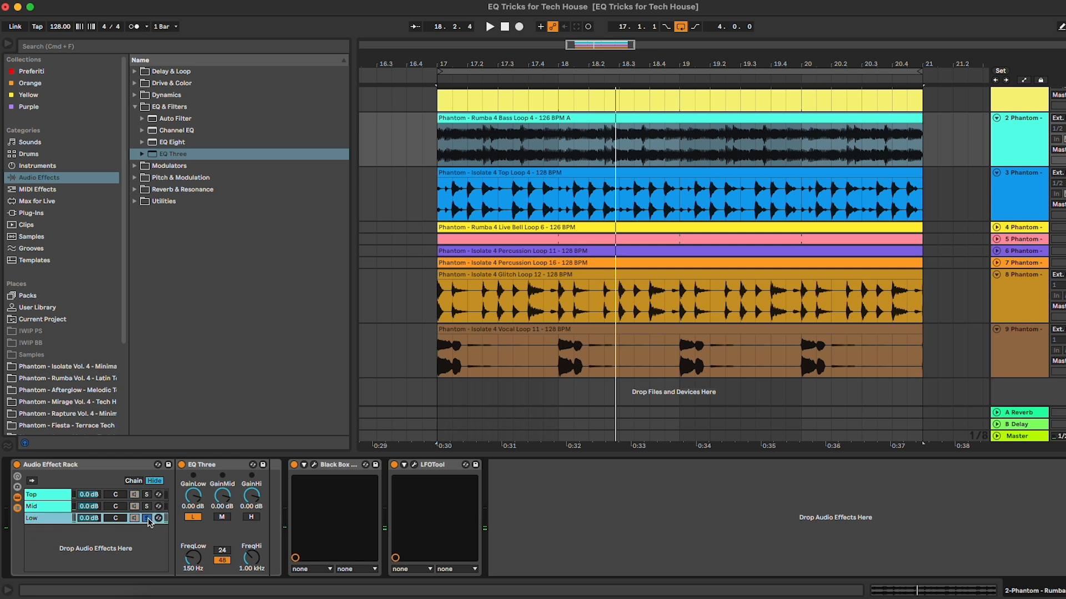
key("space")
left_click(148, 506)
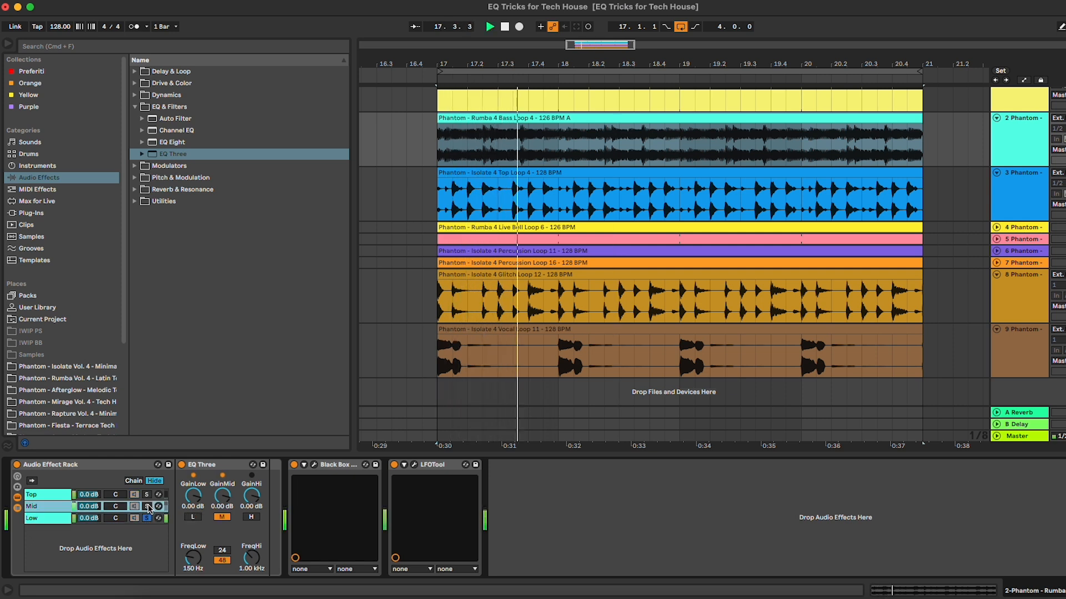
left_click(147, 495)
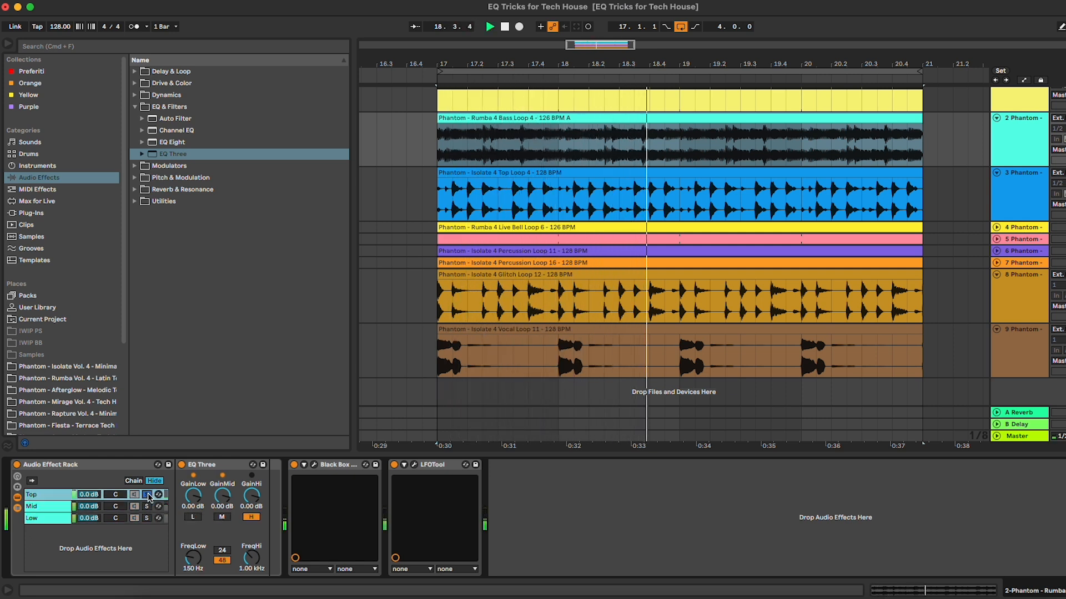
left_click(148, 495)
Step through the Mid, Top and Low chains to review which EQ Three band each one passes
left_click(60, 507)
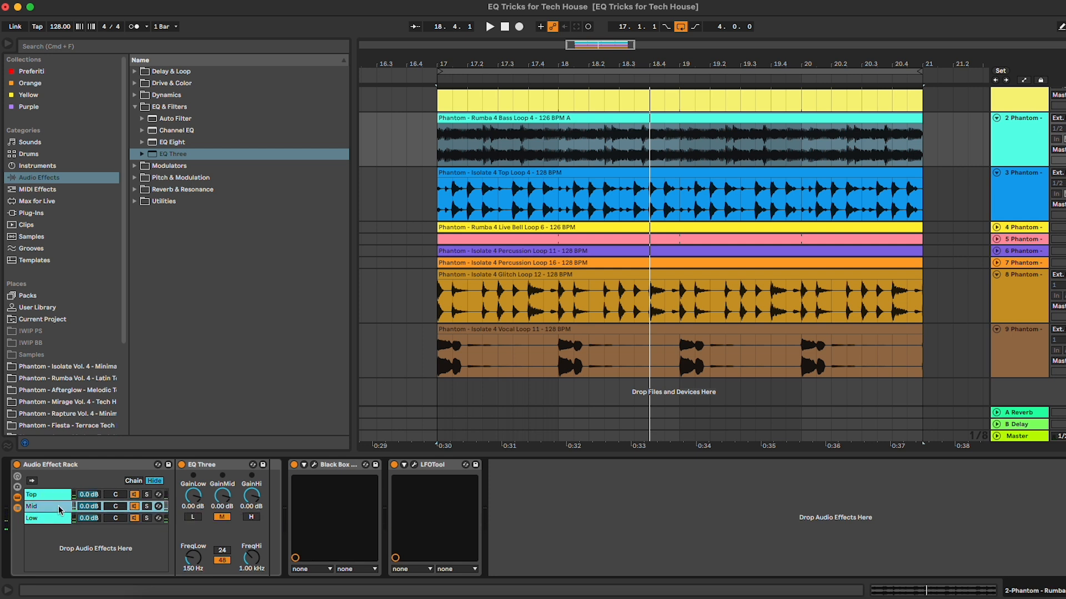
left_click(61, 495)
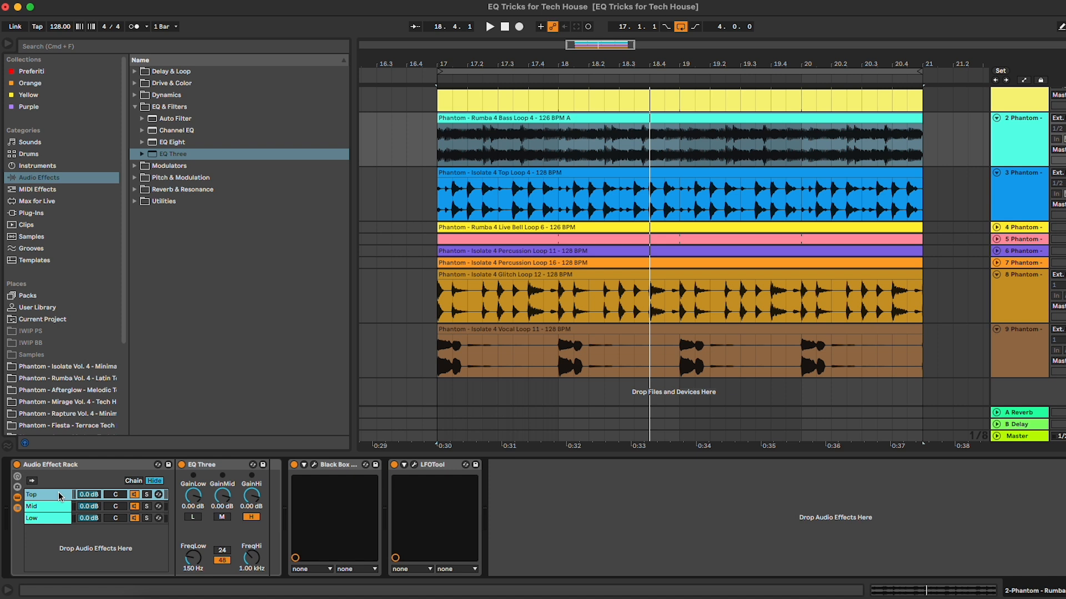
left_click(56, 520)
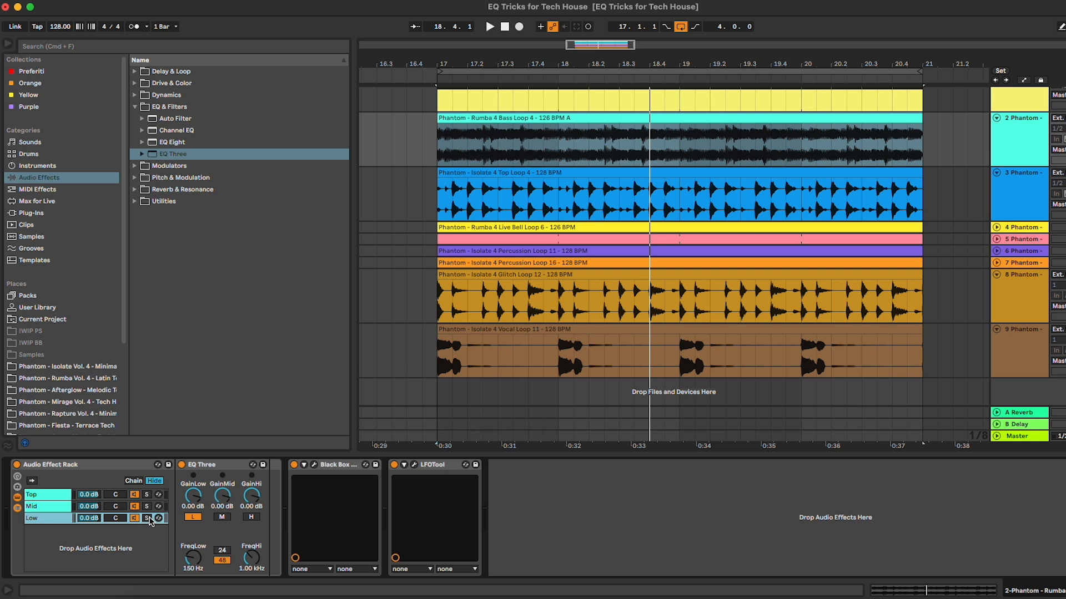
left_click(56, 507)
left_click(52, 495)
Solo the Low chain, add EQ Eight after its EQ Three, and inspect the bass spectrum in the expanded display during playback
left_click(52, 519)
left_click(147, 518)
left_click_drag(164, 143, 280, 502)
key("space")
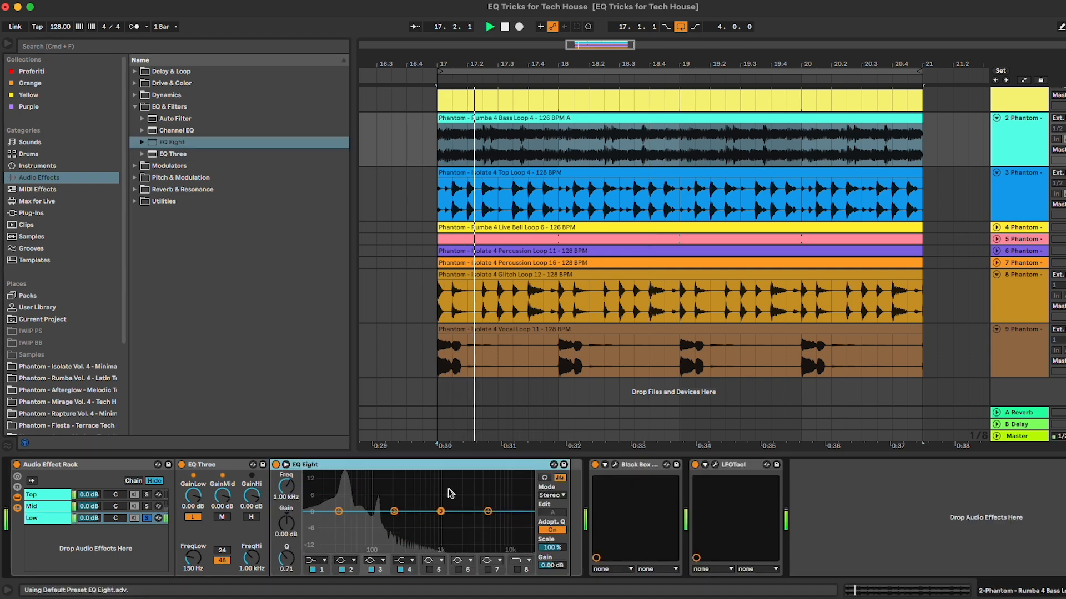
left_click(287, 465)
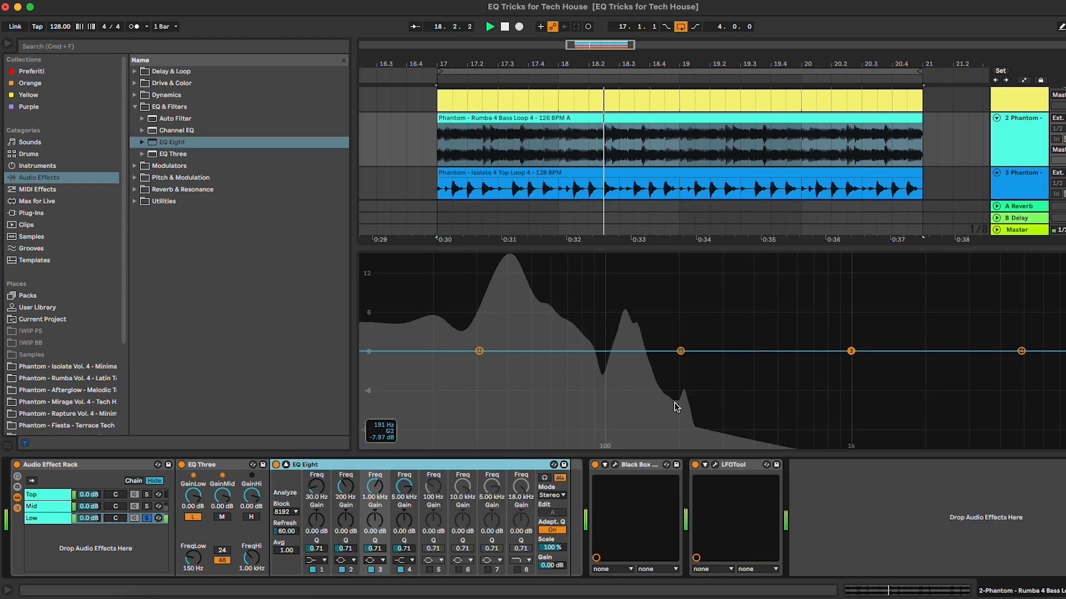
key("space")
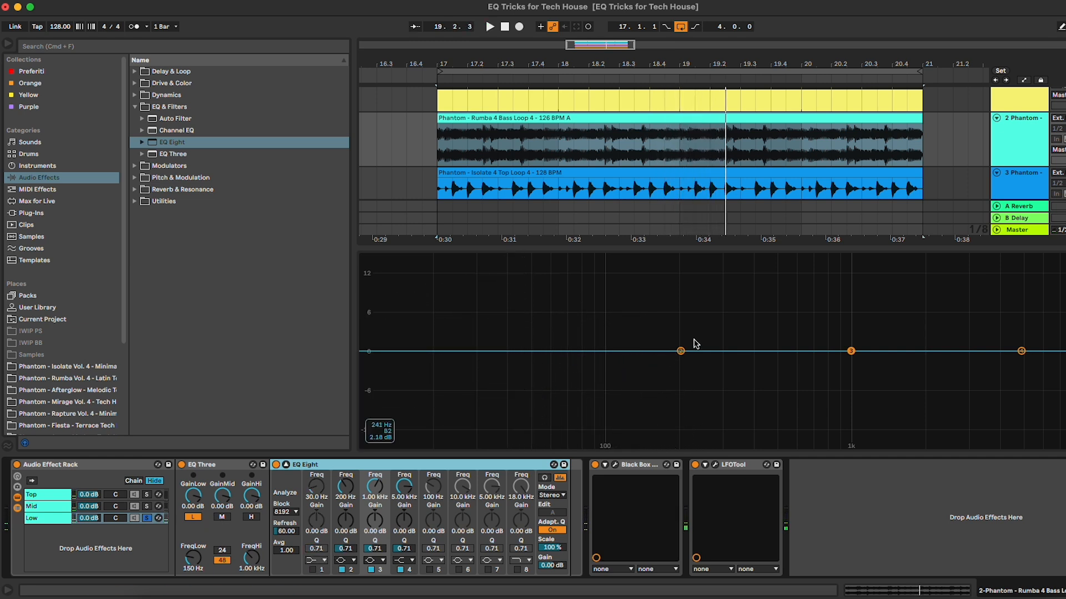
Add EQ Eight to the kick track and use band 2 in the expanded display to locate the kick's fundamental during playback
left_click(618, 103)
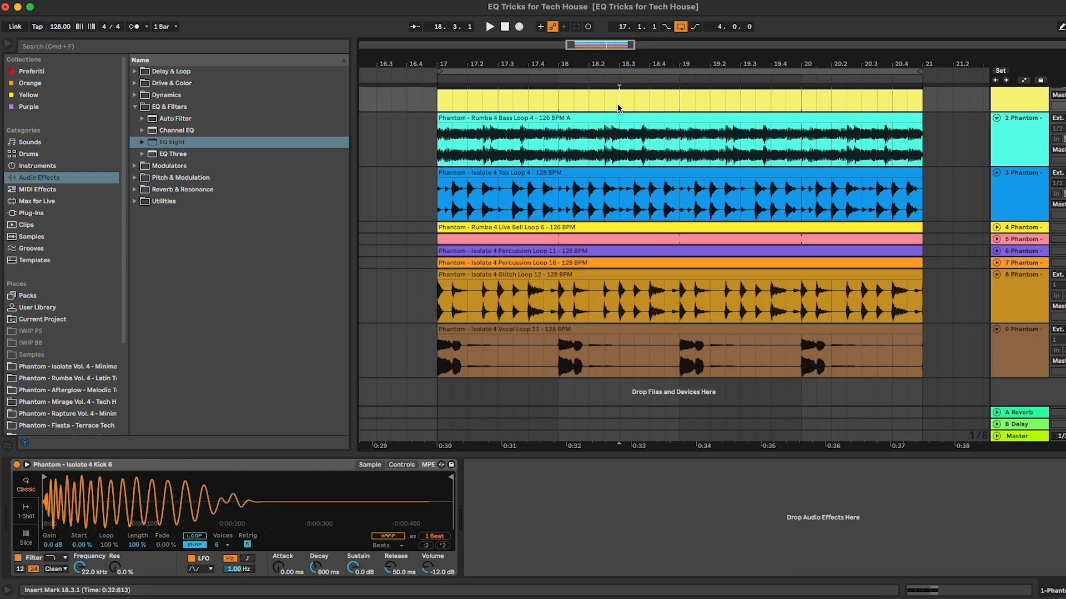
left_click_drag(186, 142, 514, 493)
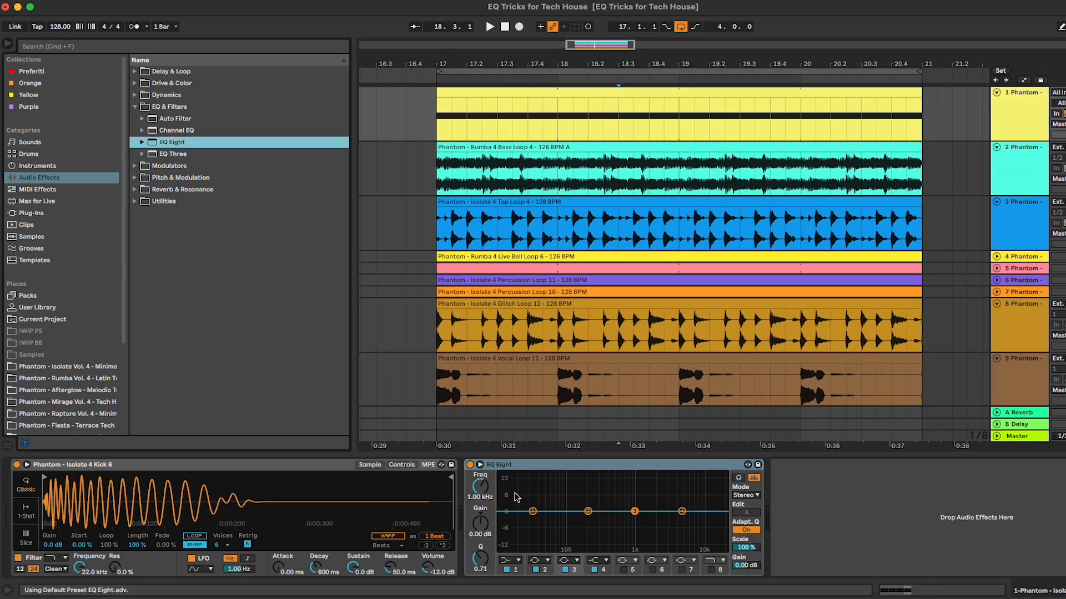
left_click(481, 465)
key("space")
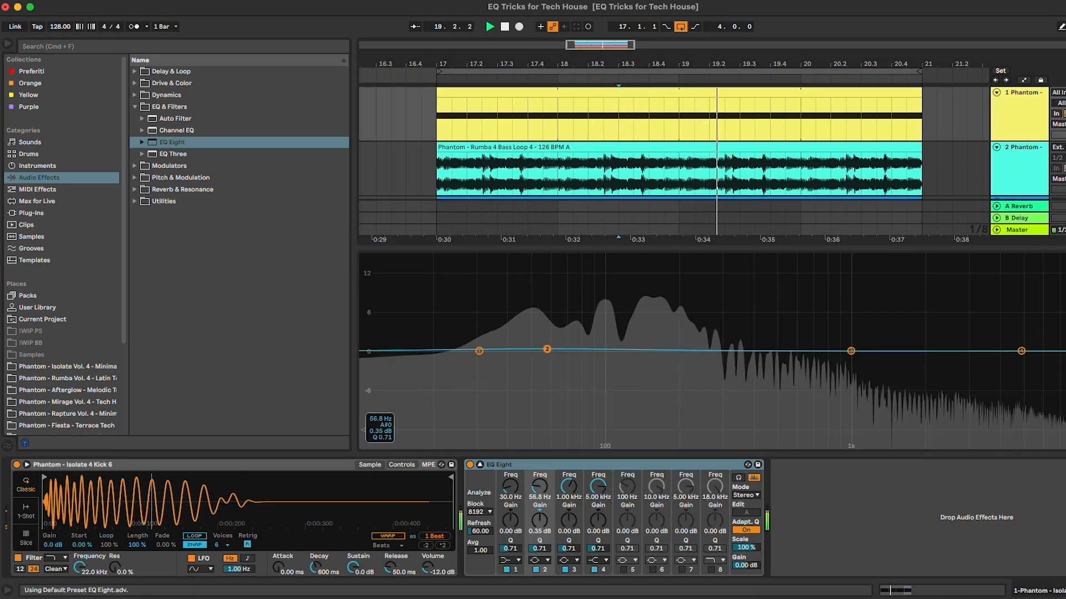
left_click_drag(547, 349, 532, 352)
key("space")
left_click(480, 464)
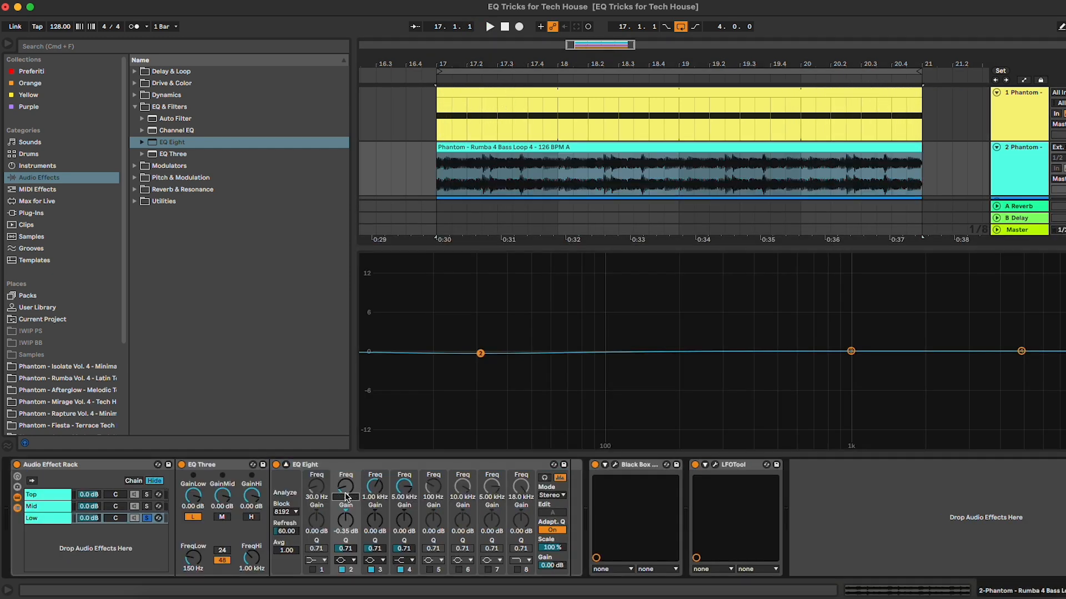
In the Low chain's EQ Eight, set band 2 to 49.0 Hz, -1.90 dB and Q 1.24 during playback, and unsolo the chain
key("space")
mouse_move(346, 530)
left_mouse_down()
mouse_move(349, 540)
mouse_move(349, 529)
left_mouse_up()
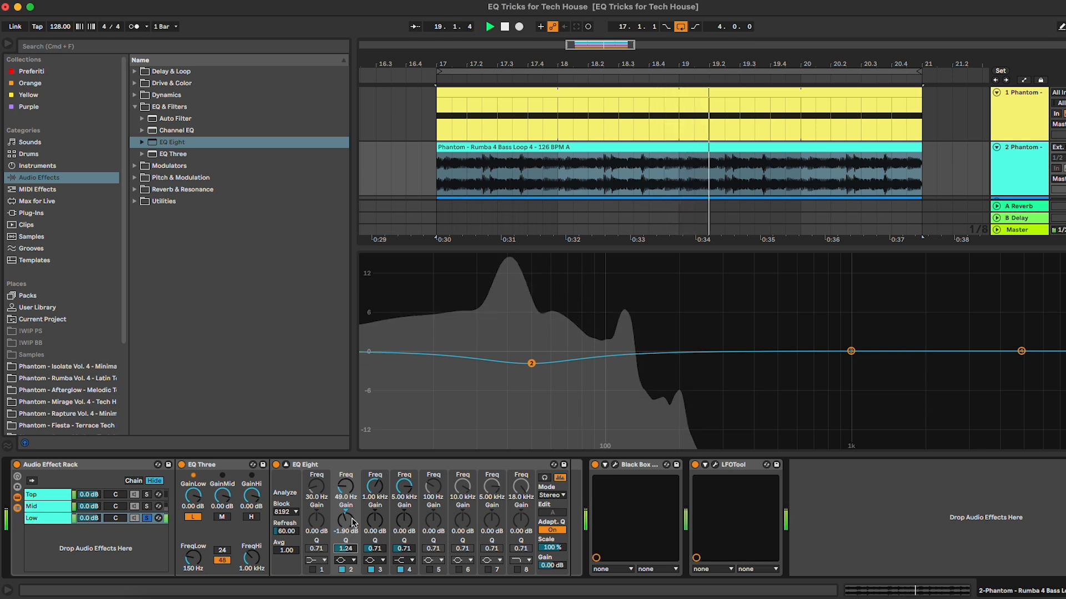
left_click(147, 519)
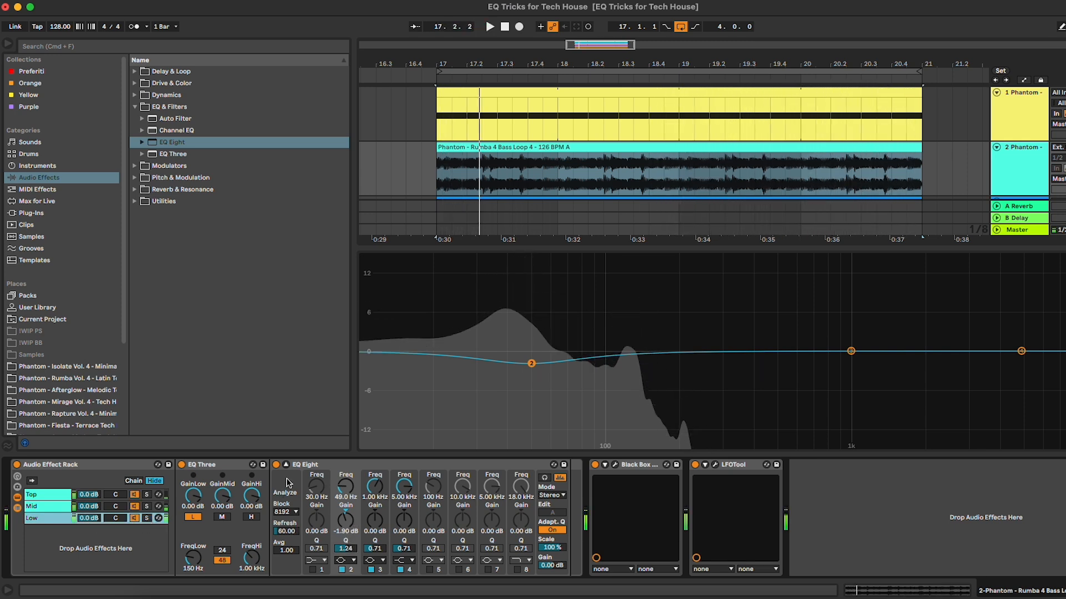
left_click(36, 522)
Solo the Mid chain, add a Delay after its EQ Three, and start playback
left_click(34, 506)
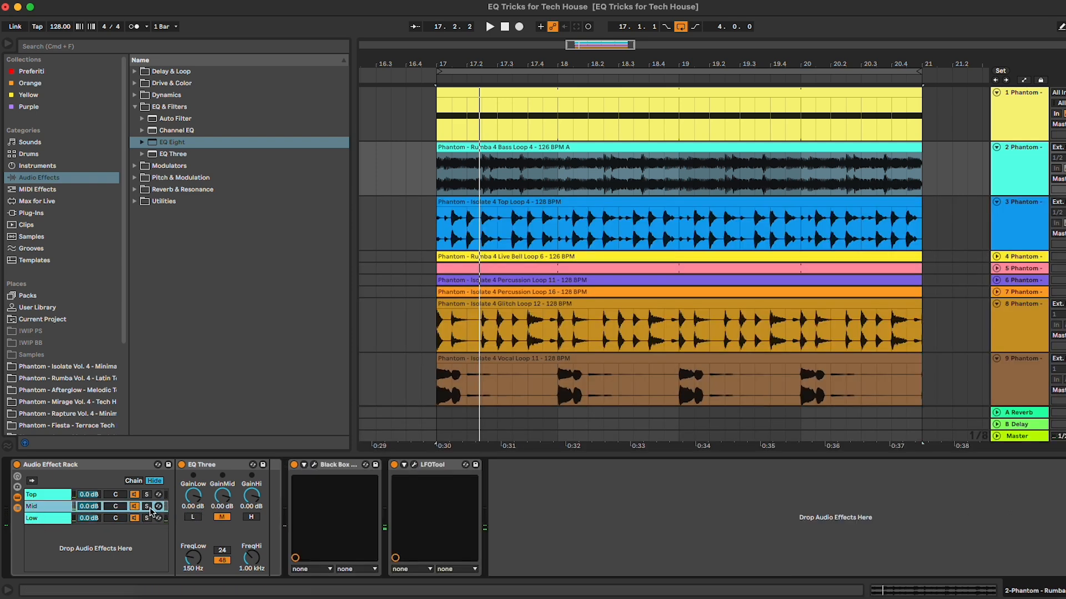
left_click(134, 72)
left_click_drag(166, 95, 278, 517)
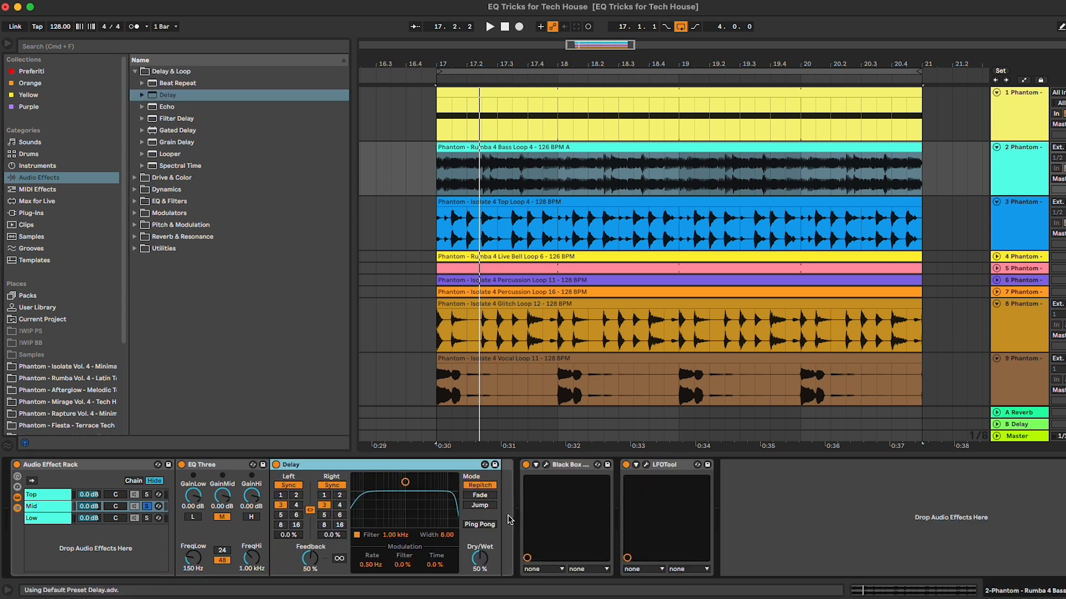
key("space")
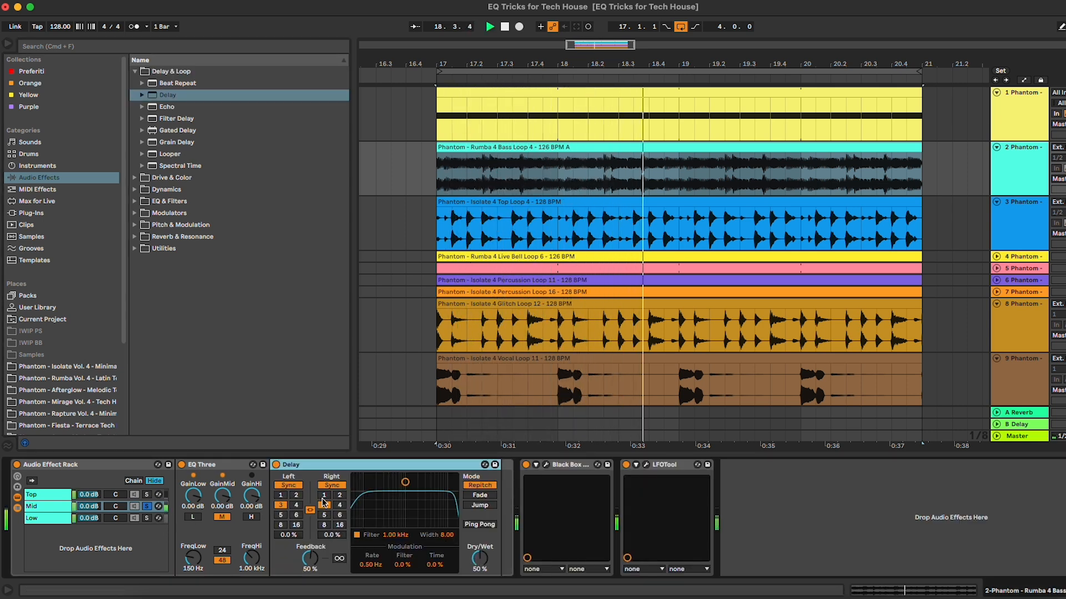
Set the Mid chain Delay's feedback to 11 % and dry/wet to 10 %, and narrow its filter around 1.04 kHz
left_click_drag(309, 559, 310, 588)
left_click(295, 496)
left_click(282, 506)
left_click_drag(479, 561, 478, 598)
left_click_drag(478, 562, 479, 558)
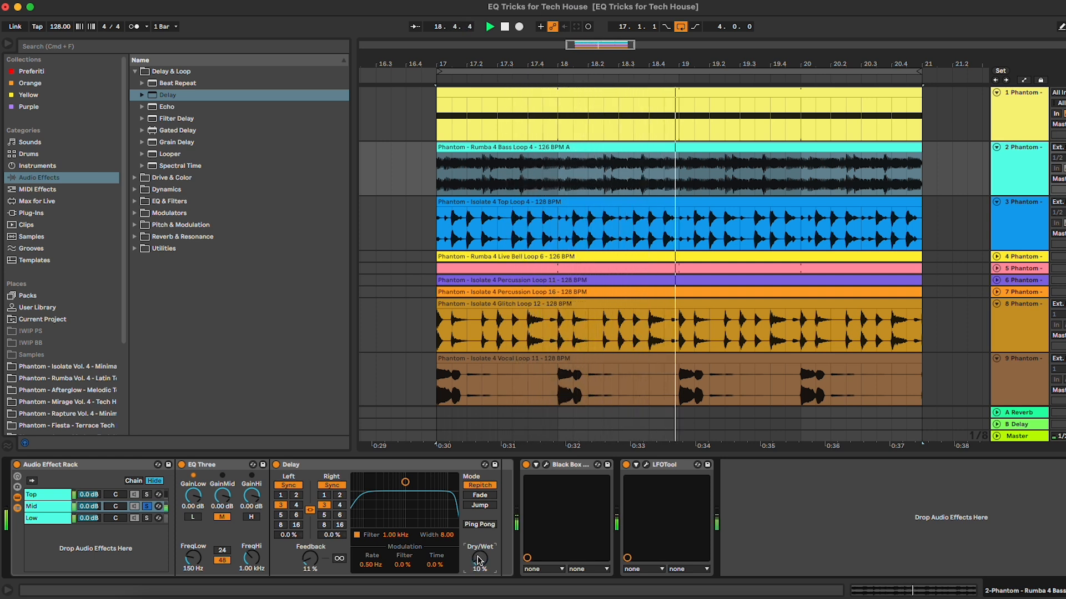
left_click_drag(405, 482, 406, 501)
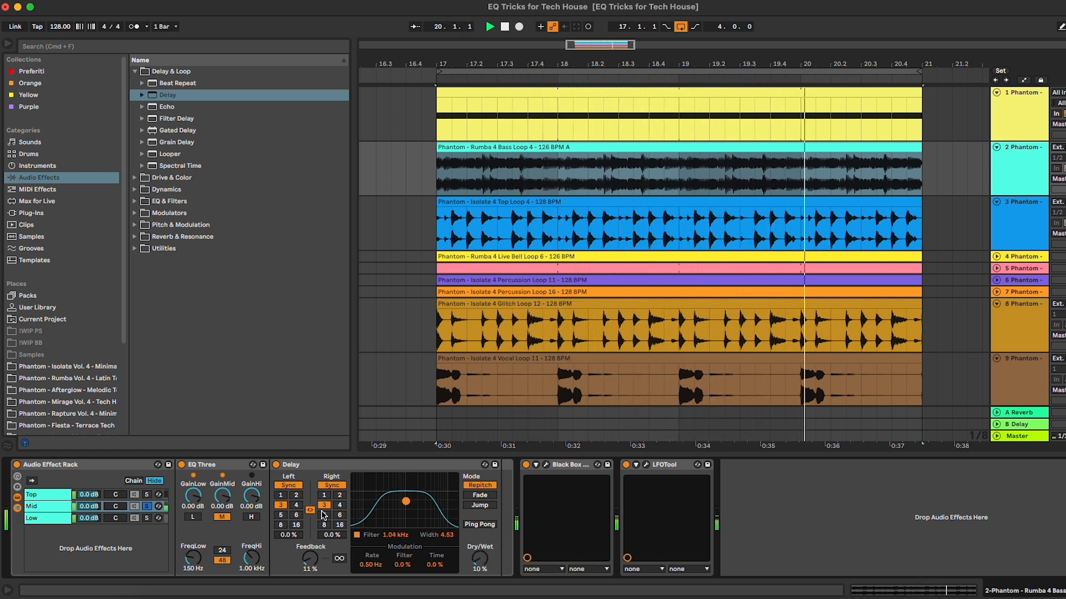
Raise the Delay's feedback to 95 % and dry/wet to 100 %, and set the synced delay time to 1
left_click_drag(312, 558, 312, 493)
left_click(324, 515)
left_click(324, 495)
left_click(480, 560)
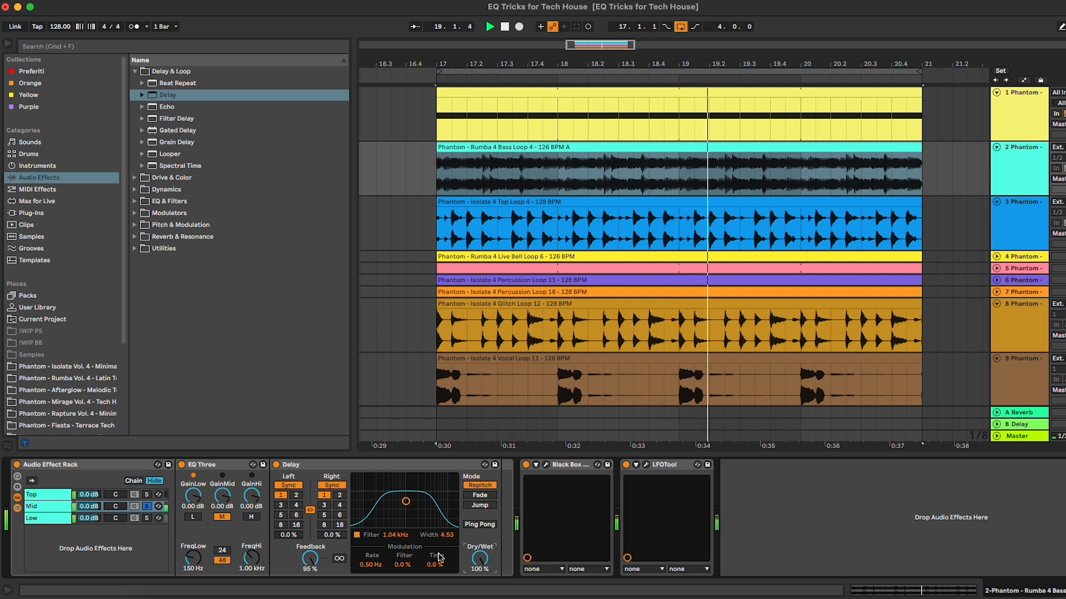
Set the Mid chain Delay's synced time to 3, feedback to 35 % and dry/wet to 45 %, and unsolo the chain
left_click(282, 506)
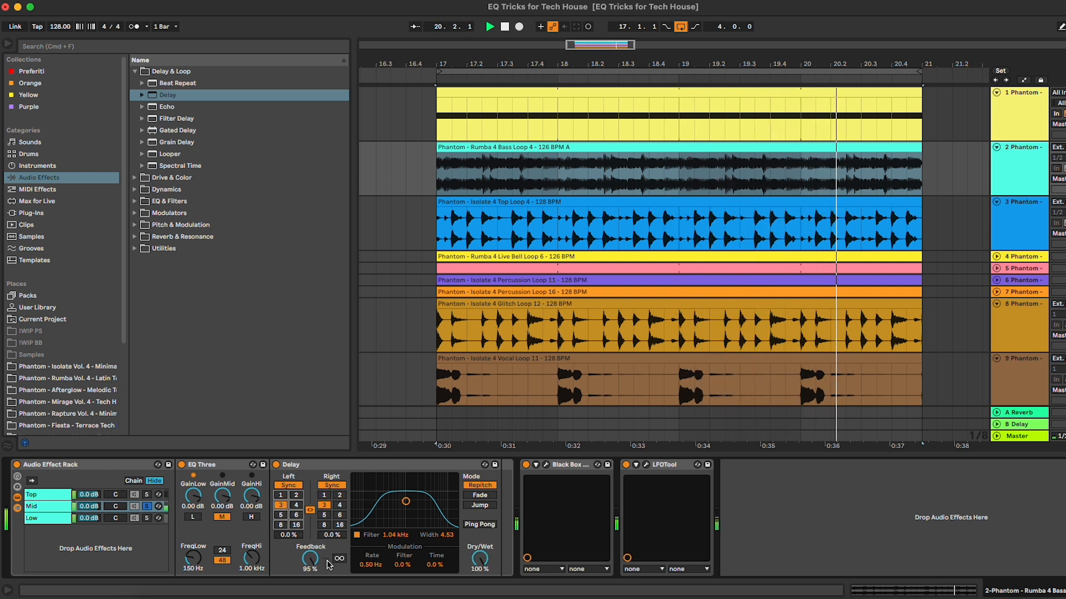
left_click_drag(309, 562, 309, 595)
left_click_drag(480, 560, 480, 577)
left_click(147, 507)
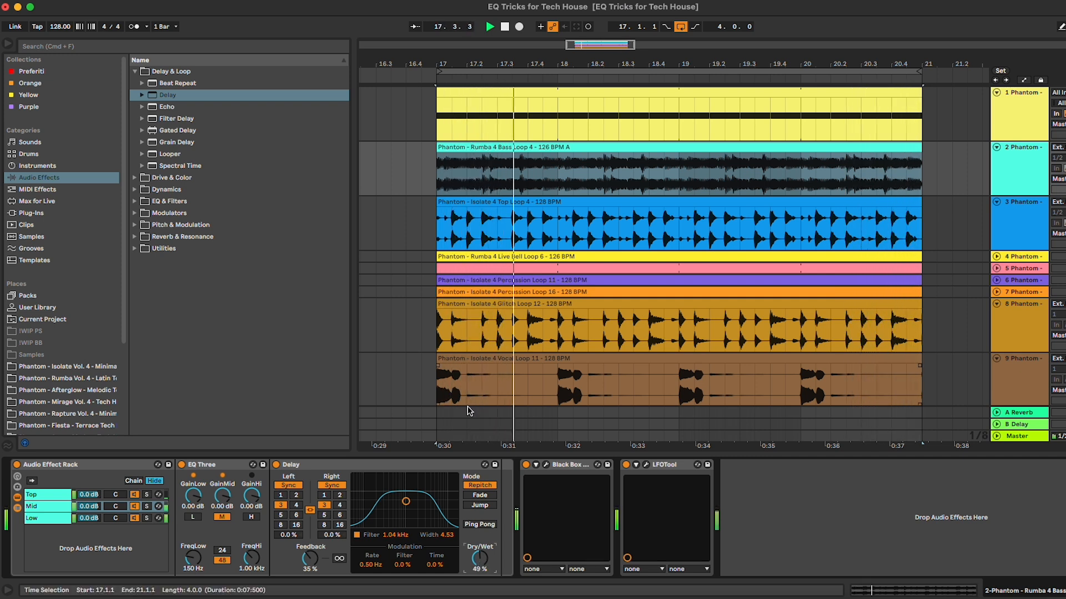
left_click_drag(480, 560, 480, 562)
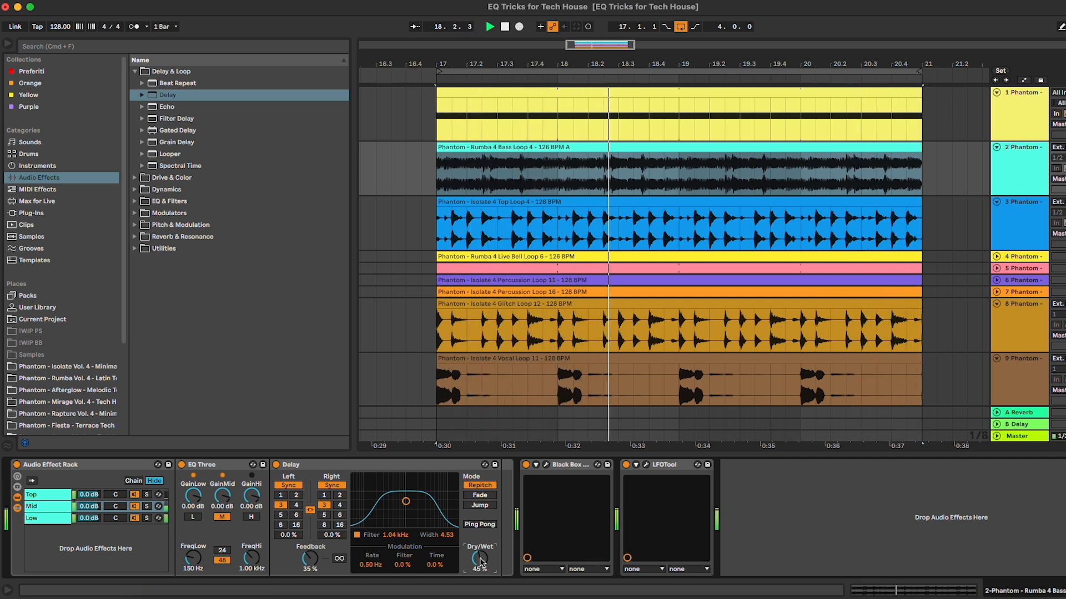
Stop playback and review the Top chain's devices before returning to the Mid chain's EQ Three and Delay
left_click(445, 465)
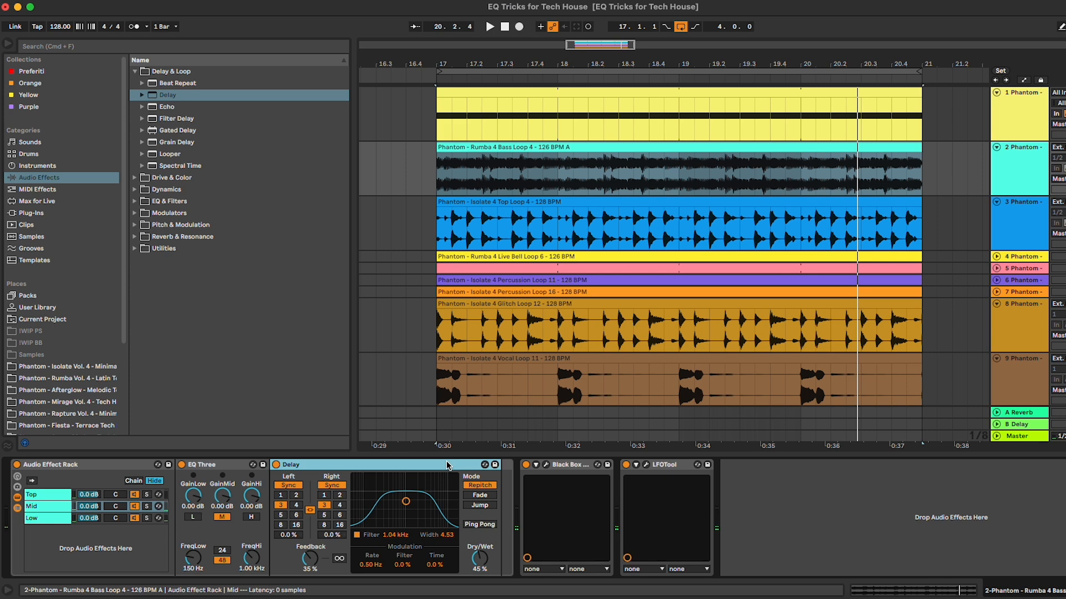
left_click(45, 496)
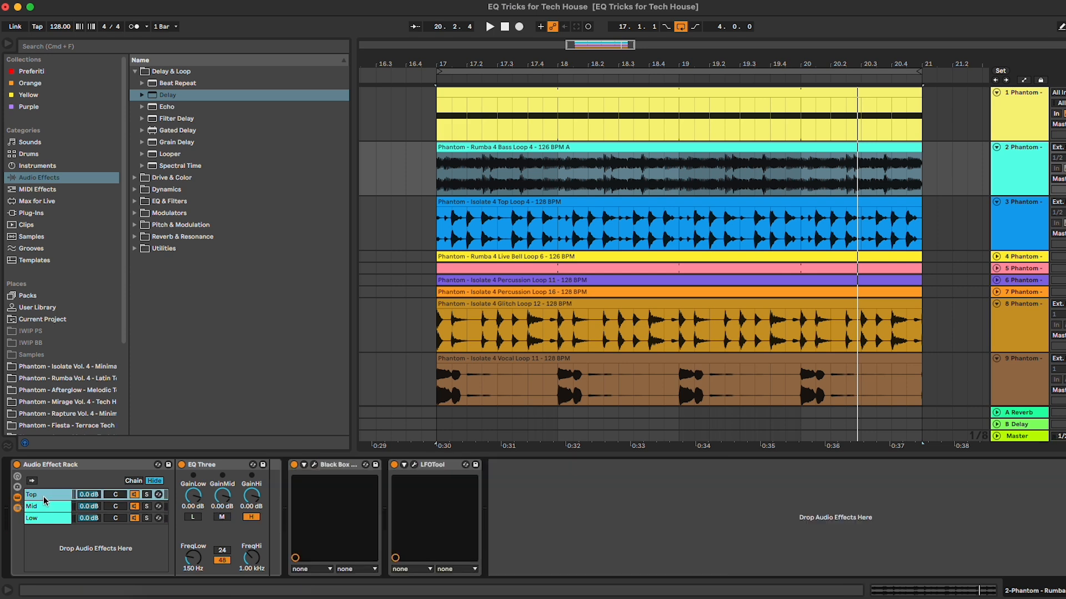
left_click(35, 510)
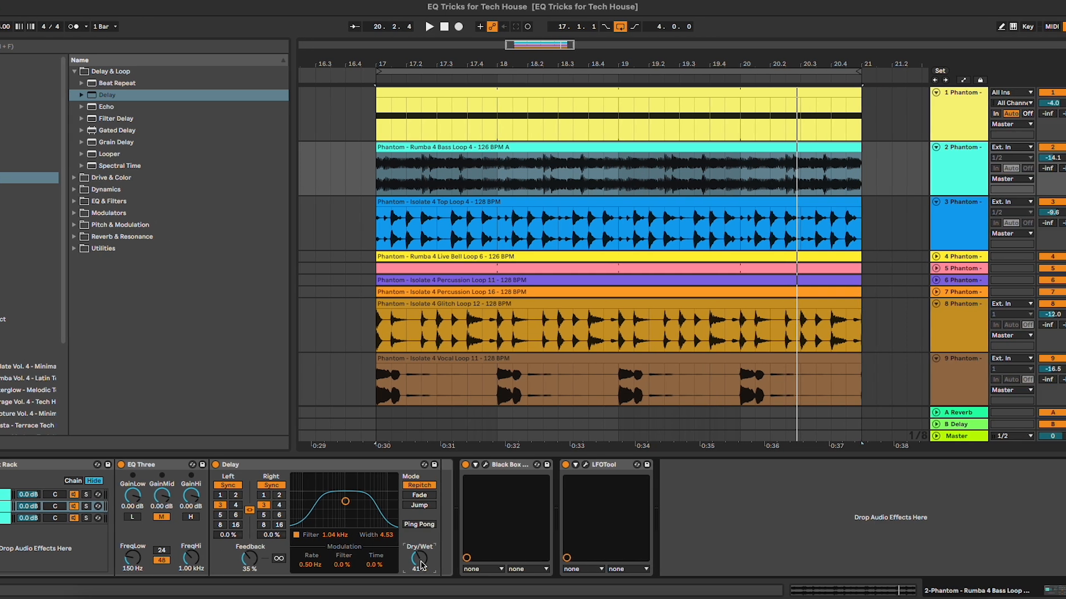
Solo and play the Glitch Loop 12 track, examining its frequency spectrum in the expanded EQ Eight display
left_click(941, 336)
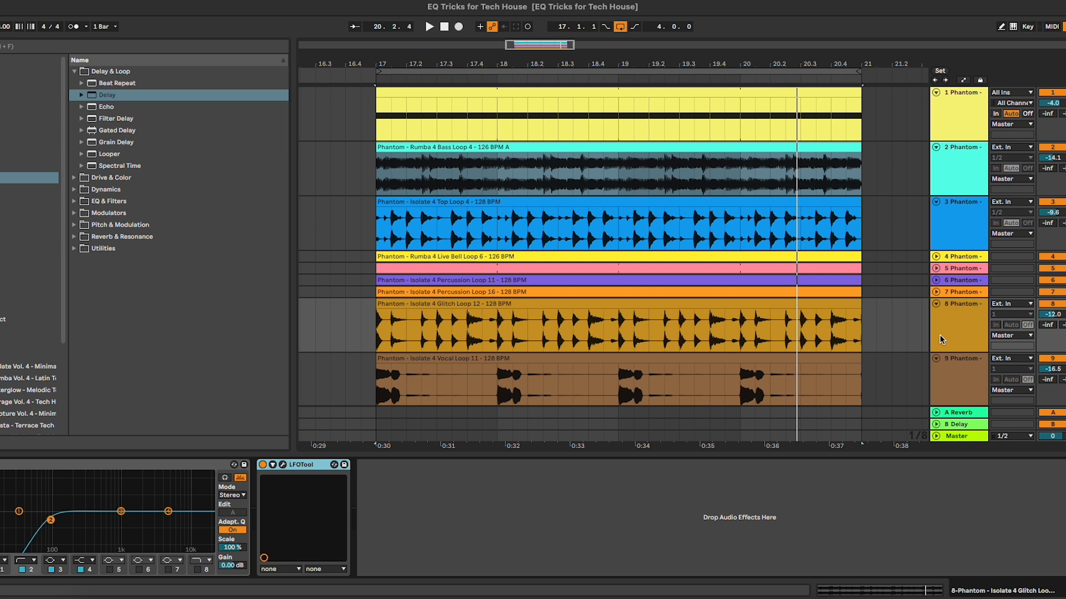
left_click(940, 335)
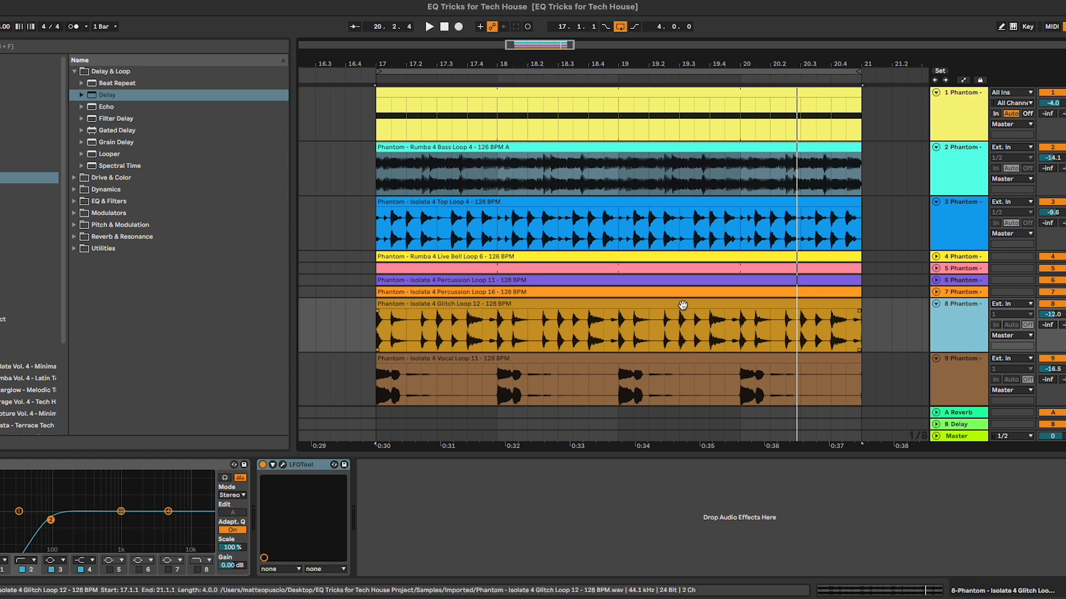
left_click(677, 305)
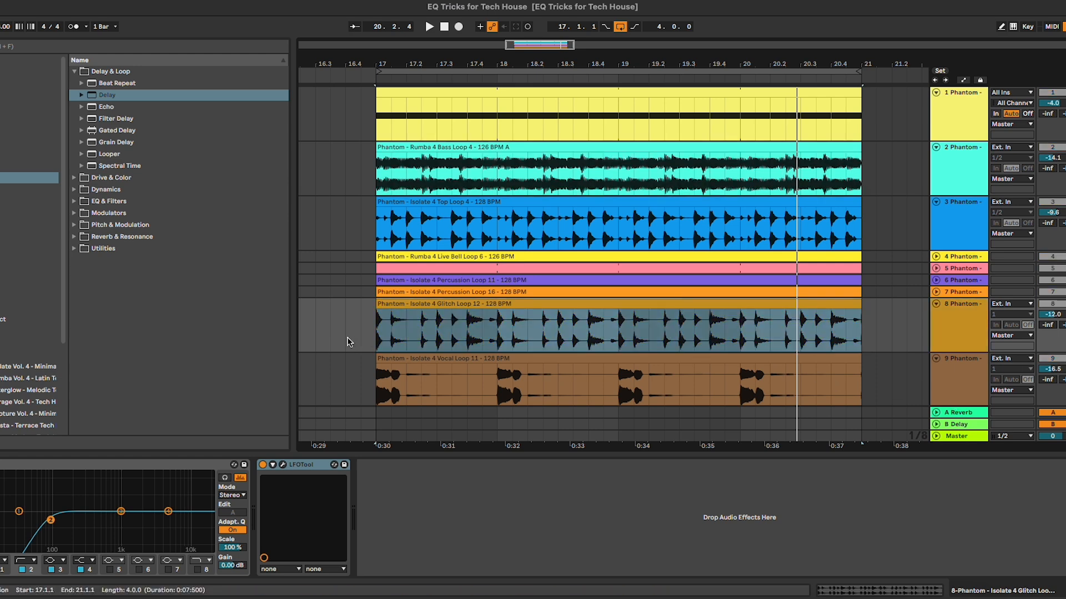
left_click(371, 326)
key("space")
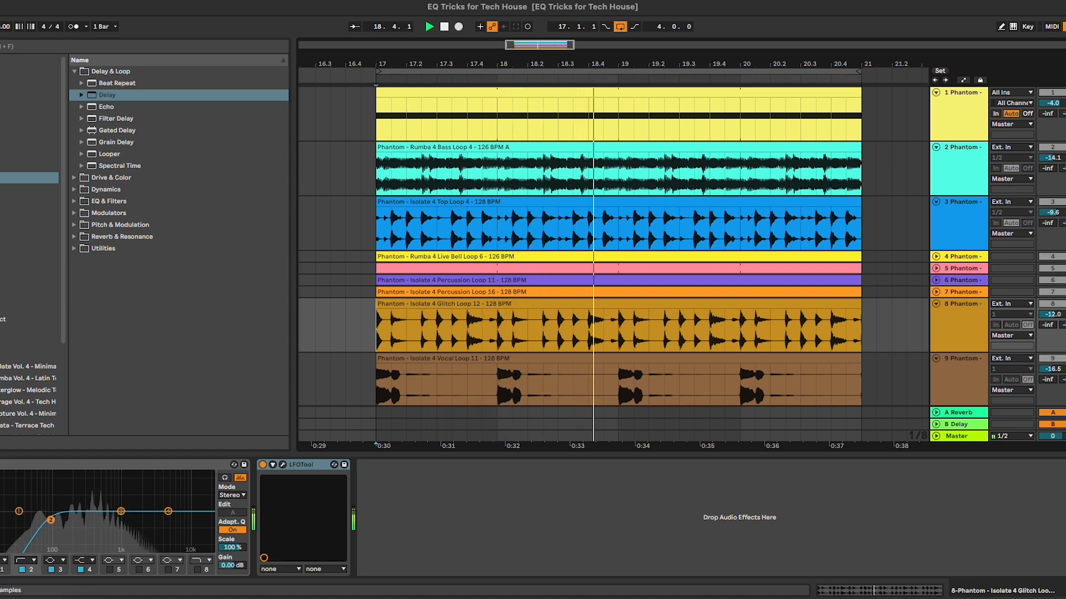
left_click(1, 464)
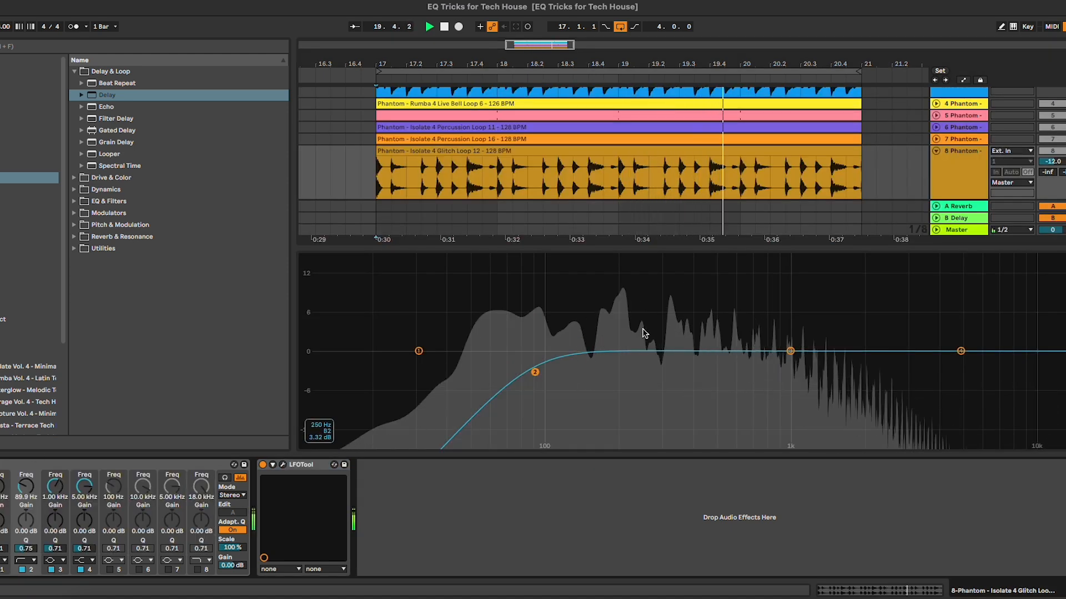
key("space")
left_click(1, 464)
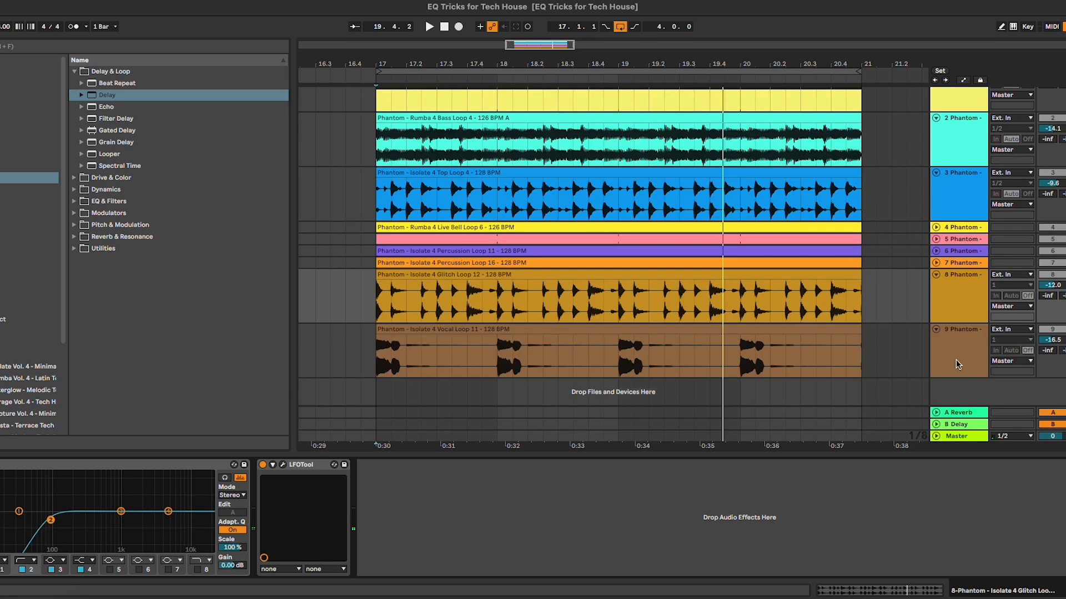
Play the Vocal Loop 11 track with its EQ Eight display expanded, and move the low-cut band 2 to 161 Hz
key("space")
left_click(1, 464)
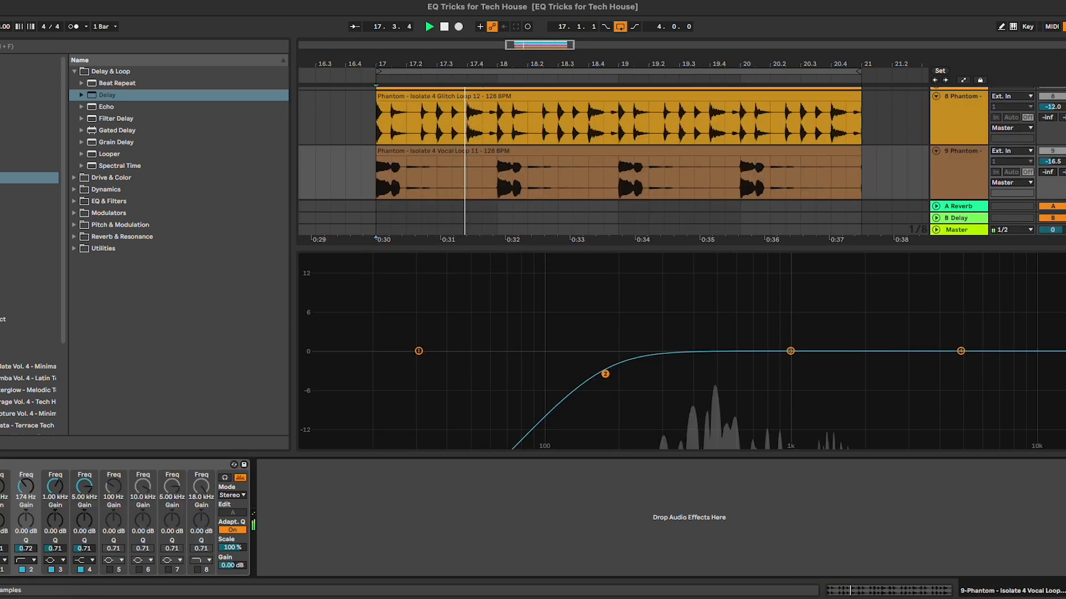
left_click_drag(605, 374, 597, 371)
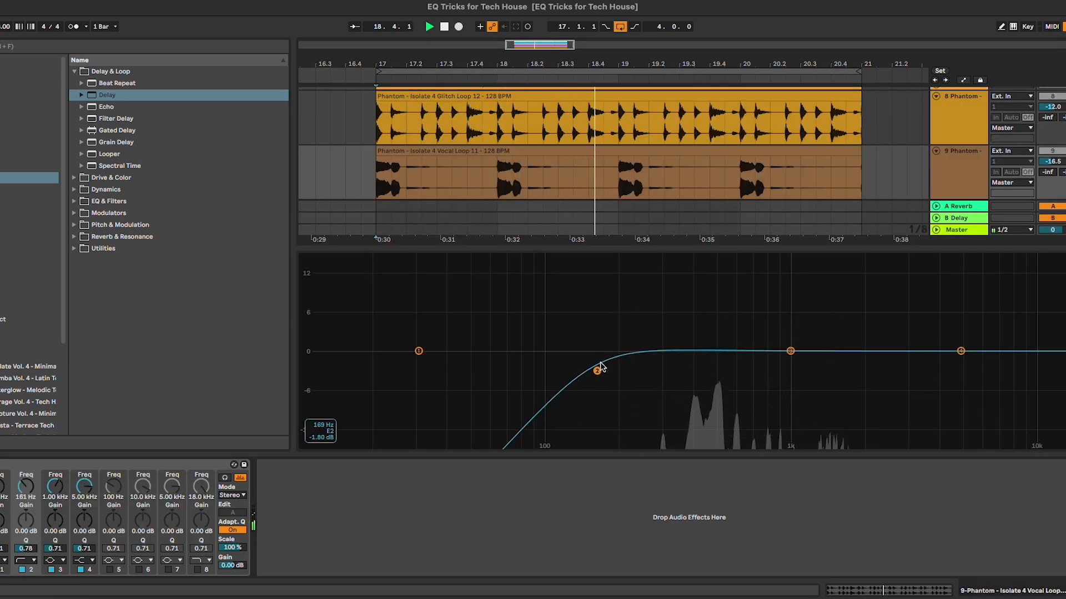
key("space")
left_click(1, 465)
Locate Pro-Q 3 in the browser from the Top Loop 4 track's instance, and delete that instance from the track
left_click(954, 298)
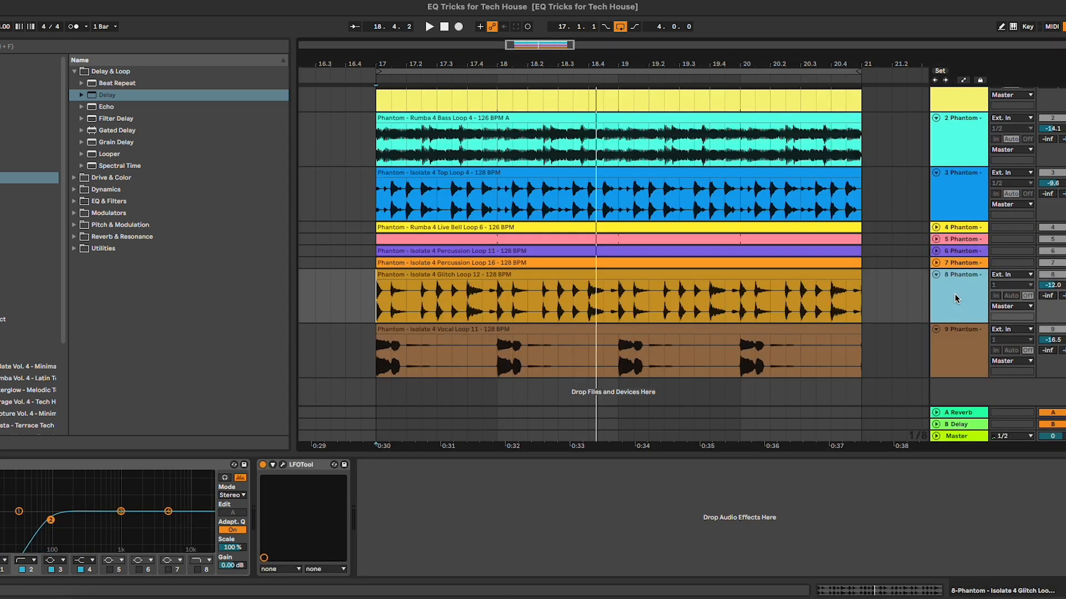
left_click(970, 209)
left_click(450, 462)
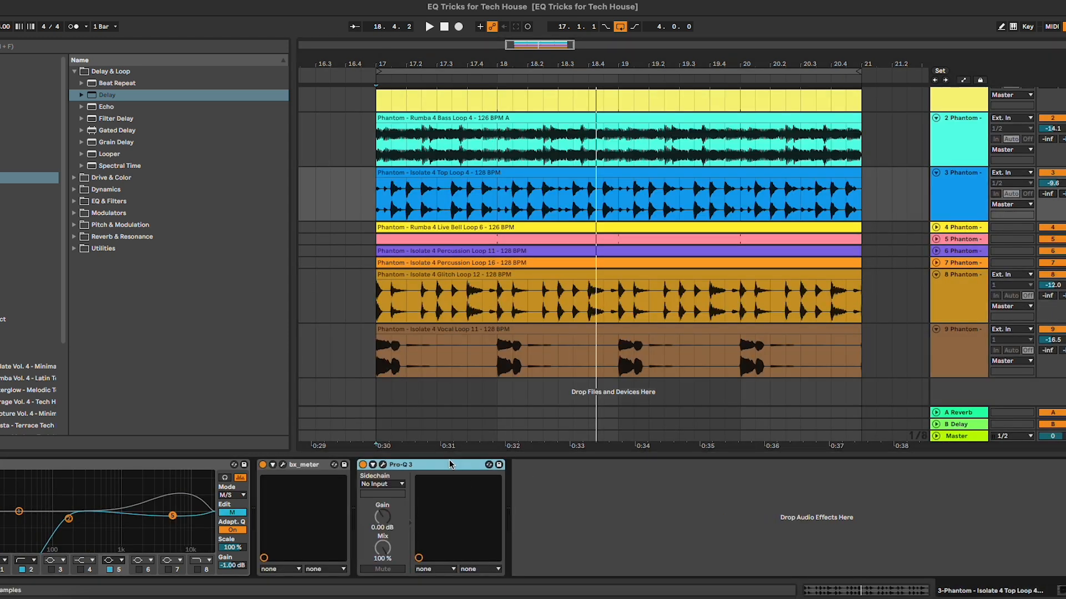
key("q")
left_click(450, 463)
key("Delete")
Load FabFilter Pro-Q 3 on both the Glitch Loop 12 track and the Vocal Loop 11 track
left_click(573, 294)
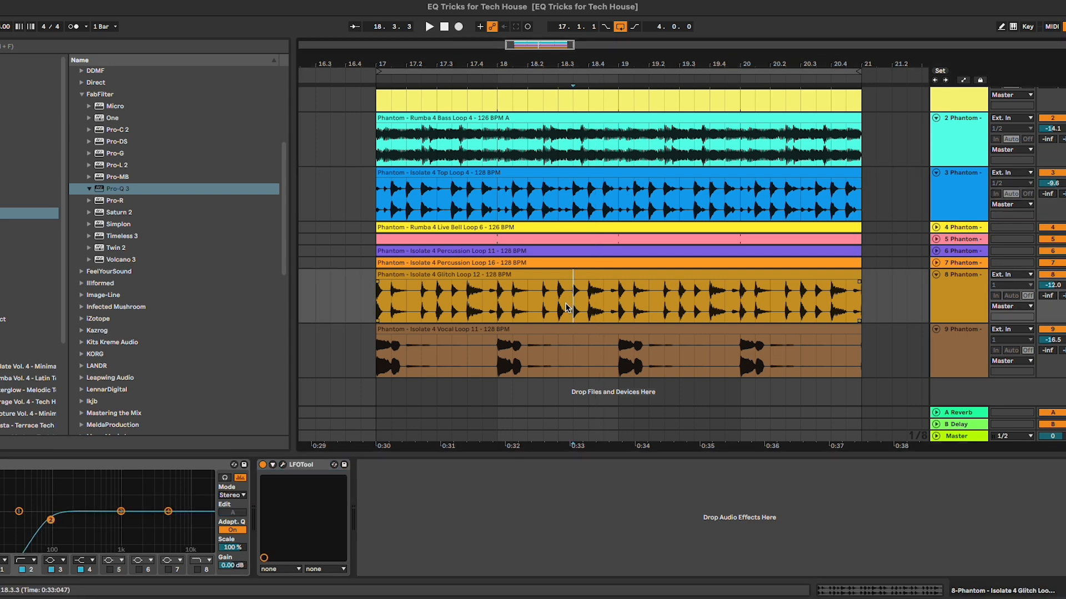
double_click(129, 190)
left_click(961, 359)
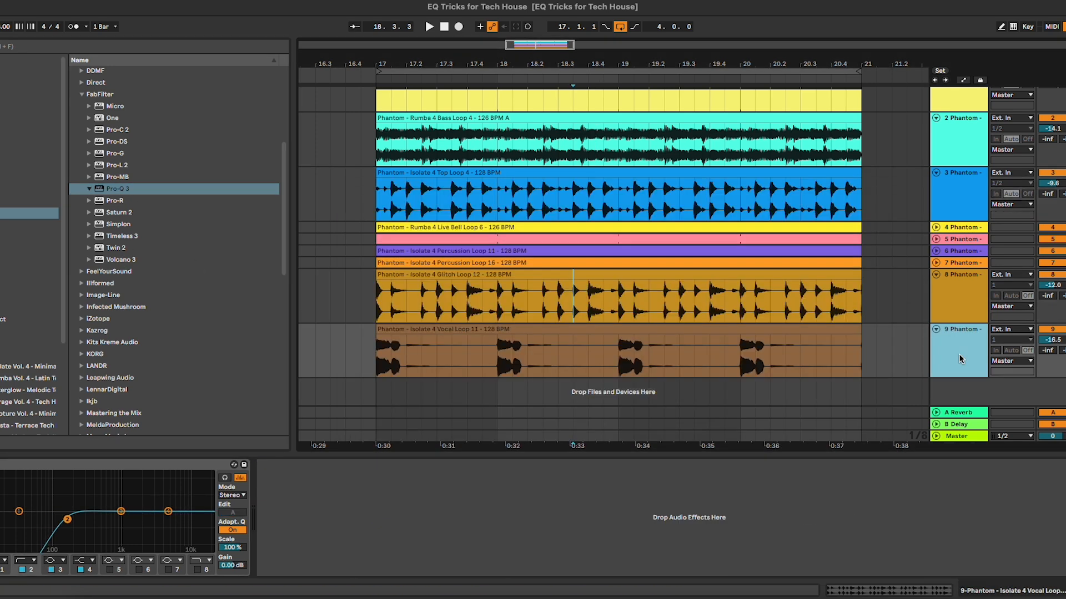
double_click(98, 188)
left_click_drag(668, 196, 603, 171)
In the Glitch Loop's Pro-Q 3 analyzer, overlay the Vocal Loop instance's spectrum and play the loop to compare their overlapping frequencies
left_click(966, 308)
left_click(712, 520)
left_click(707, 401)
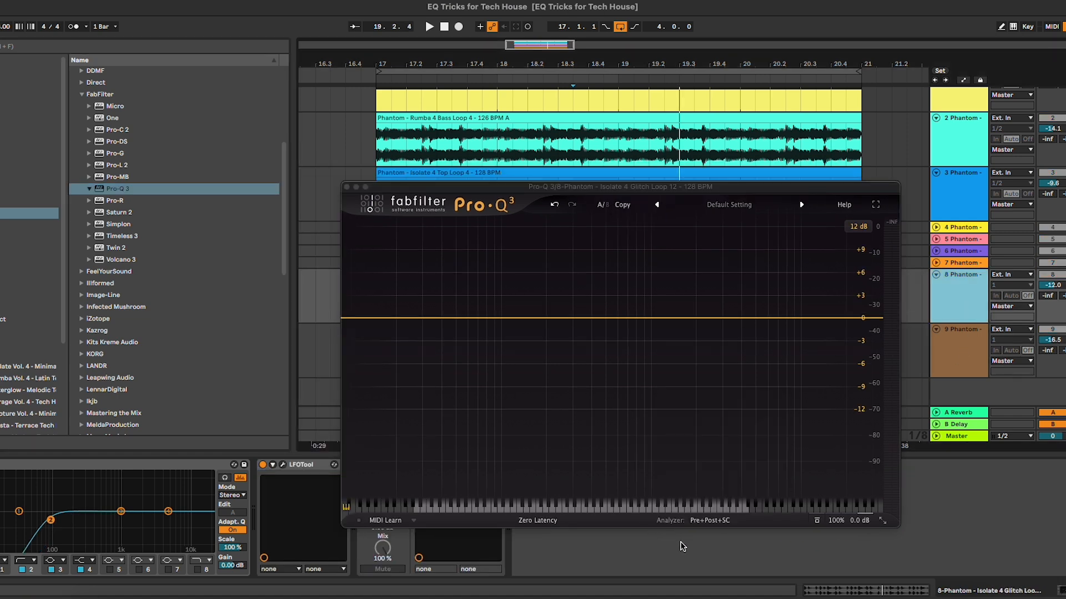
left_click(712, 520)
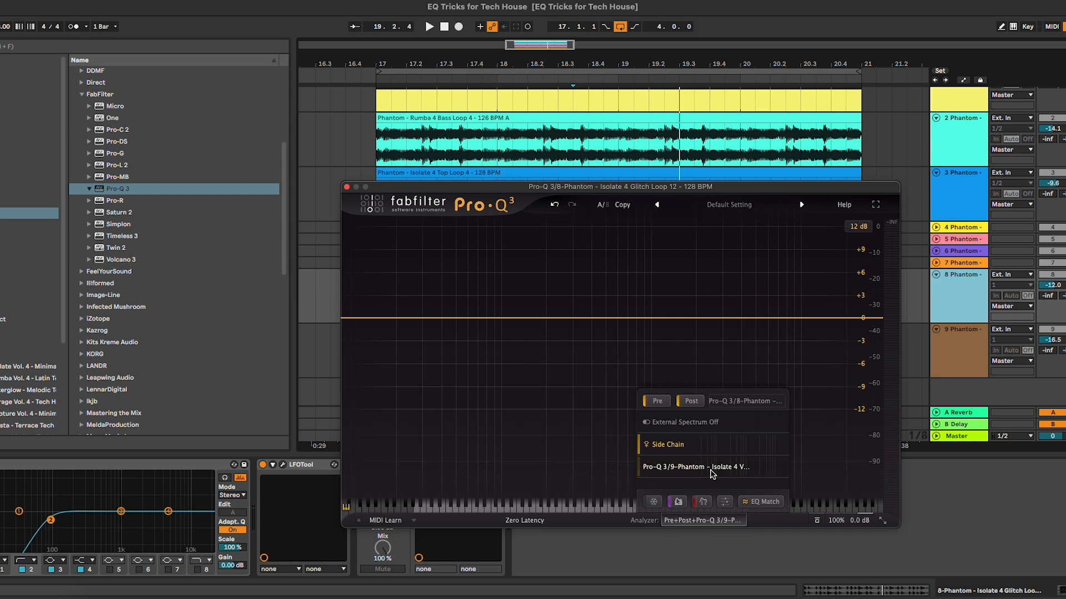
key("space")
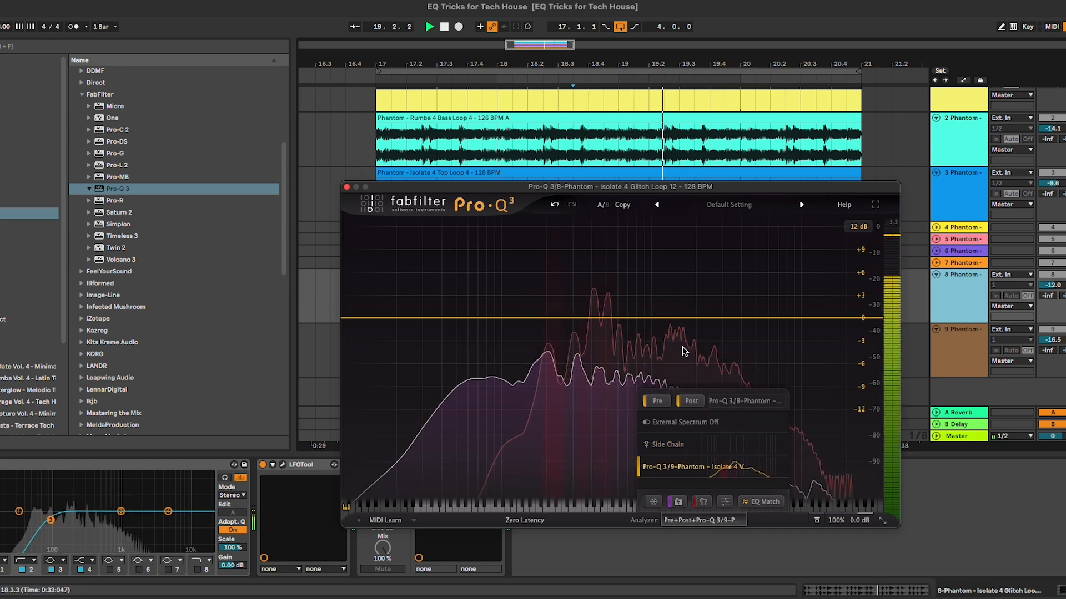
key("space")
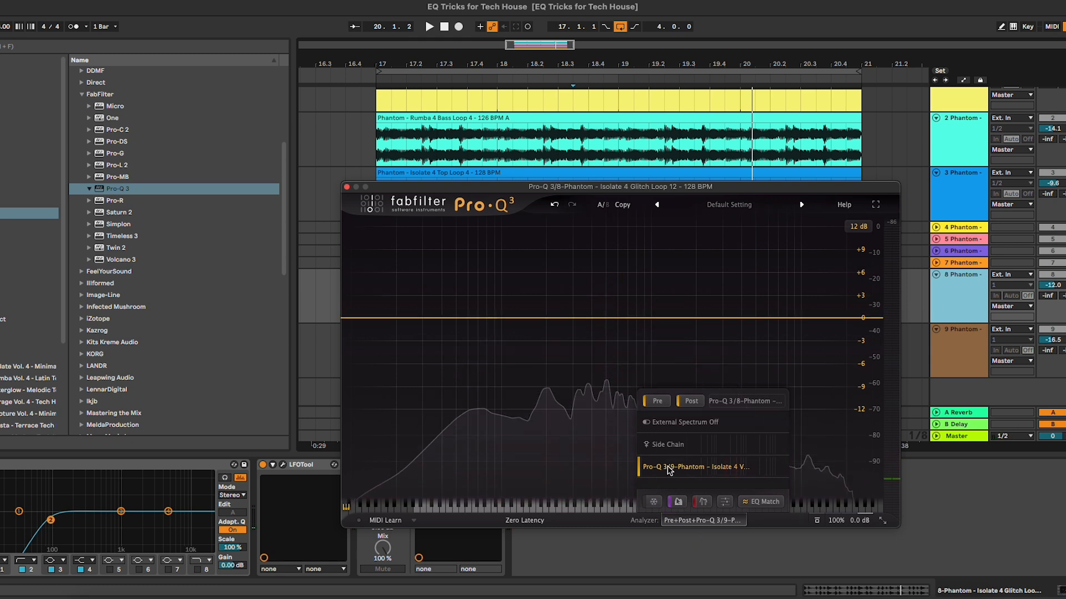
mouse_move(669, 470)
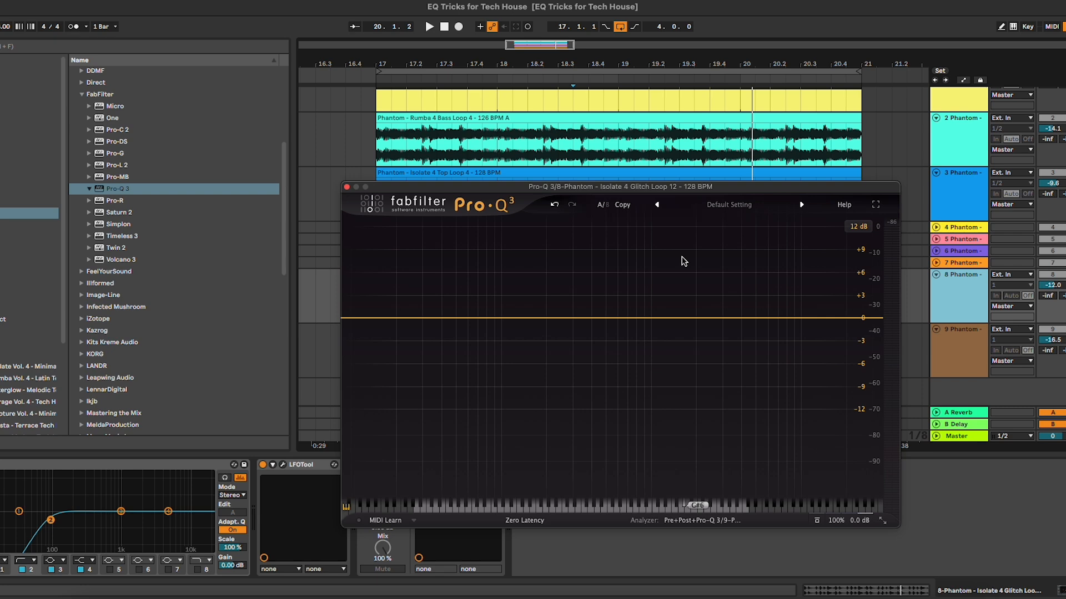
left_click(605, 79)
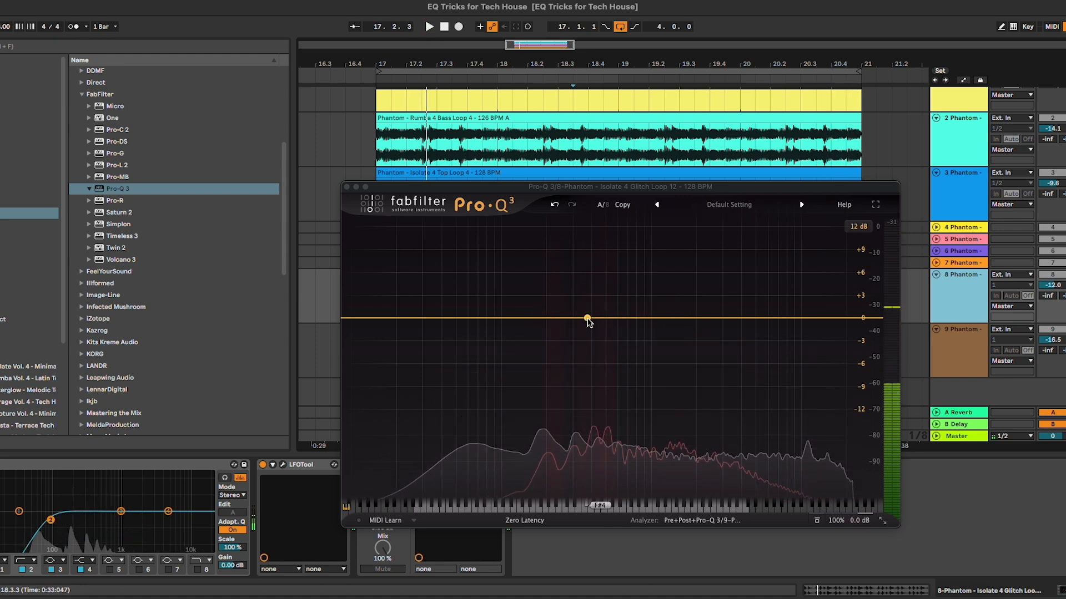
Add a bell band at about 235 Hz in the Glitch Loop's Pro-Q 3, make it dynamic, and set its Q to 0.709
left_click(965, 309)
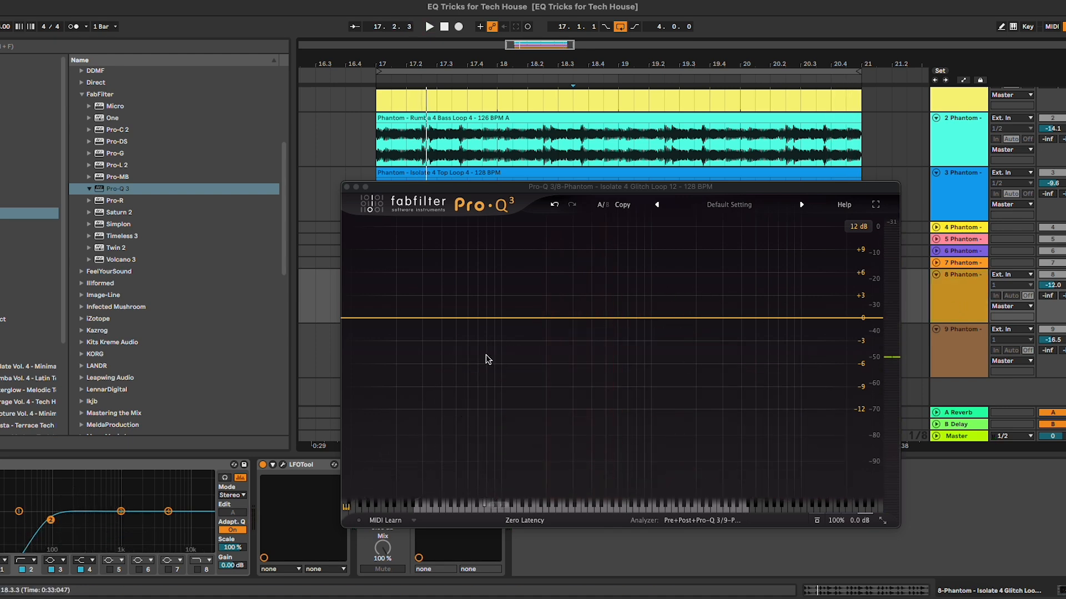
left_click(550, 319)
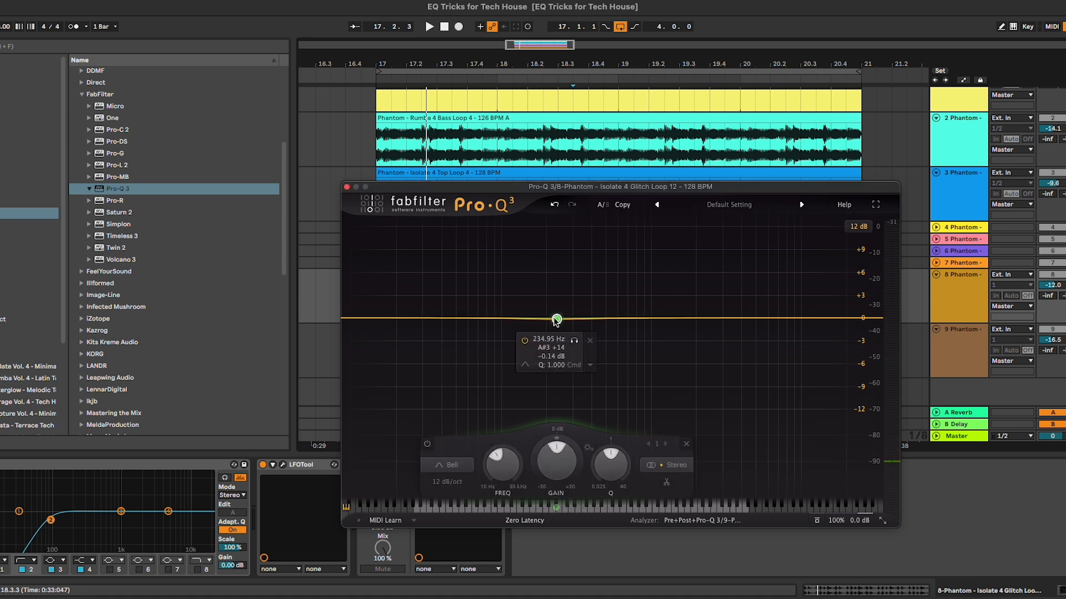
right_click(556, 319)
left_click(609, 468)
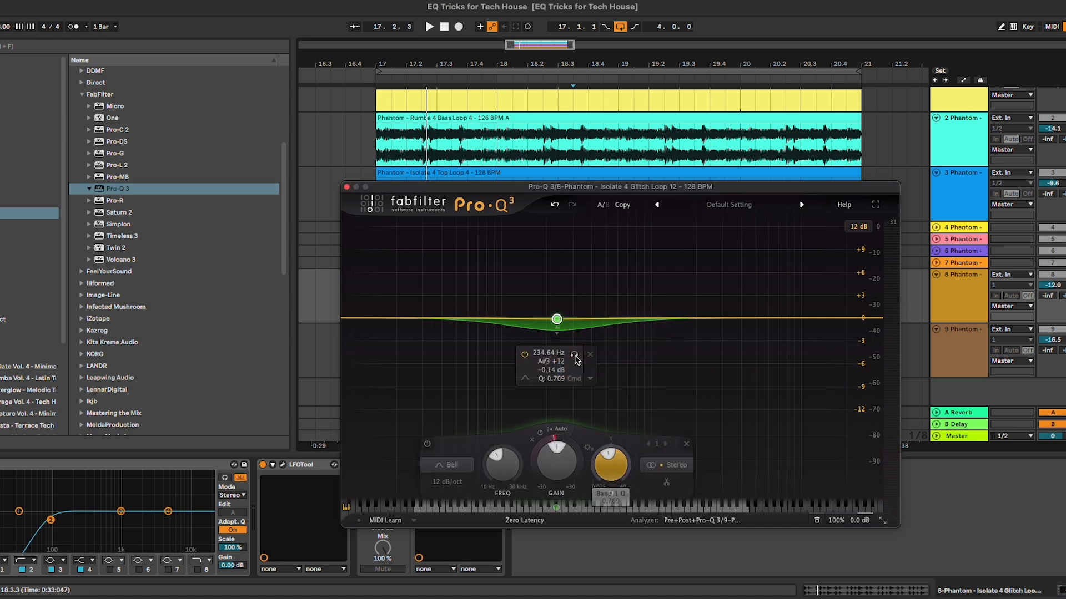
Move the dynamic band to slightly above 410 Hz with gain near 0 dB, and deepen its dynamic cut to about -5.5 dB during playback
left_click_drag(556, 320, 576, 336)
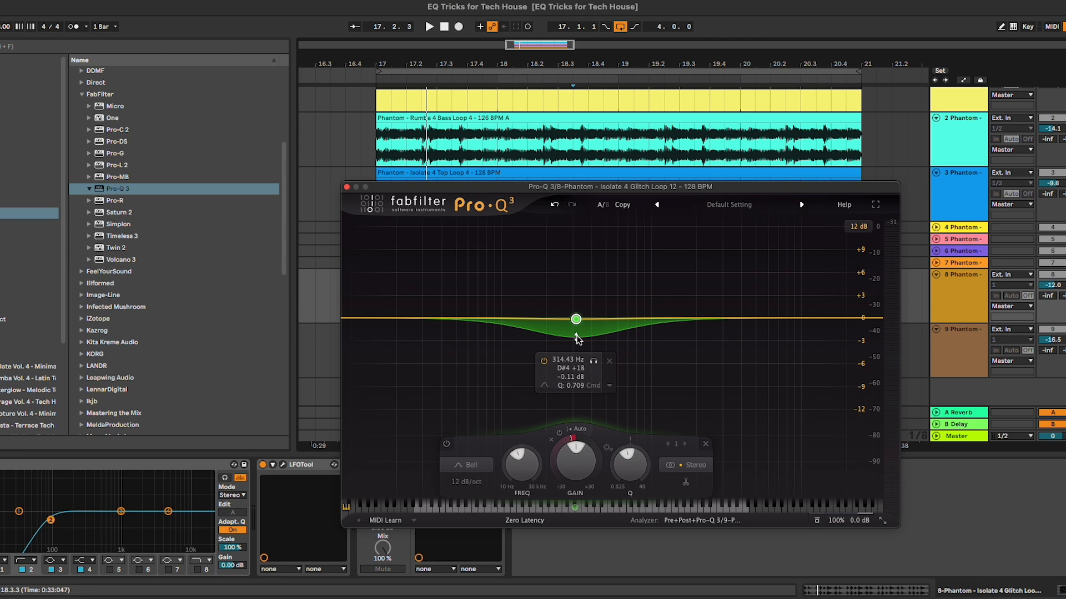
left_click_drag(577, 335, 578, 352)
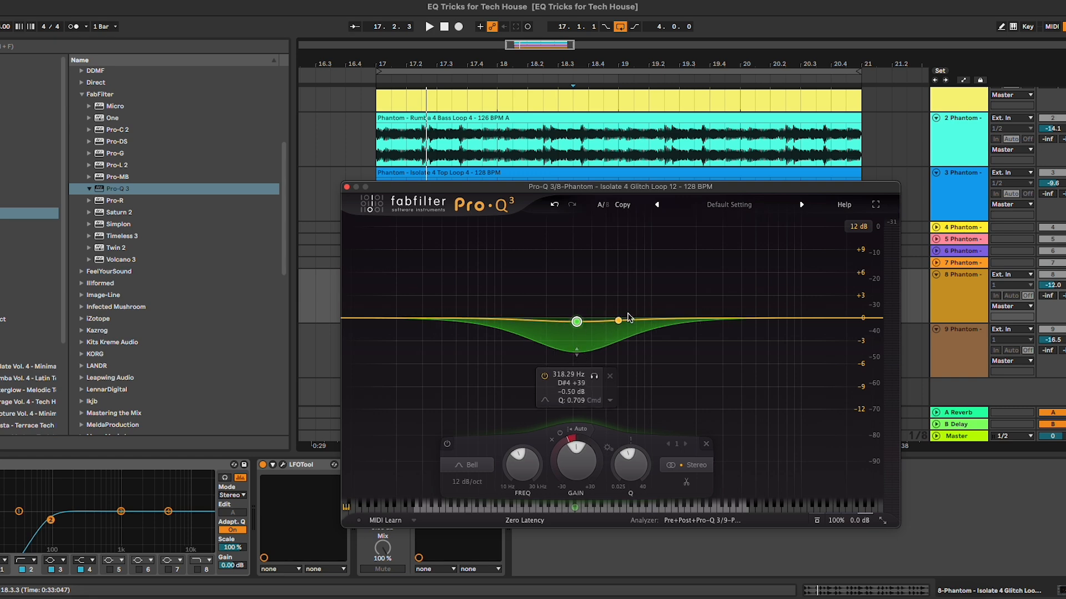
key("space")
left_click_drag(576, 321, 594, 362)
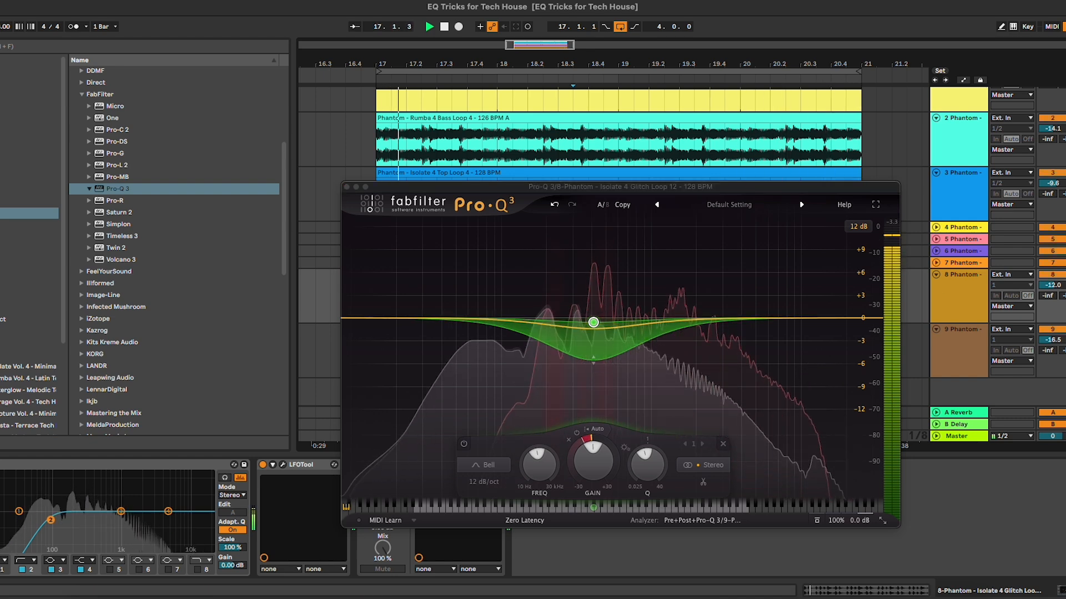
left_click_drag(594, 360, 594, 365)
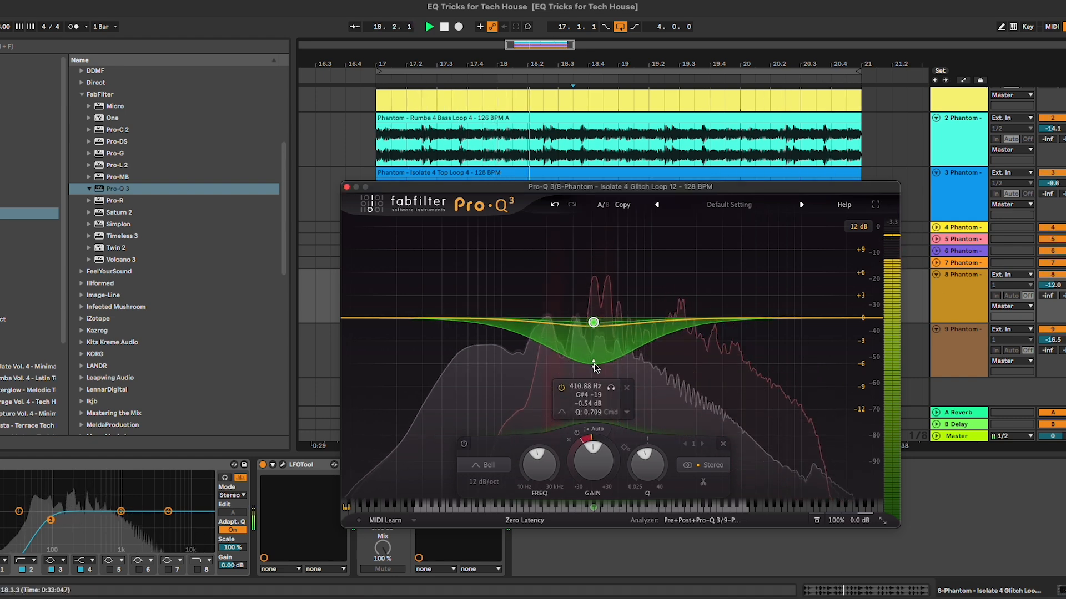
mouse_move(593, 323)
left_mouse_down()
mouse_move(541, 314)
mouse_move(597, 318)
left_mouse_up()
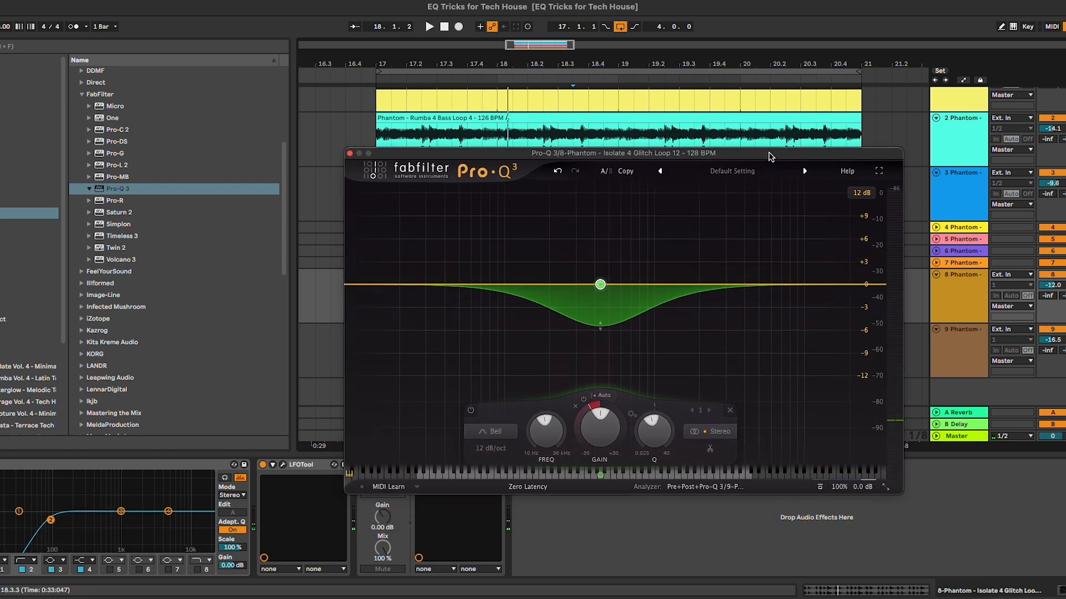
Move the Glitch Loop's Pro-Q 3 window aside to uncover the start of the arrangement clips
left_click_drag(768, 156, 905, 176)
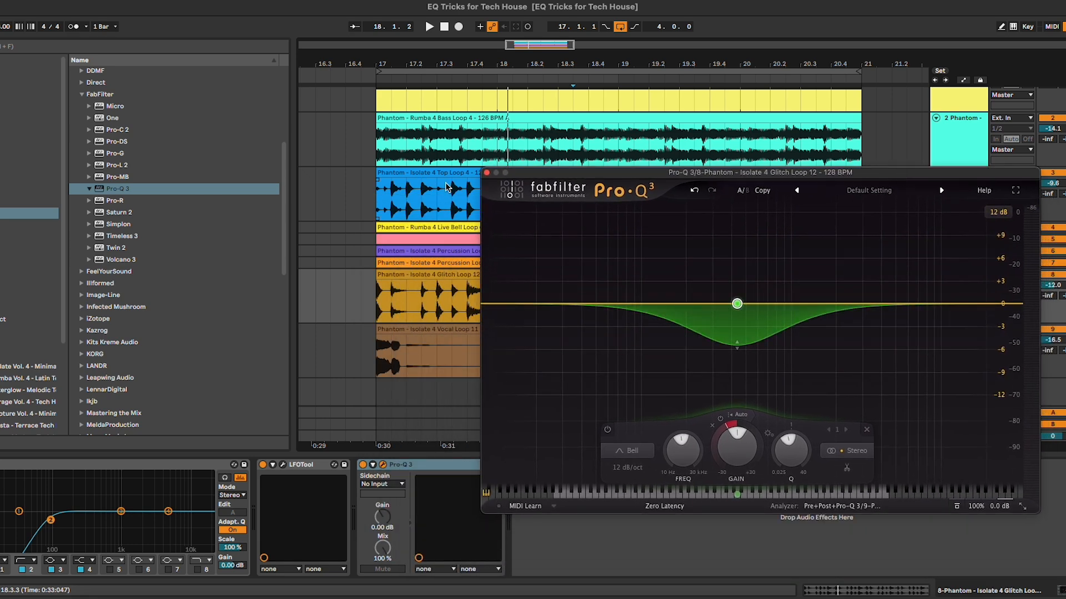
left_click_drag(523, 172, 532, 164)
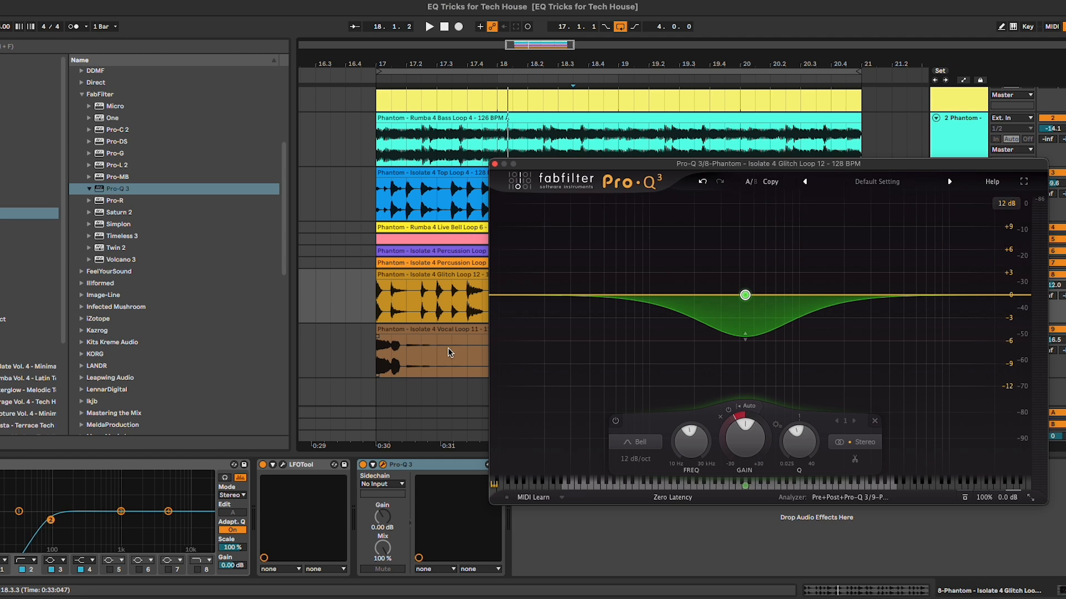
left_click_drag(748, 166, 723, 162)
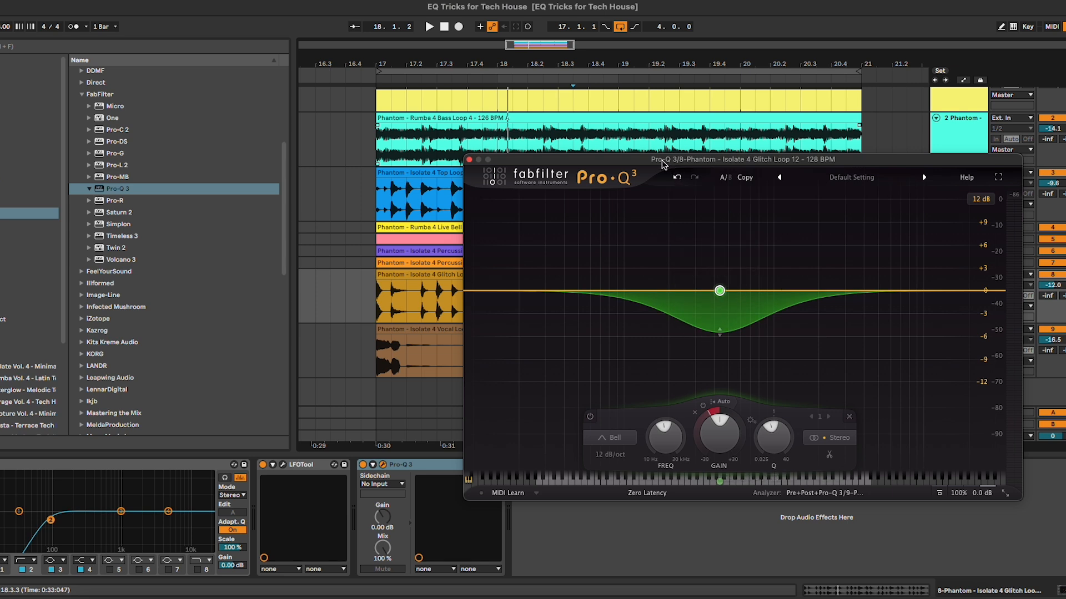
Close the Glitch Loop's Pro-Q 3 window and bypass that equalizer on the track
left_click(469, 159)
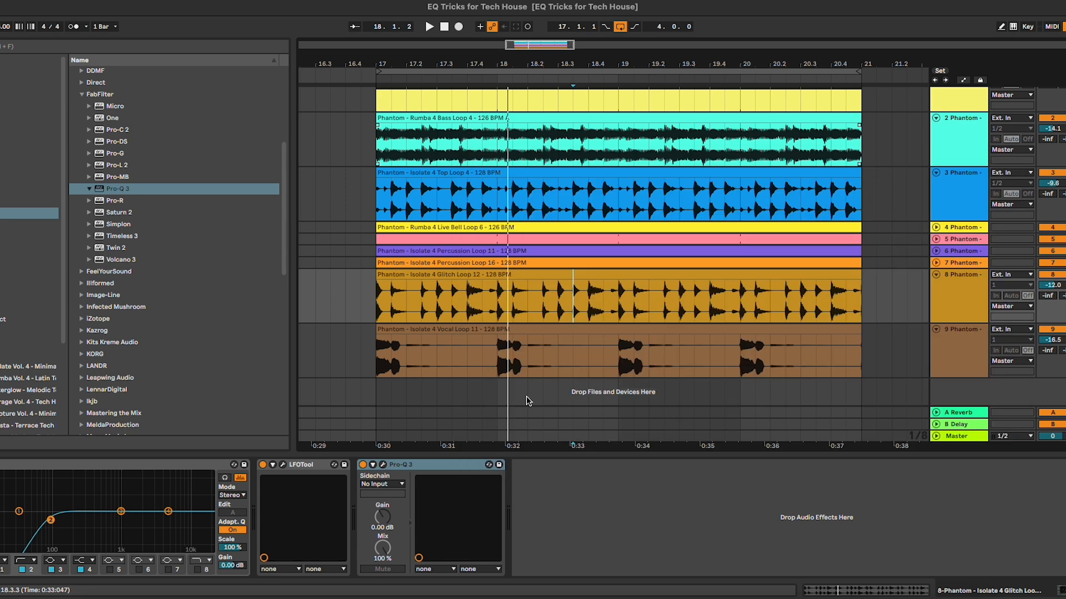
left_click_drag(437, 303, 491, 342)
left_click(282, 166)
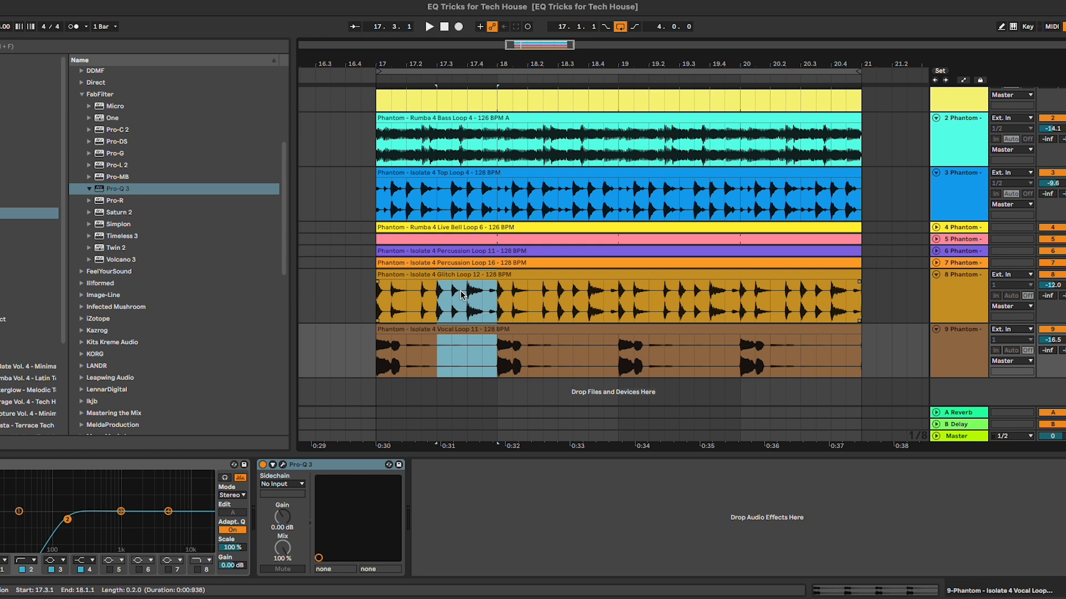
left_click(462, 291)
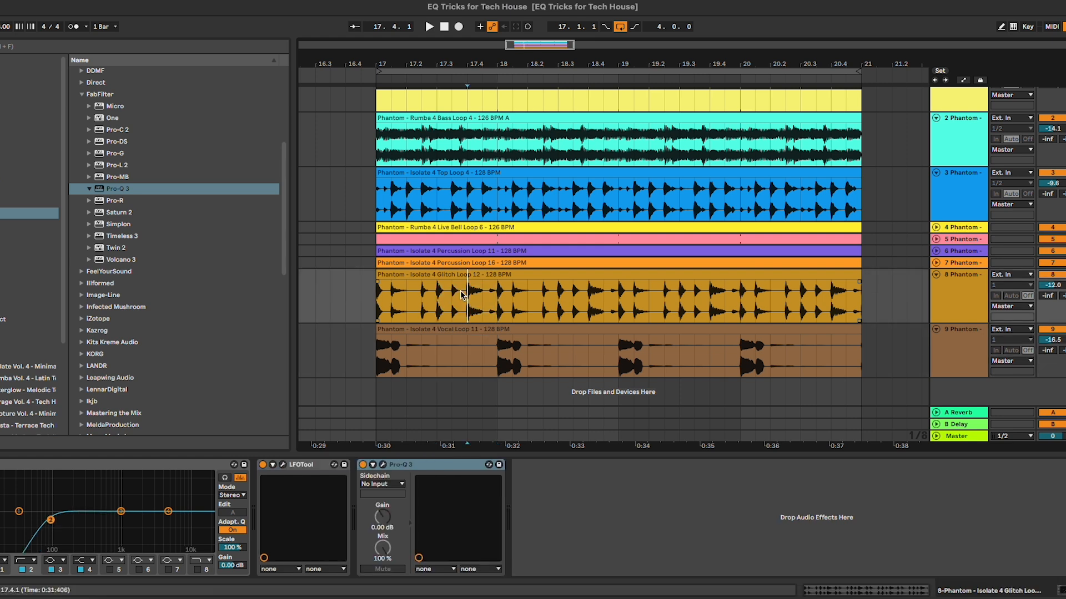
left_click(362, 465)
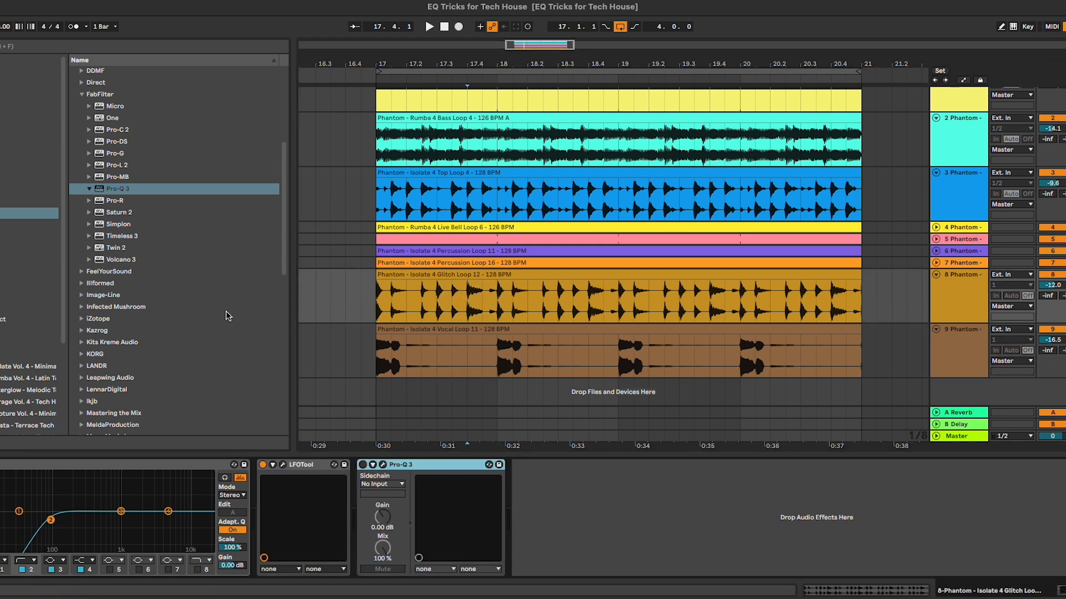
Add Pro-MB to the Glitch Loop track and, during playback, create a compression band spanning about 230 Hz to 1.4 kHz
double_click(129, 177)
left_click_drag(635, 172, 564, 124)
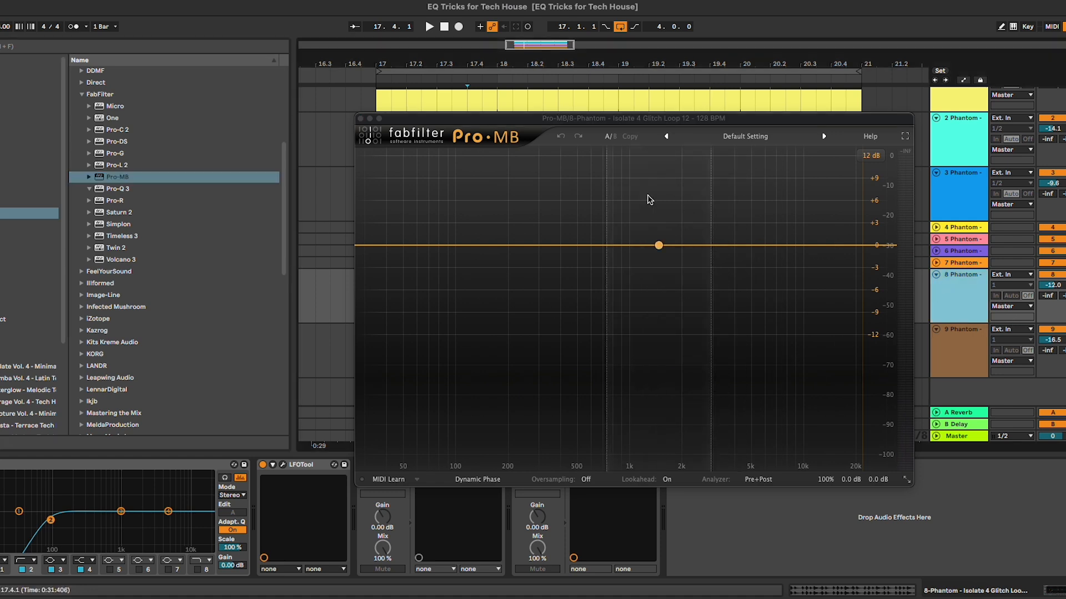
key("space")
left_click(569, 195)
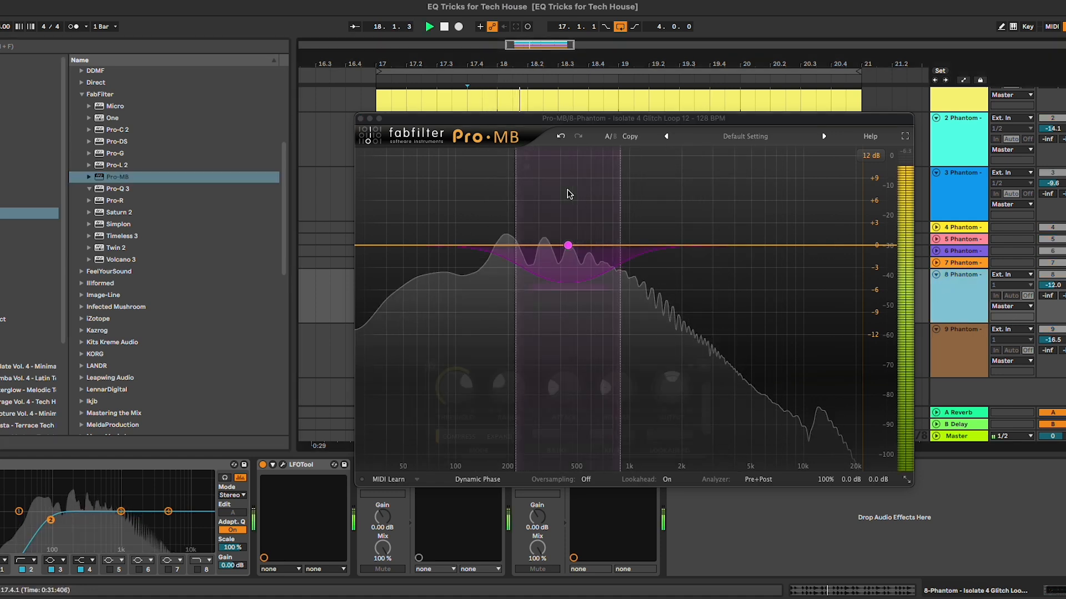
left_click_drag(620, 200, 637, 203)
left_click_drag(516, 202, 520, 202)
left_click_drag(638, 204, 655, 203)
key("space")
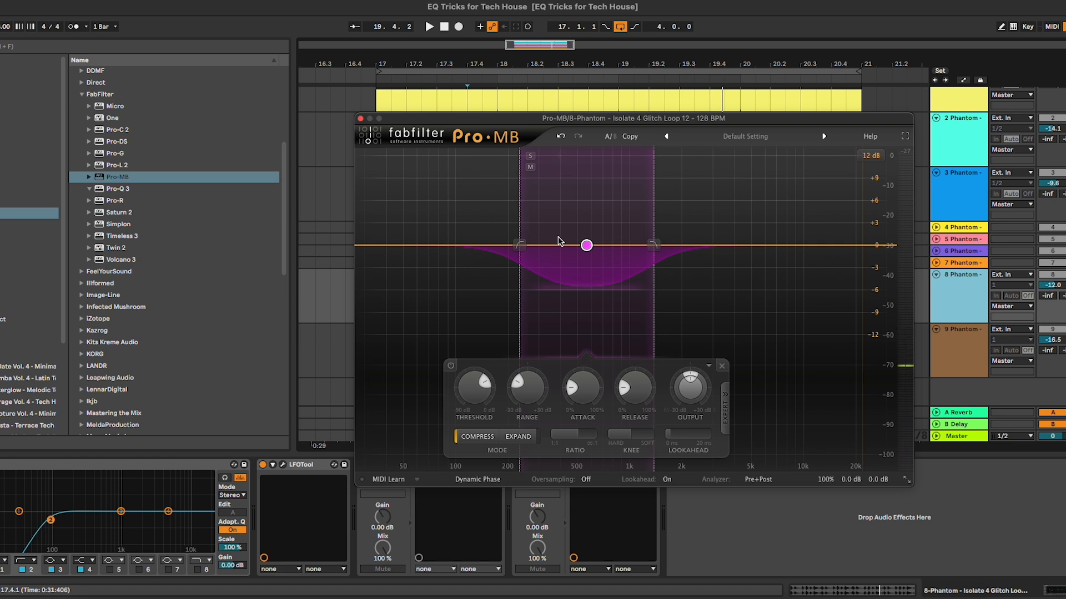
Switch the Pro-MB band to external side chain and feed it from the 9-Phantom - Isolate 4 Vocal Loop 11 track
left_click(724, 410)
left_click(733, 389)
left_click_drag(524, 119, 527, 63)
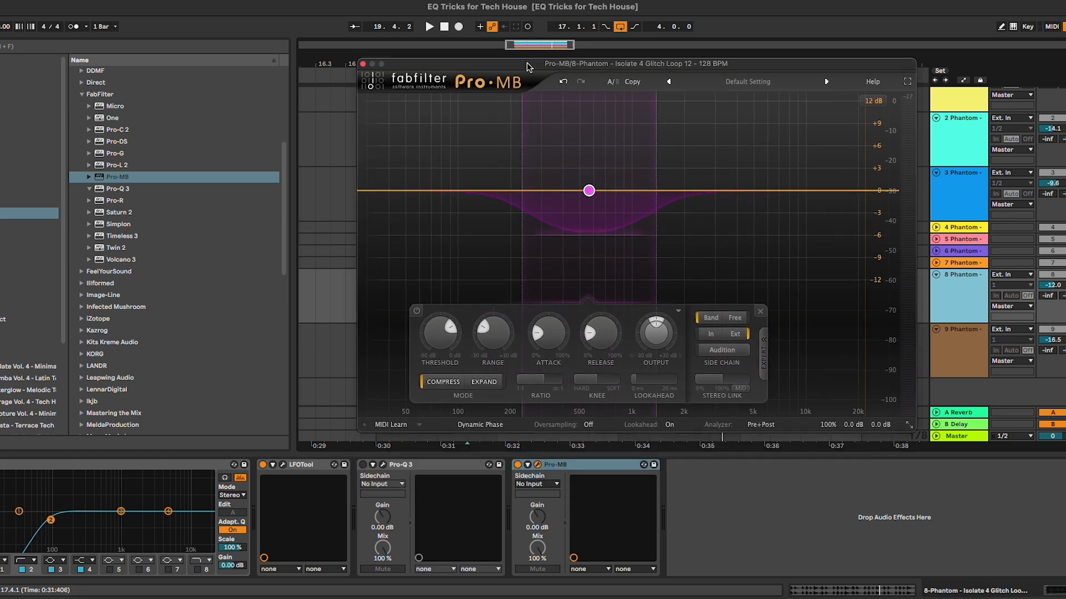
left_click(552, 486)
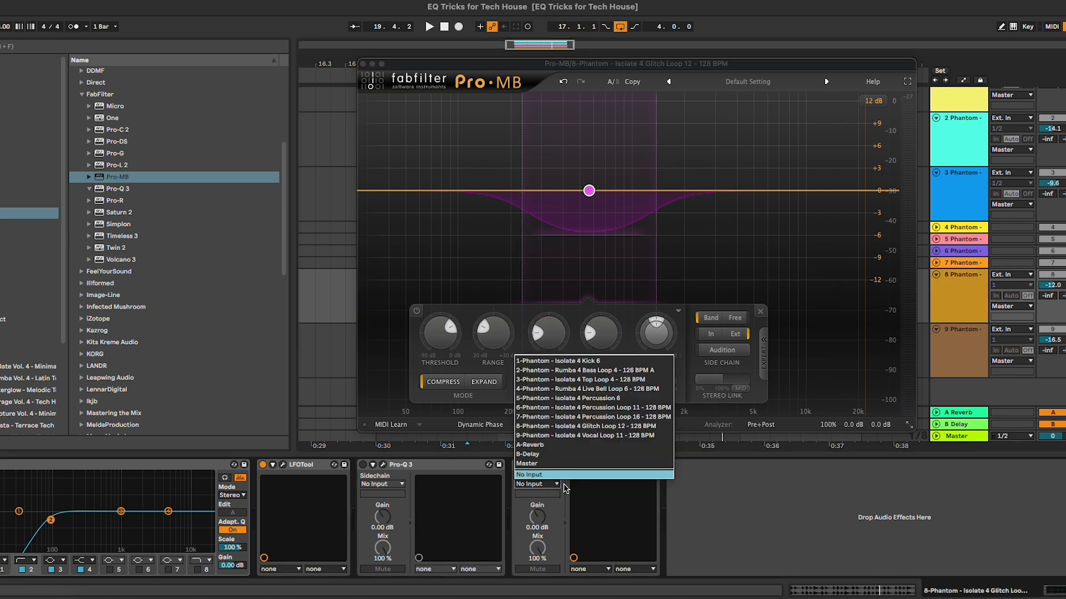
left_click(583, 436)
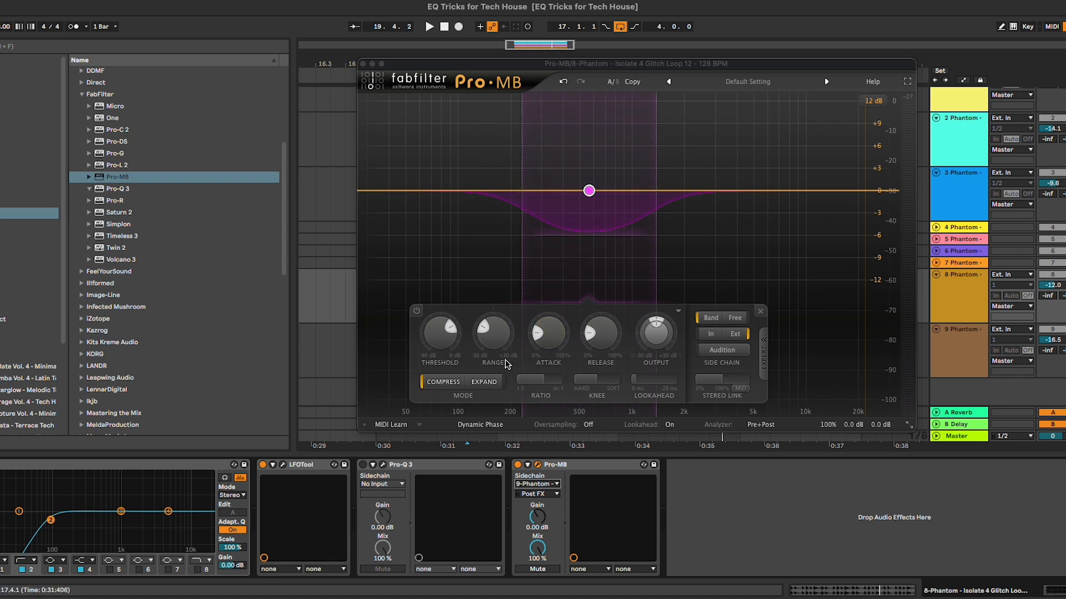
During playback, lower the band's low crossover to about 214 Hz, deepen its range to about -6.9 dB, and increase attack and release slightly
key("space")
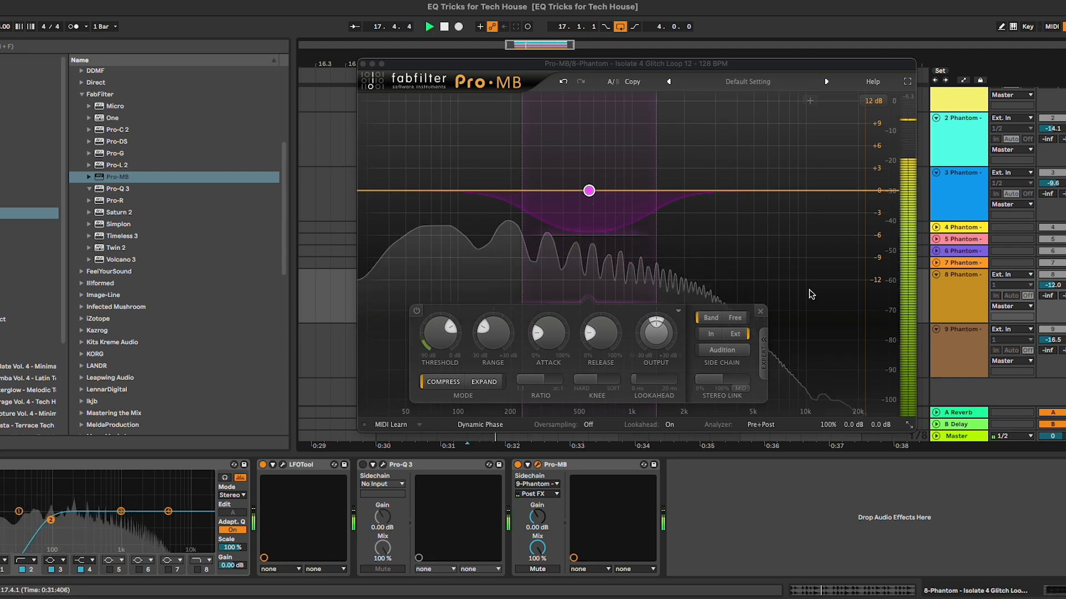
left_click_drag(620, 71, 679, 112)
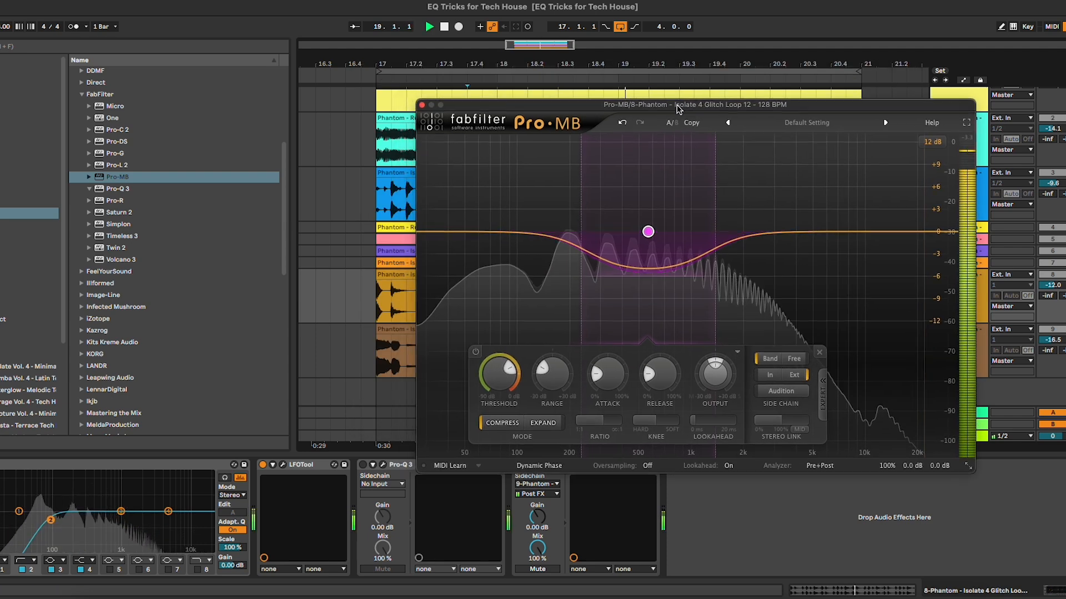
left_click_drag(581, 188, 575, 189)
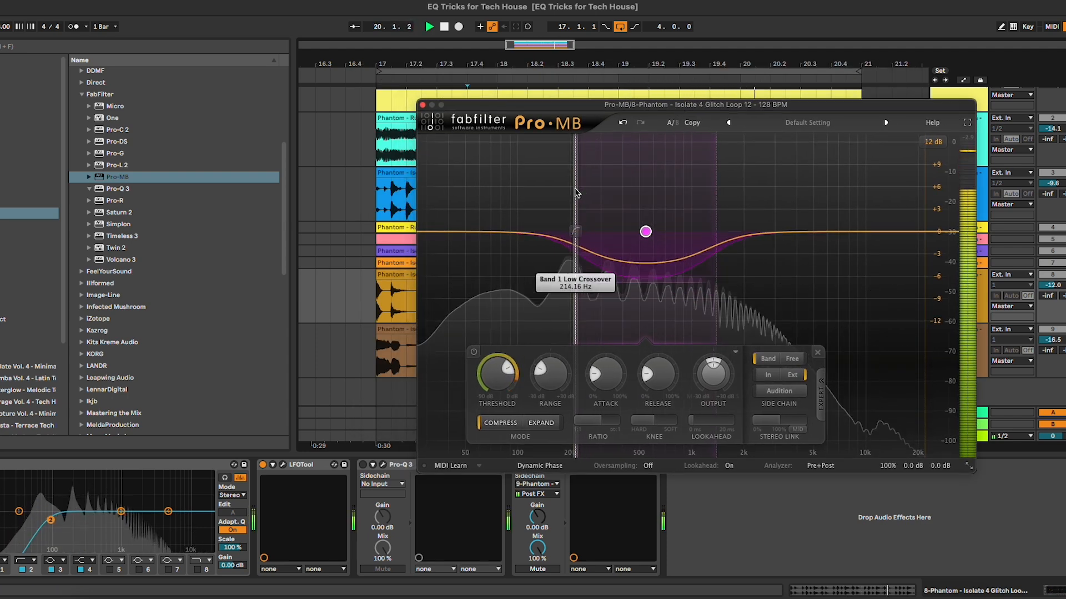
left_click_drag(503, 353, 502, 359)
left_click_drag(605, 373, 659, 368)
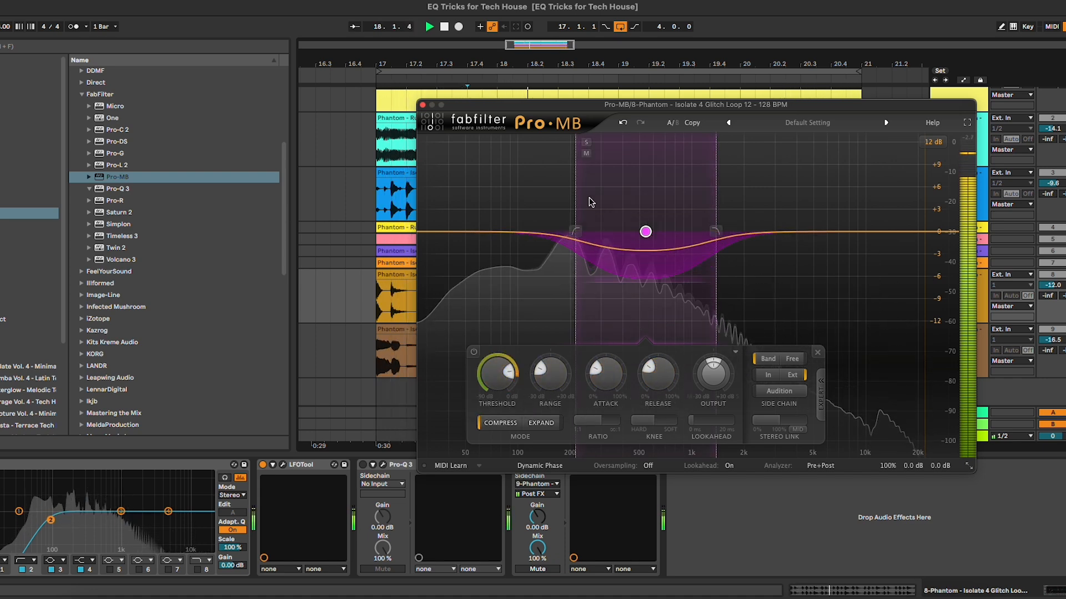
key("space")
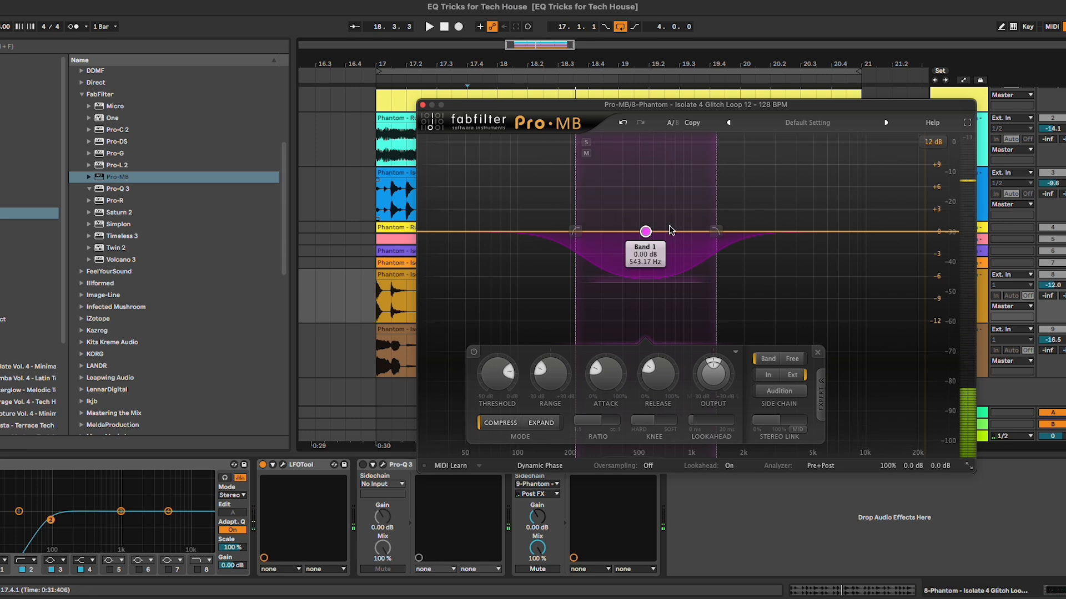
Loop the Glitch Loop's half bar from 17.3 to 18 and play it to check Pro-MB without the vocal hit
left_click_drag(591, 113, 664, 111)
scroll(433, 302, "right", 3)
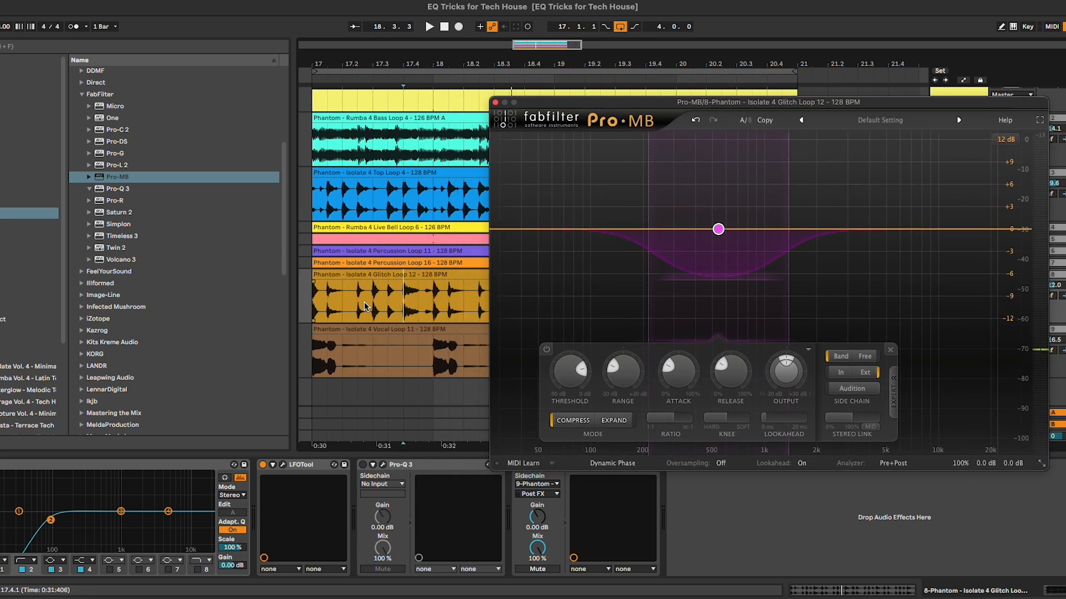
left_click_drag(372, 303, 431, 301)
key("super+l")
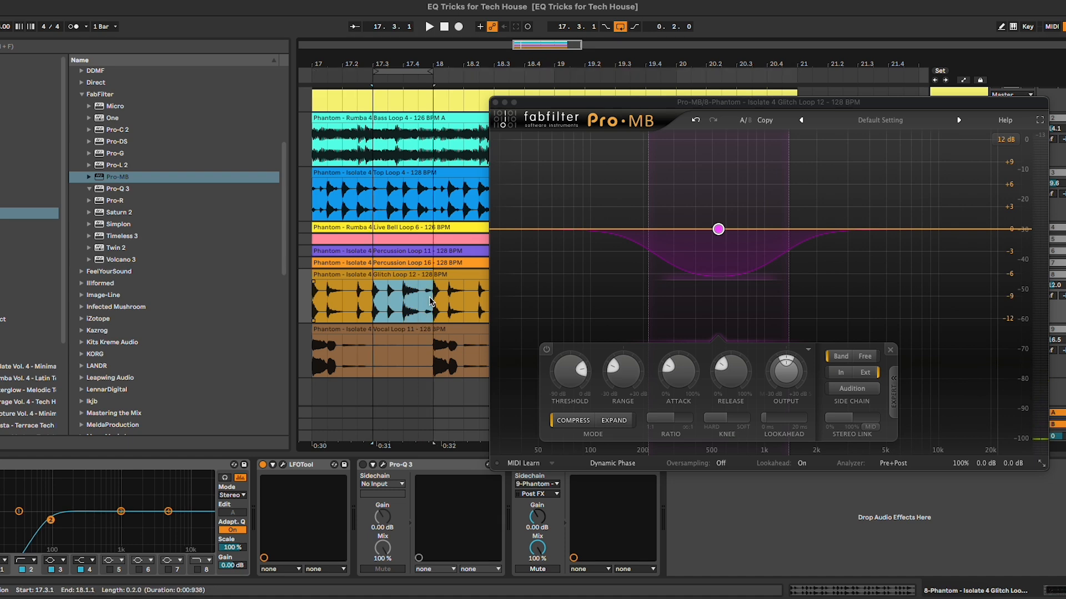
left_click(372, 305)
key("space")
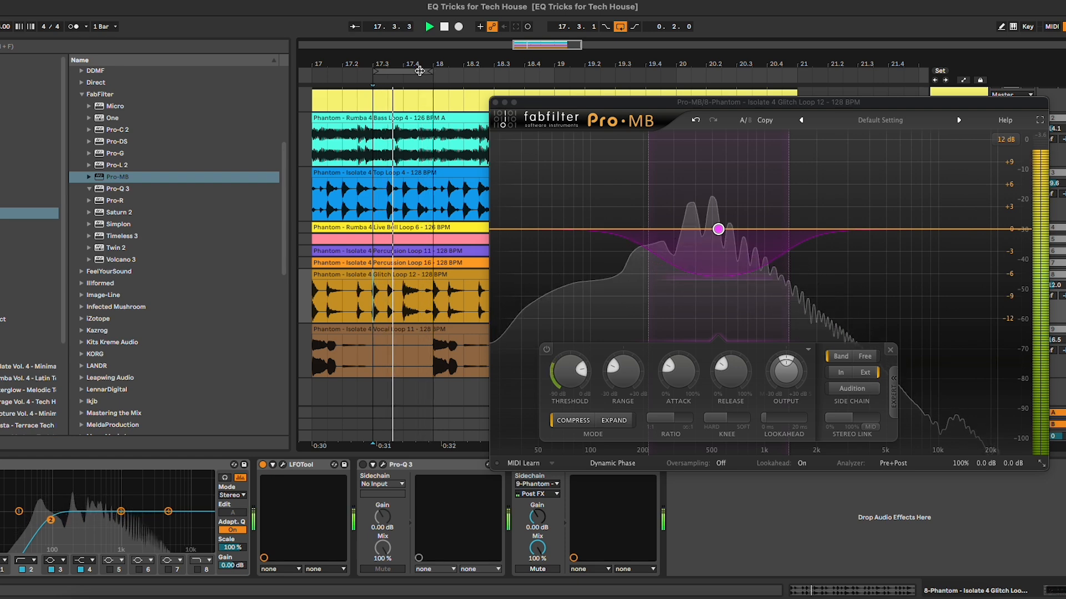
key("space")
Move the loop to the half bar from 17.1 to 17.3 and play it to check Pro-MB's compression under the vocal hit
left_click_drag(419, 71, 366, 71)
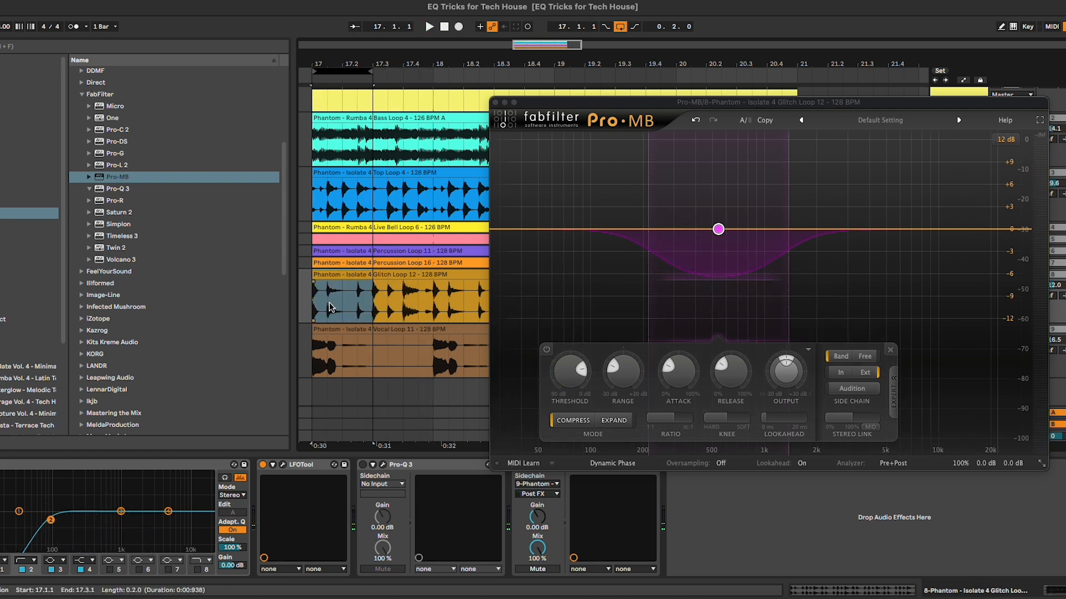
key("space")
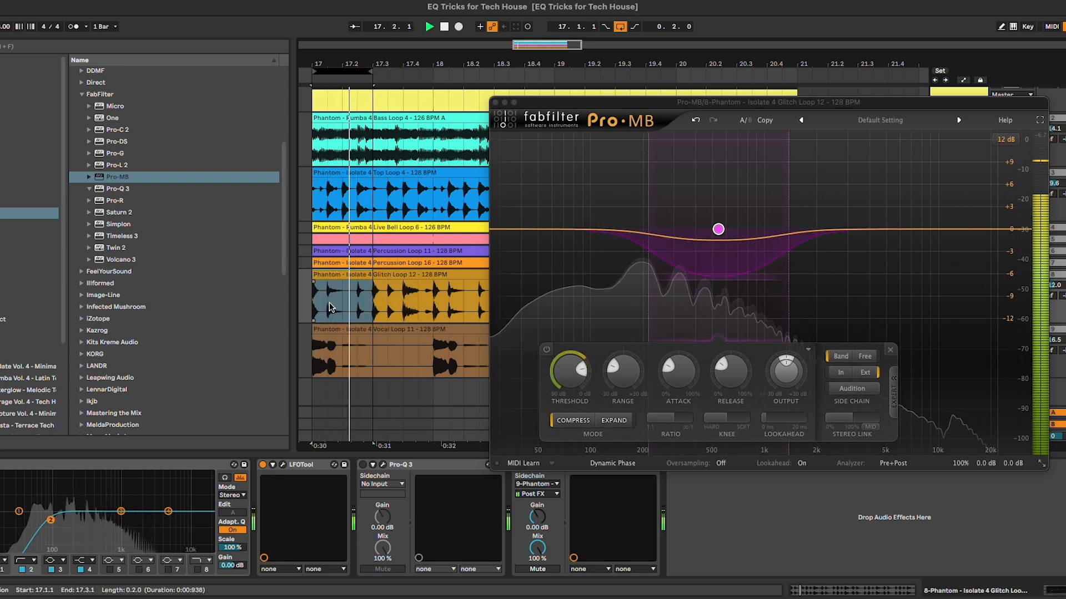
key("space")
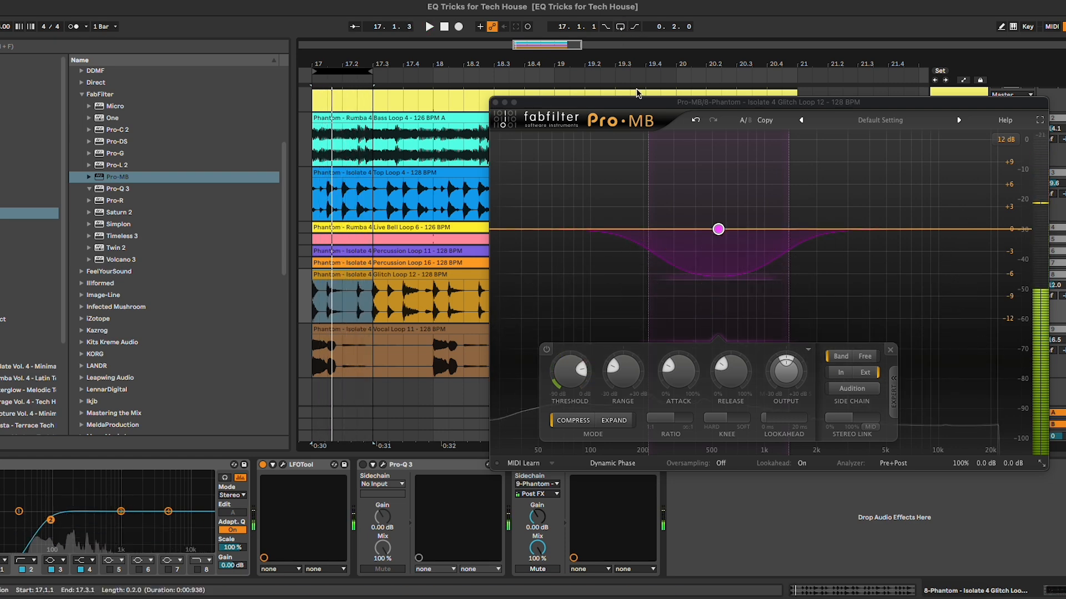
left_click_drag(636, 101, 571, 88)
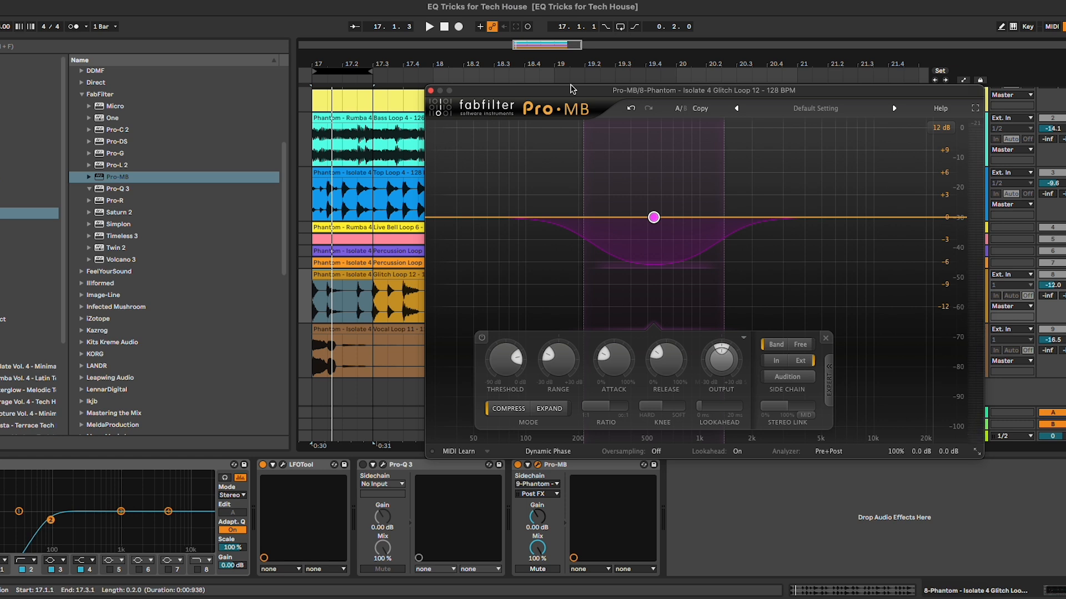
Widen the Glitch Loop's Pro-MB band around its center to span about 180 Hz to 1.6 kHz
left_click(396, 298)
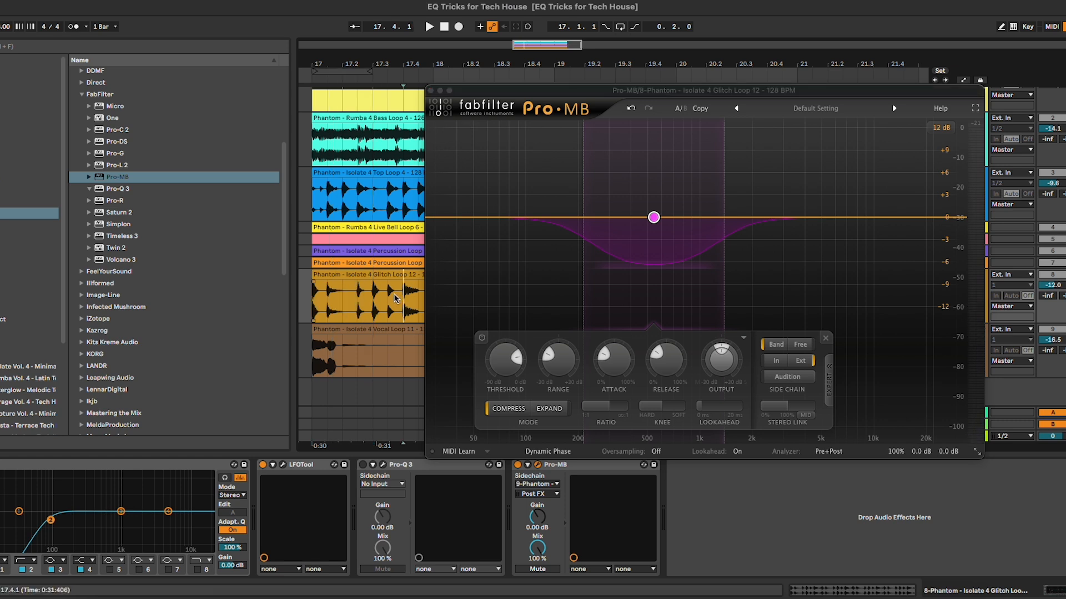
left_click_drag(316, 355, 347, 351)
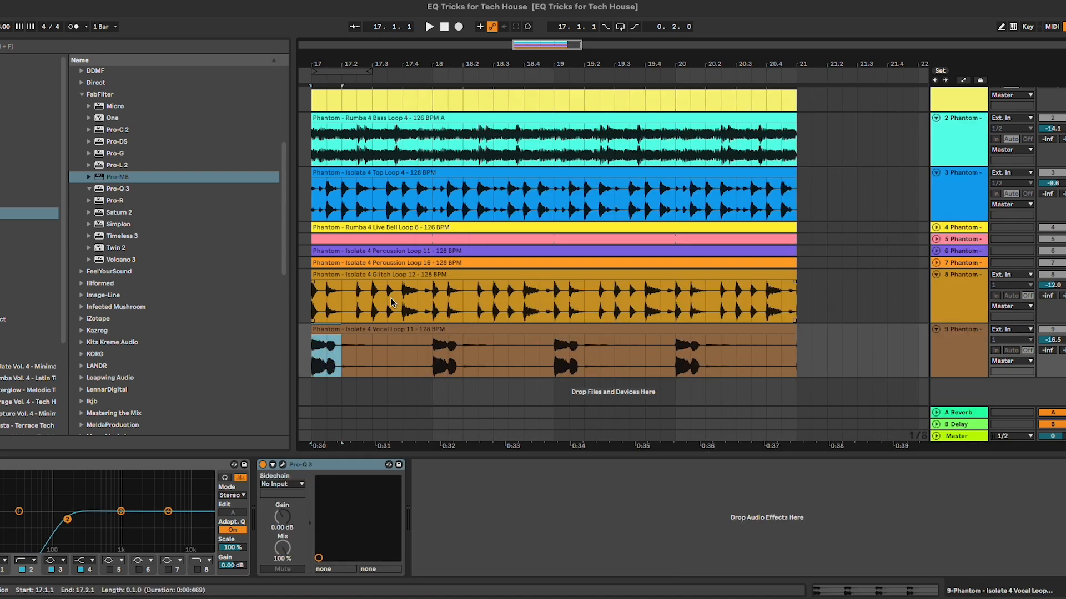
left_click(435, 299)
left_click_drag(585, 256, 631, 264)
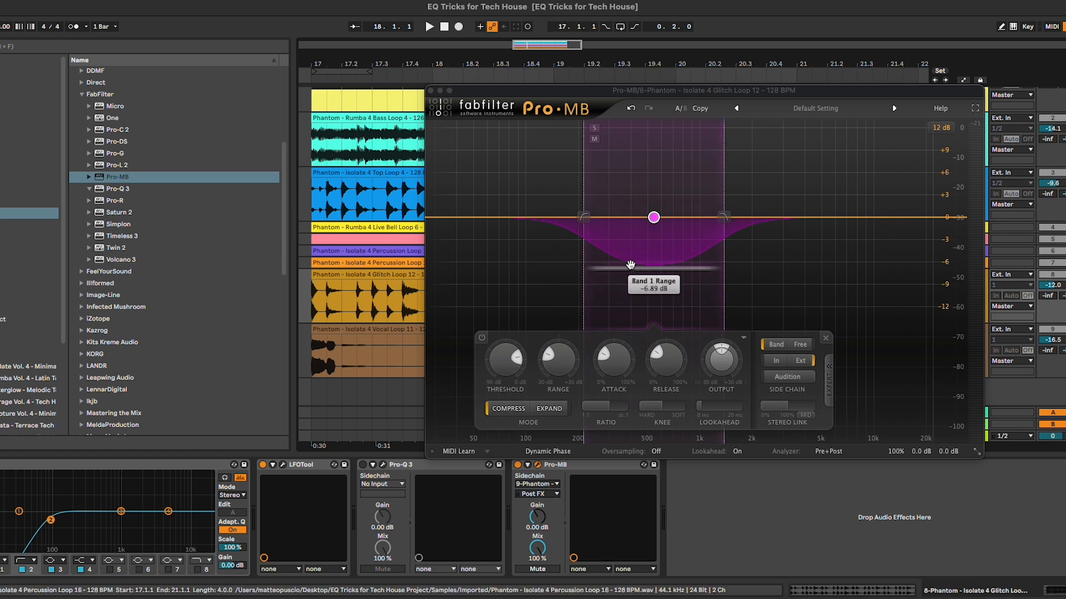
scroll(630, 264, "down", 3)
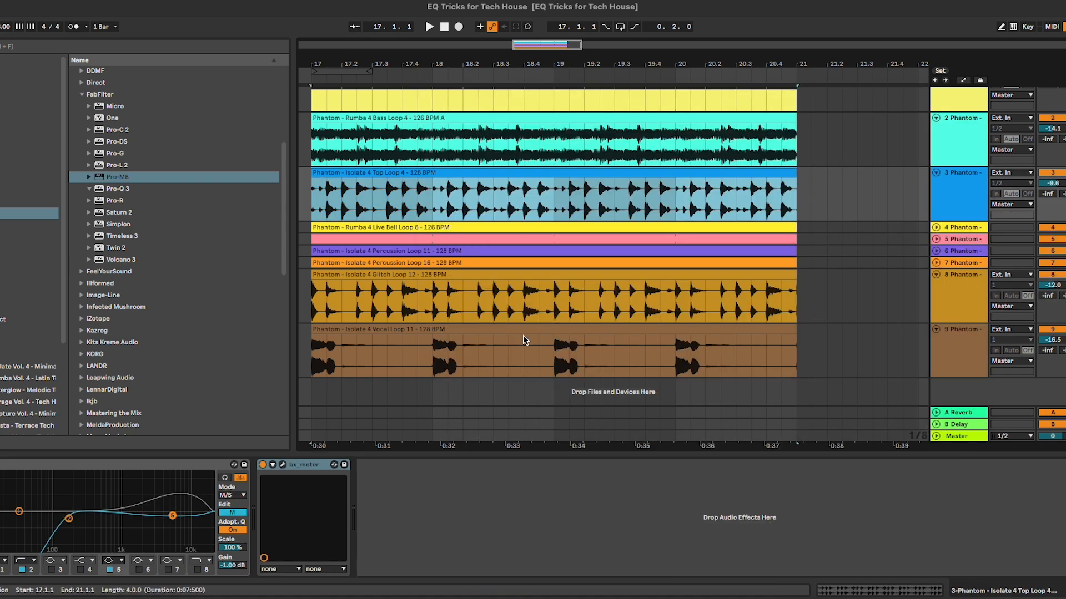
Play the arrangement from bar 17, compare the Glitch Loop with Pro-MB bypassed and active, and close the plugin window
key("space")
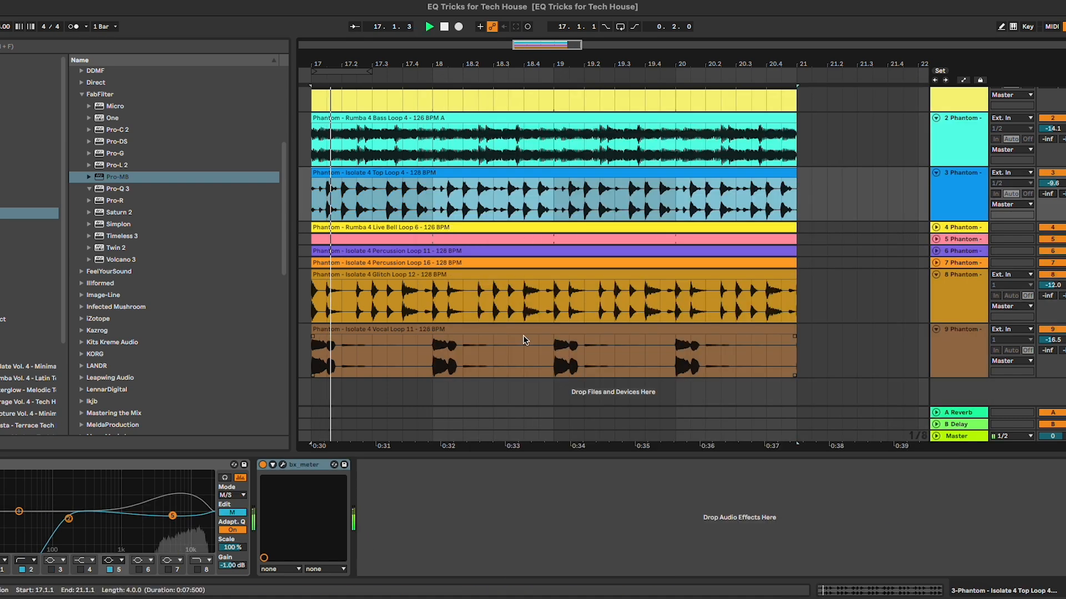
left_click(962, 297)
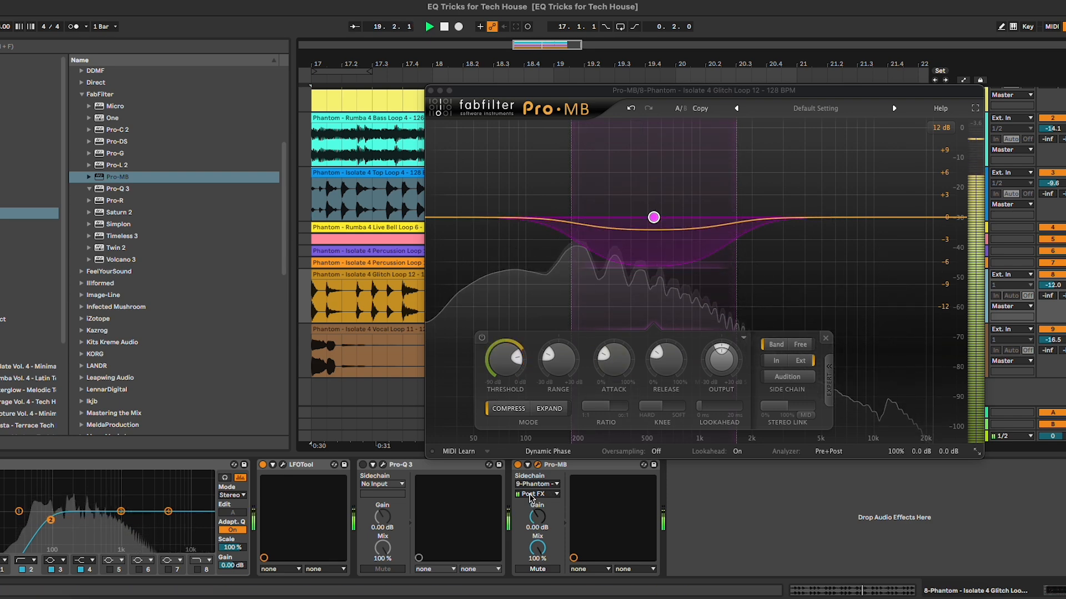
left_click(518, 465)
left_click(518, 465)
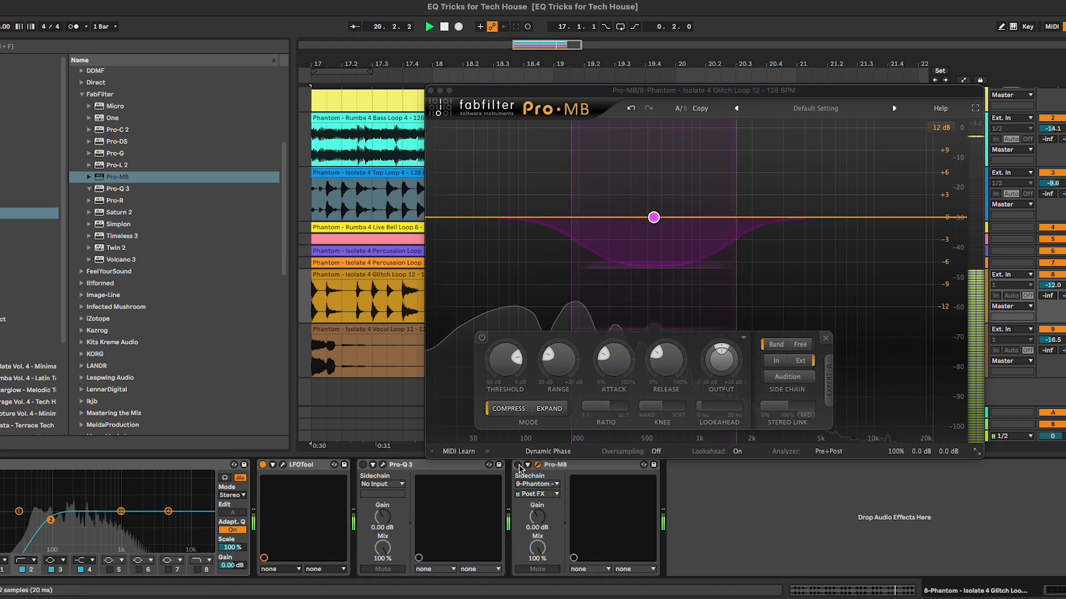
left_click(431, 90)
key("space")
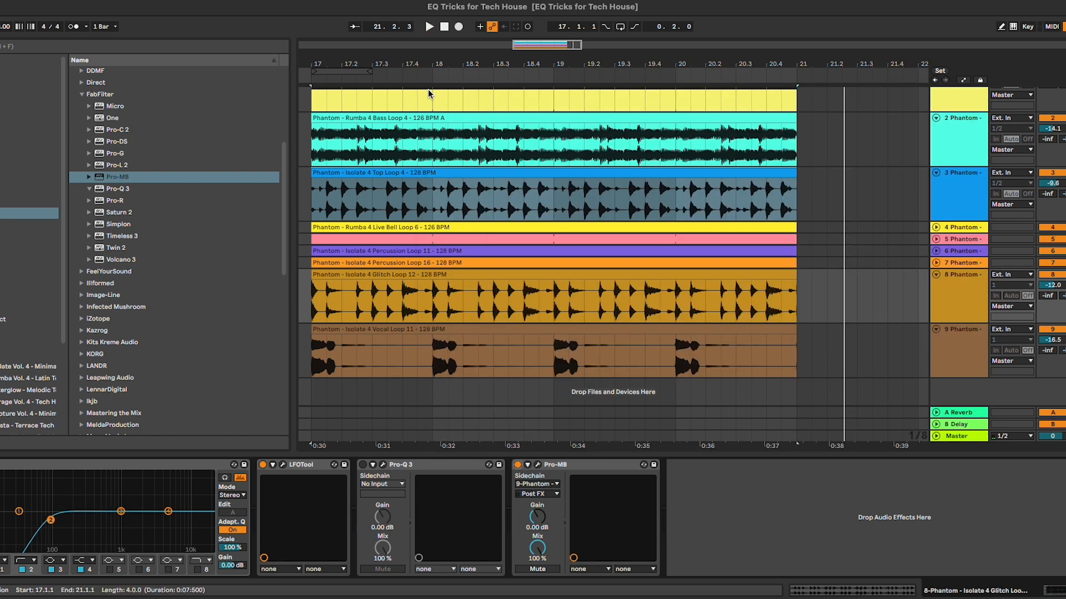